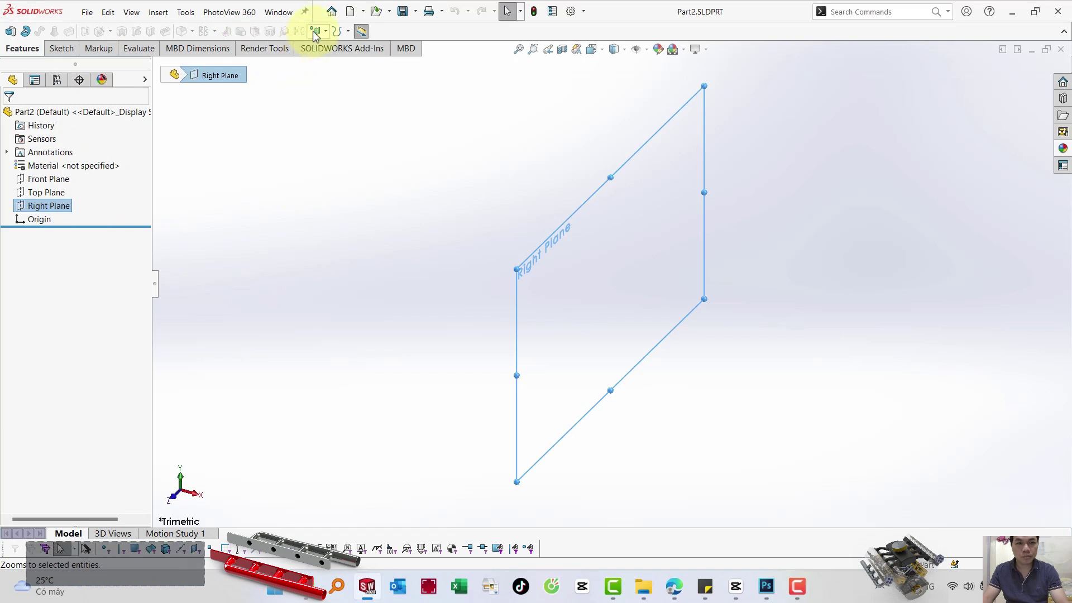
Create Plane1 offset 153.40 mm from the Right Plane.
click(315, 30)
click(315, 51)
text(153.4)
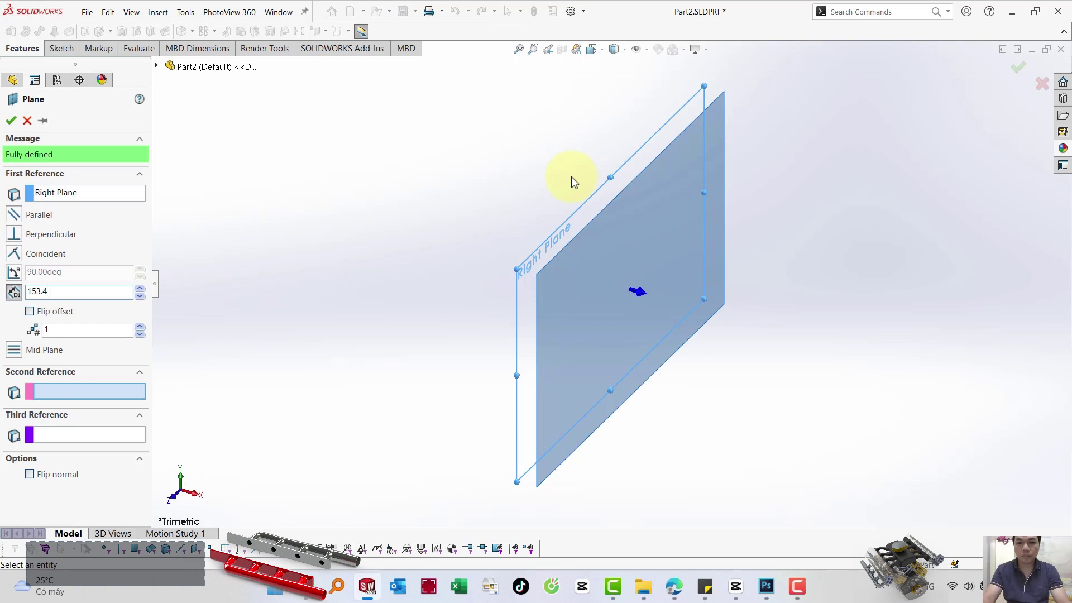
key(Return)
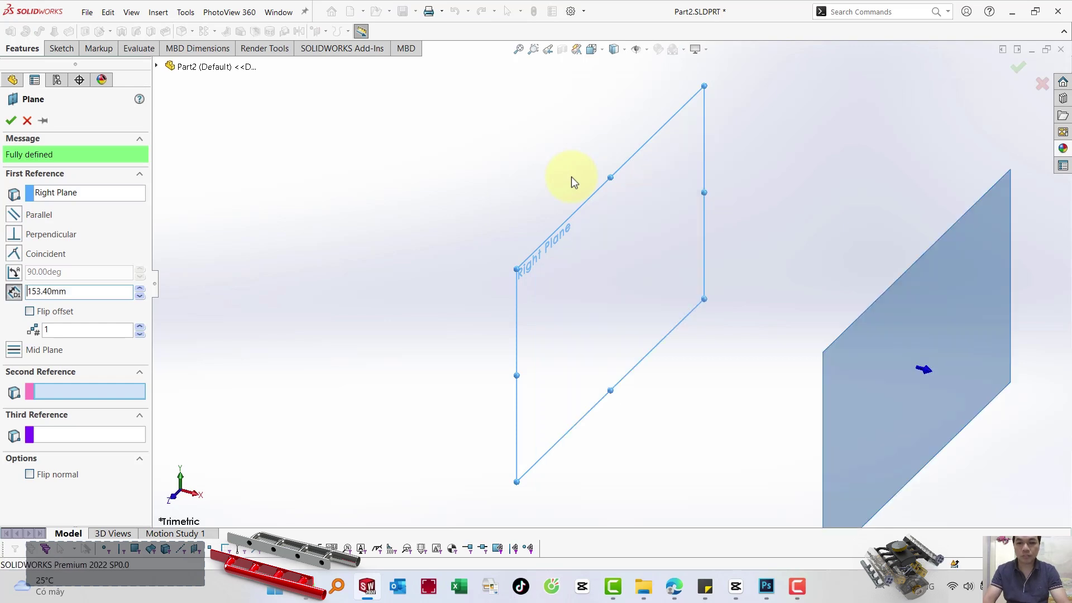
click(15, 120)
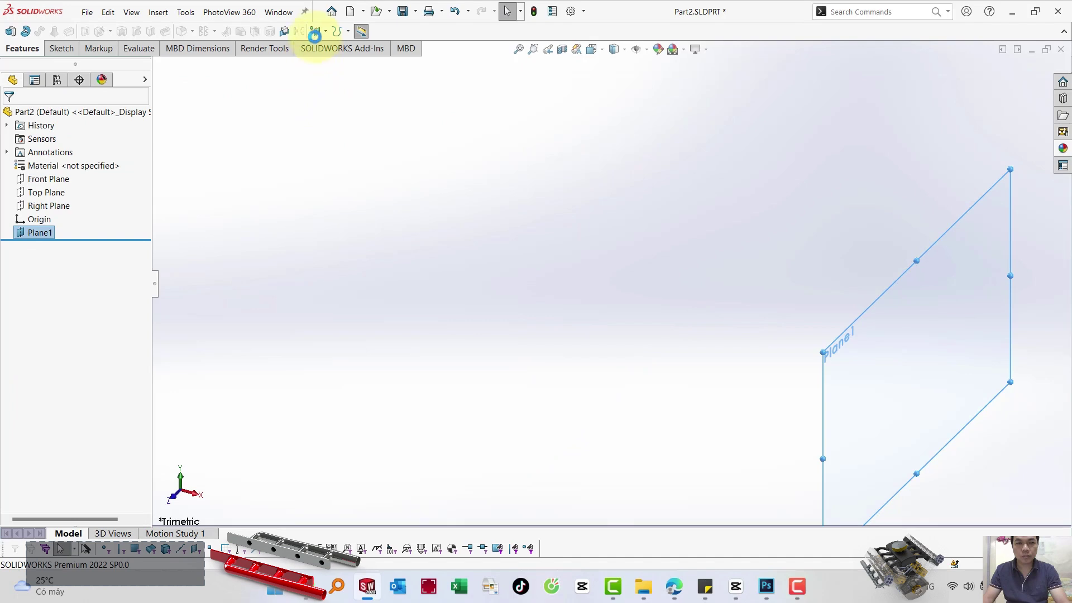
Start a plane from Plane1, cancel it, and reselect the Right Plane.
click(314, 31)
click(332, 43)
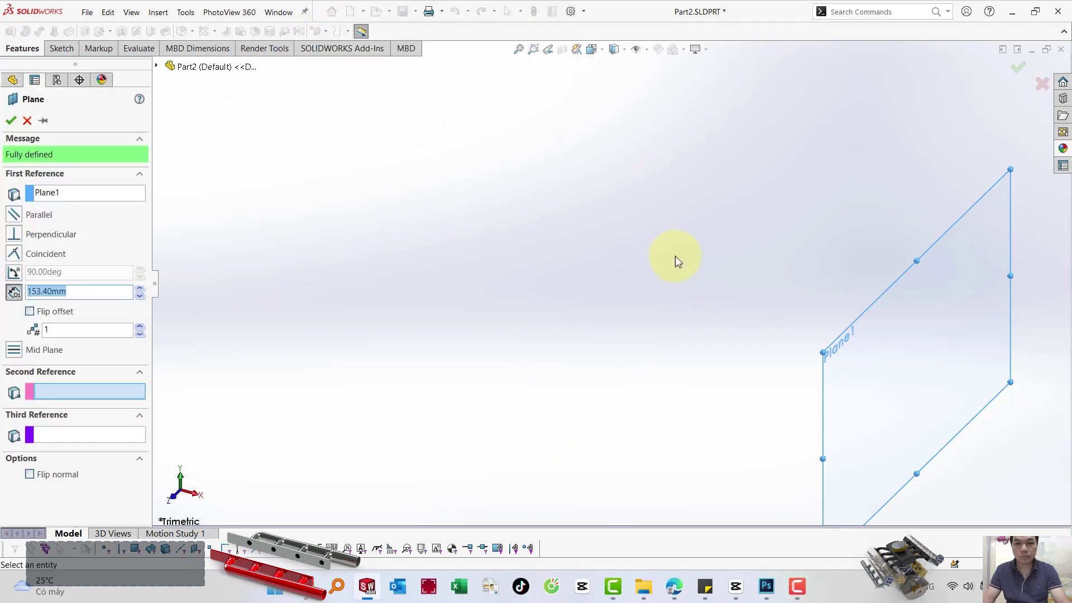
scroll(675, 256, up, 5)
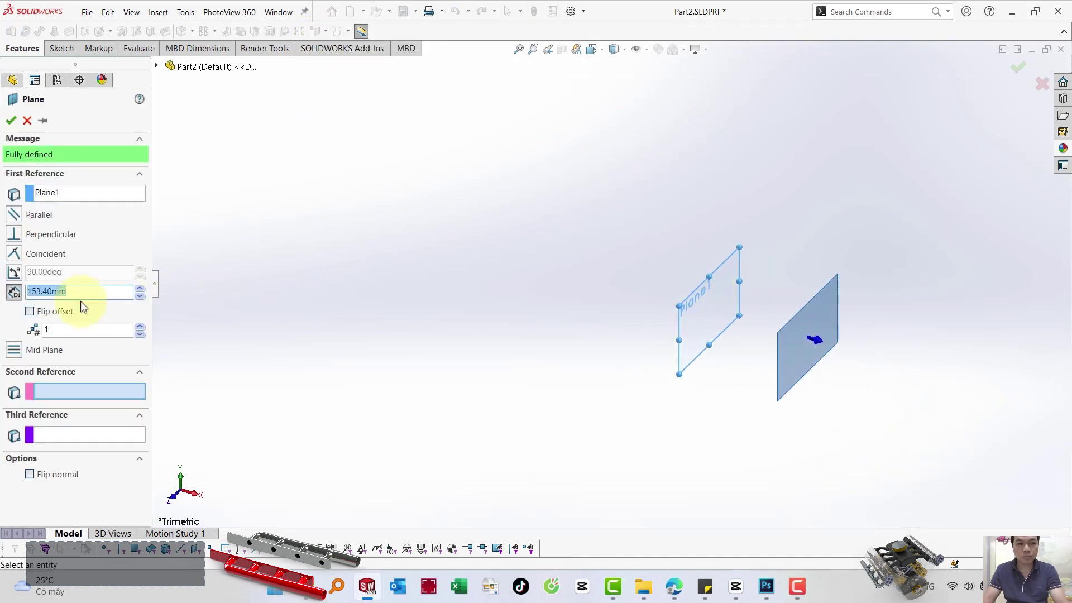
click(27, 121)
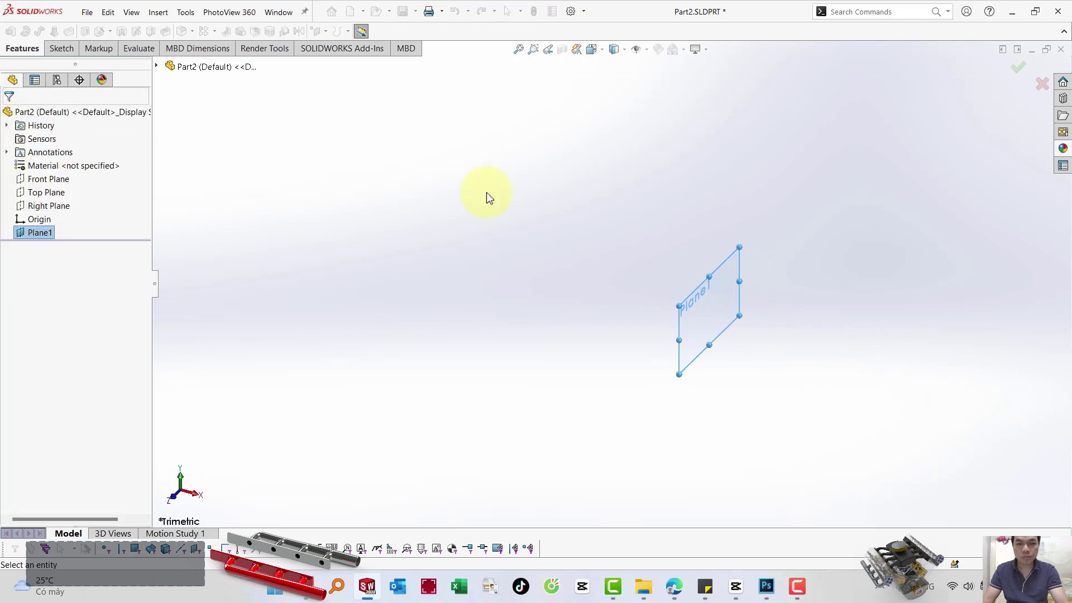
click(44, 205)
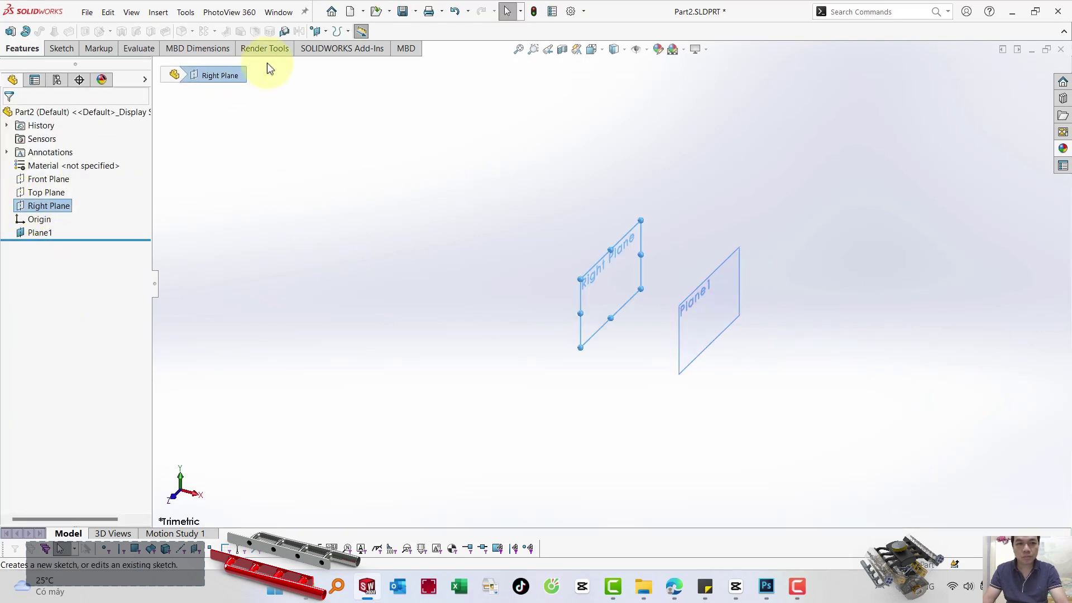
Create Plane2 offset 306.80 mm from the Right Plane, keeping the plane PropertyManager pinned.
click(313, 30)
text(306.8)
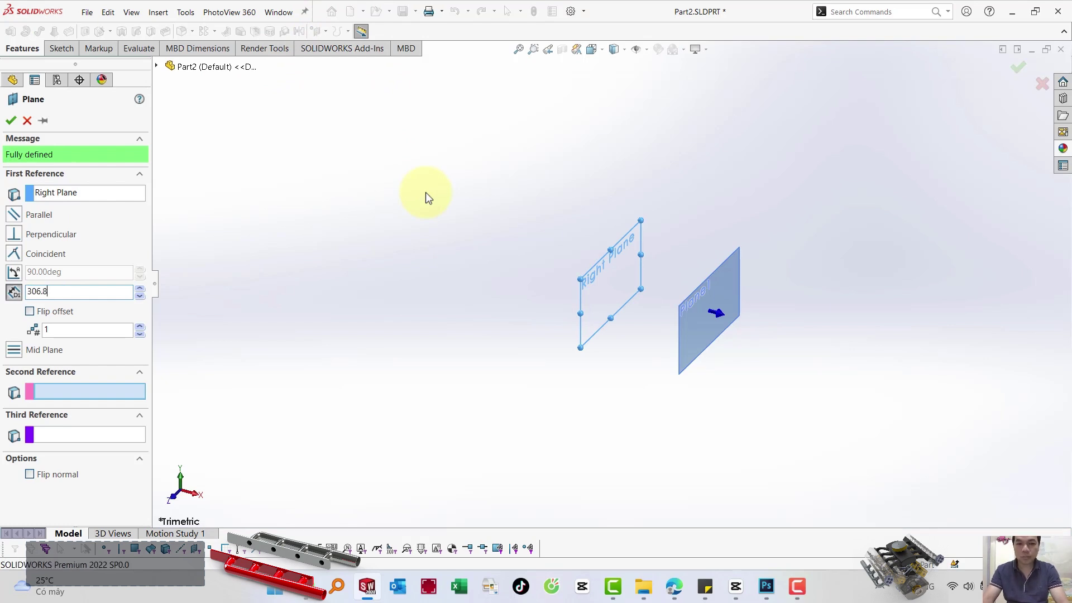
key(Return)
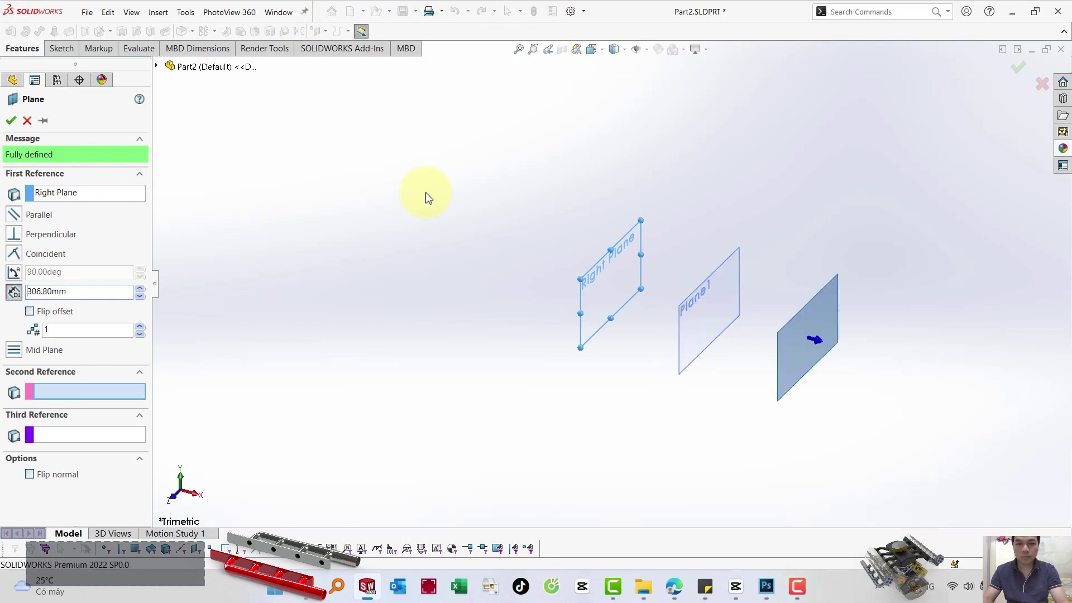
click(43, 120)
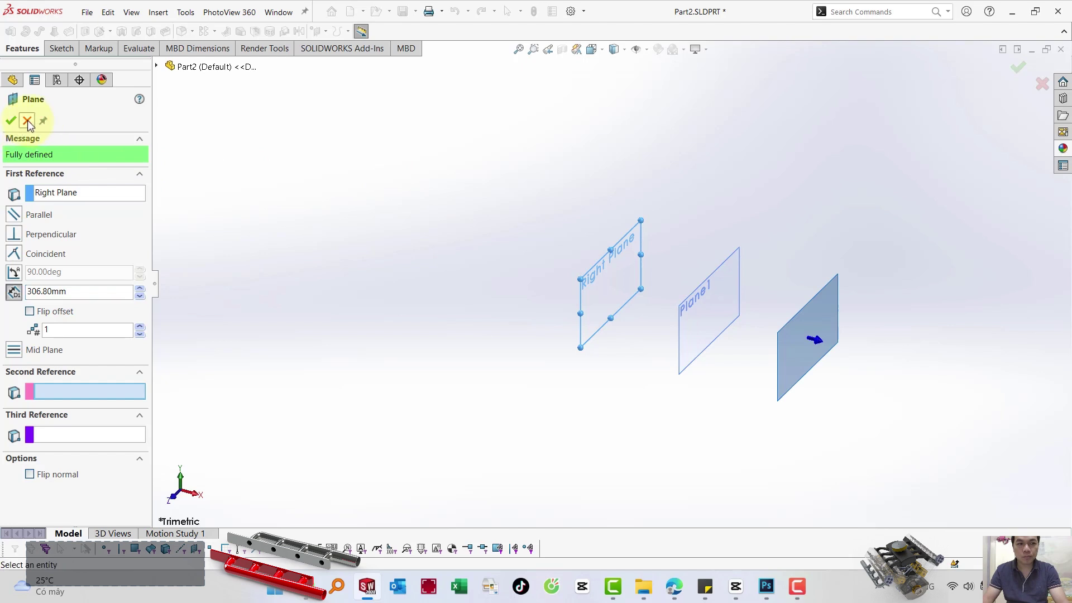
click(11, 121)
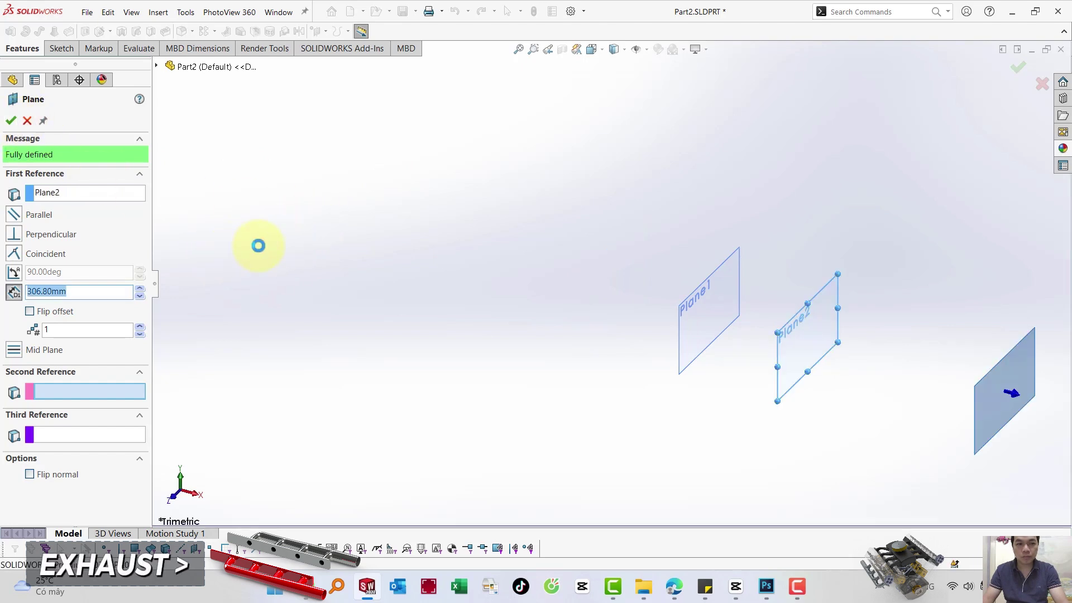
Replace the next plane's reference with the Right Plane from the flyout feature tree.
click(45, 193)
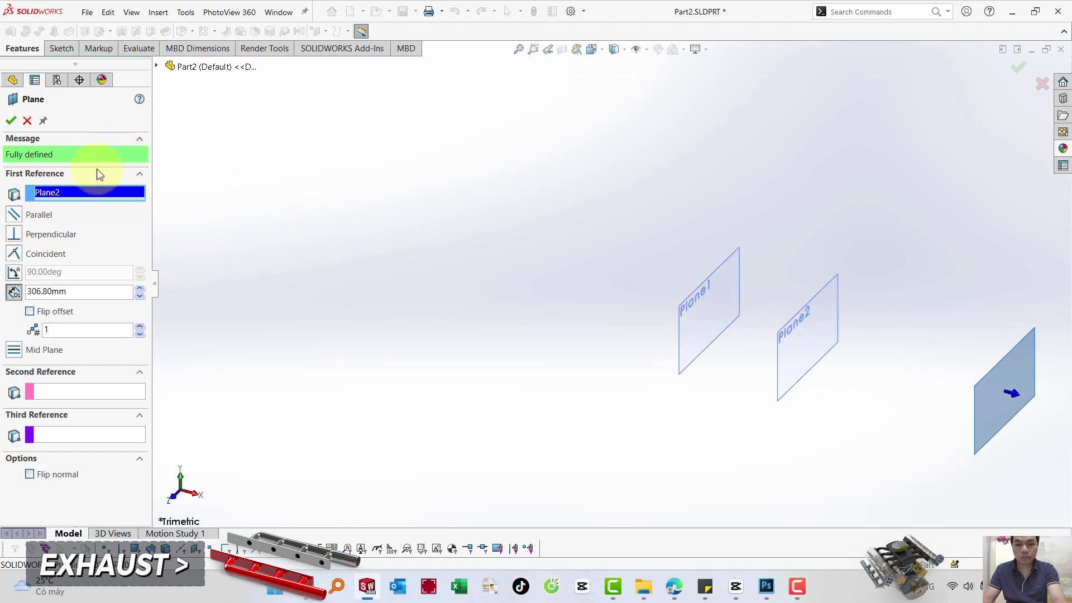
key(Delete)
click(156, 66)
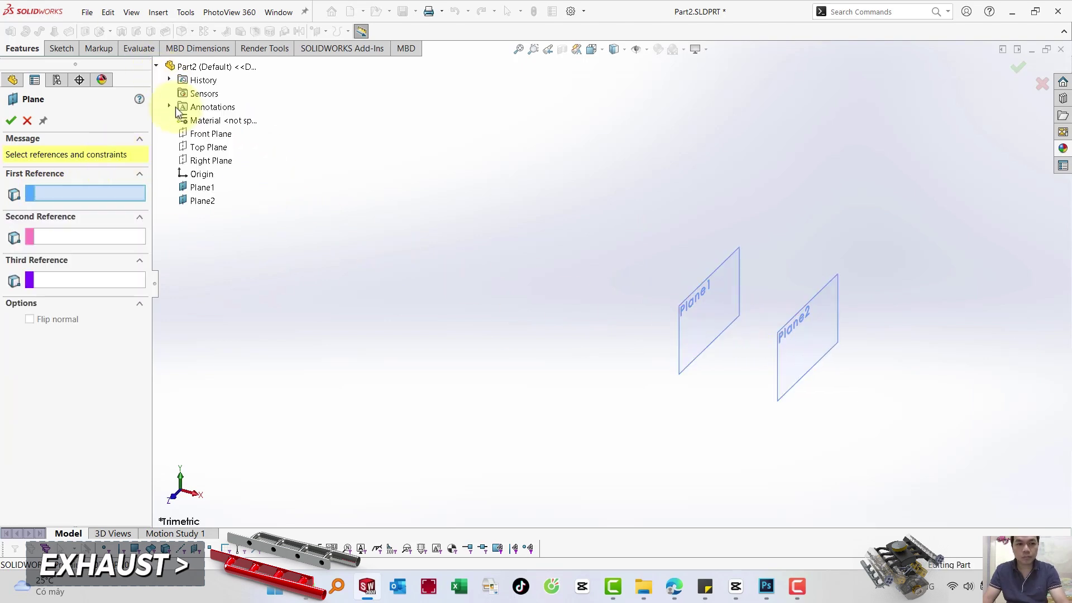
click(197, 162)
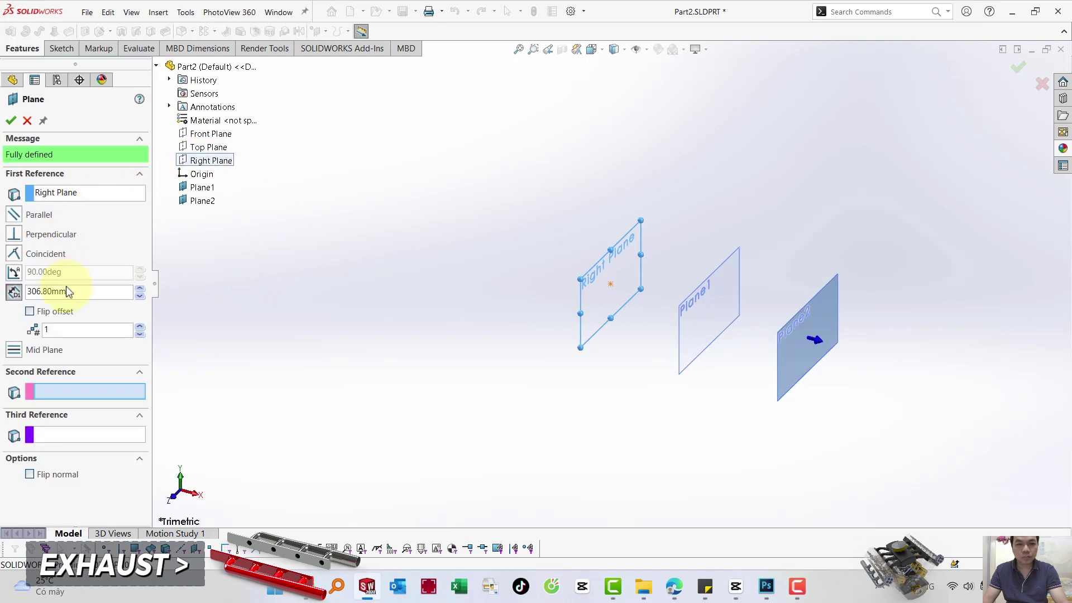
Create Plane3 153.40 mm on the flipped side of the Right Plane.
click(16, 297)
click(30, 311)
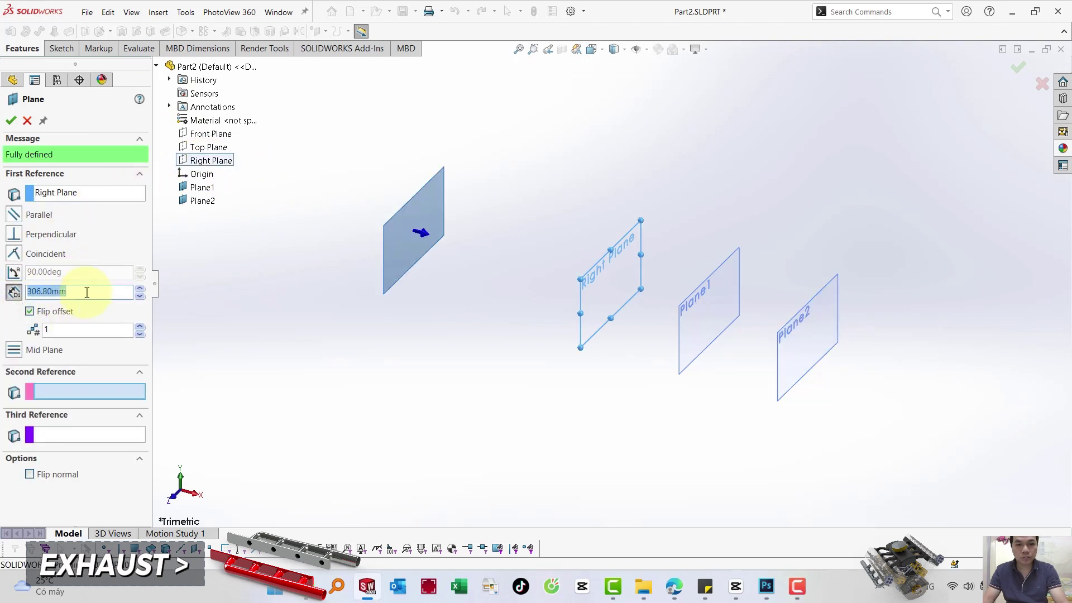
click(12, 289)
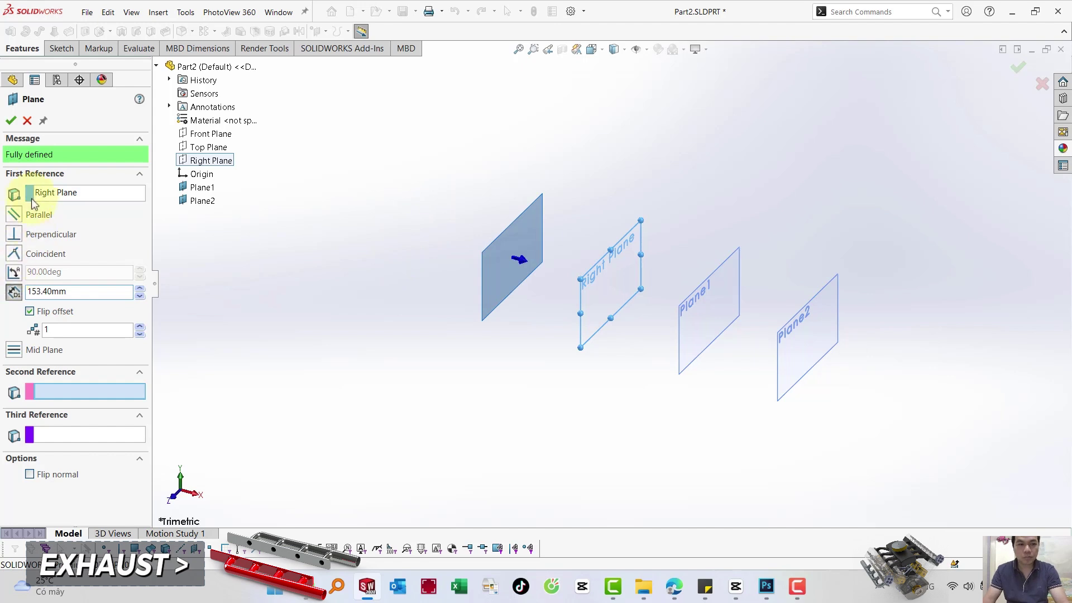
click(11, 122)
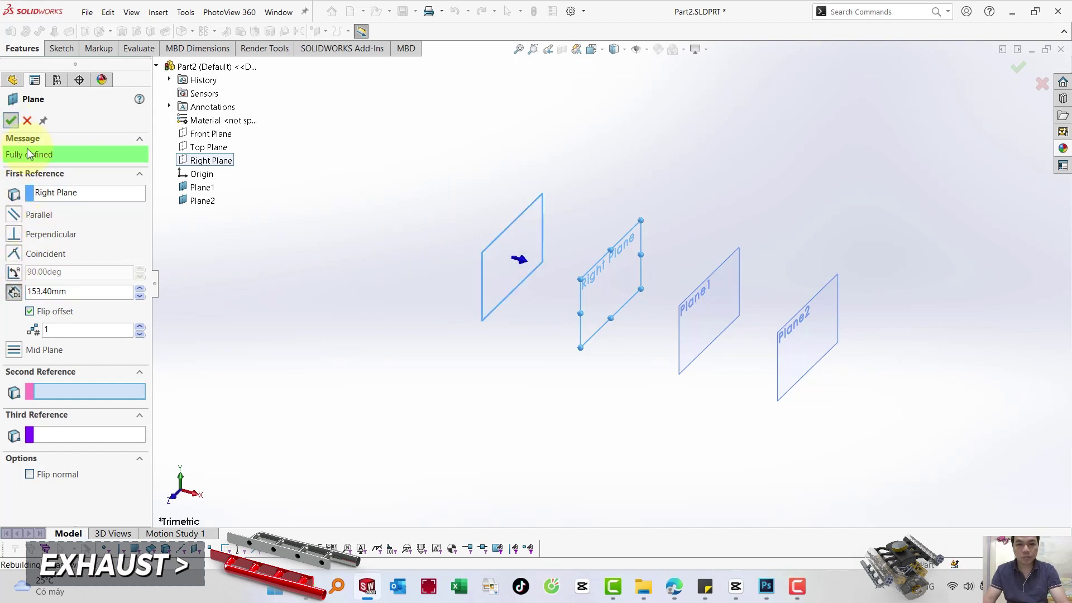
Create Plane4 450 mm from the Right Plane, beyond Plane2, with flip cleared.
click(70, 193)
key(Delete)
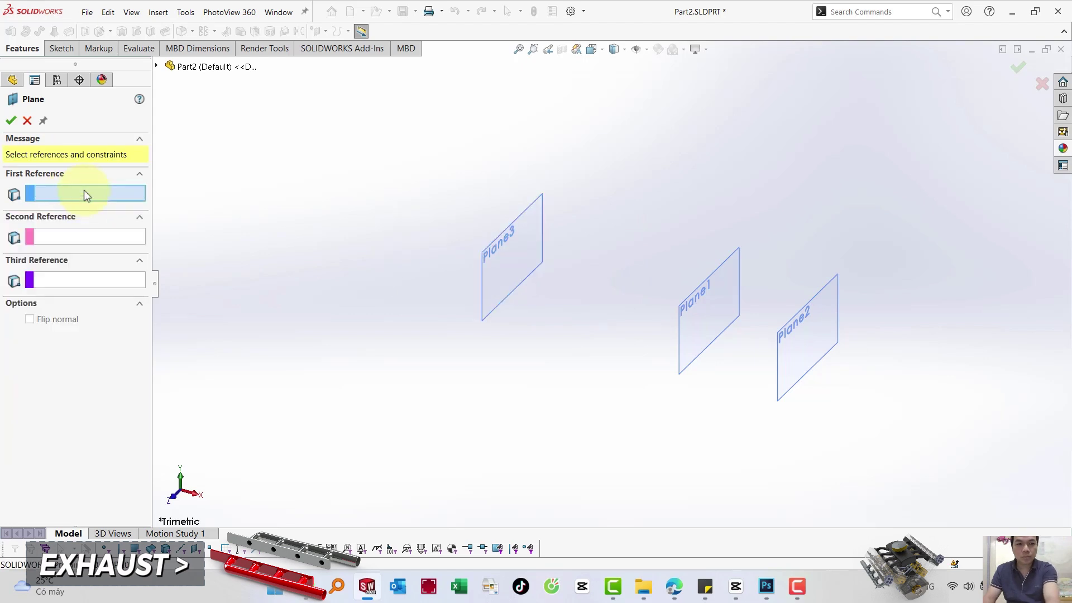
click(158, 65)
click(202, 161)
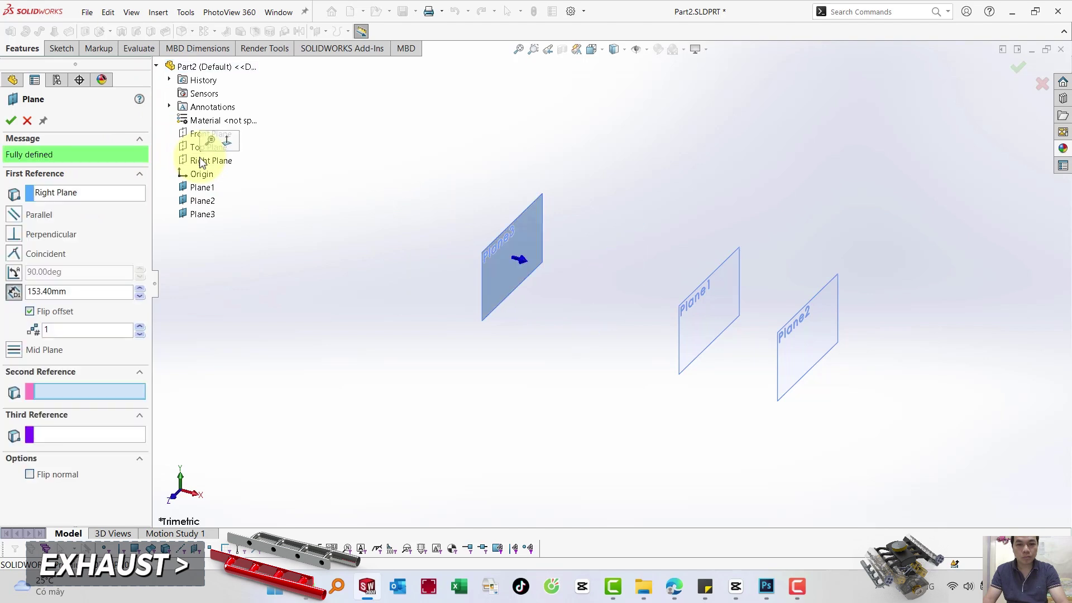
drag(66, 290, 2, 289)
text(450)
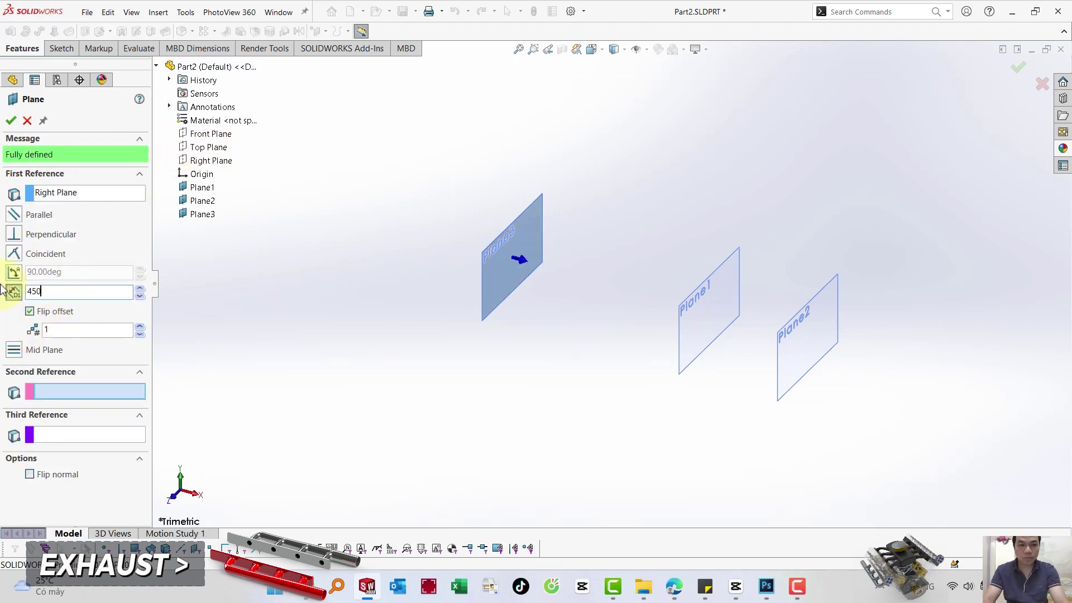
key(Return)
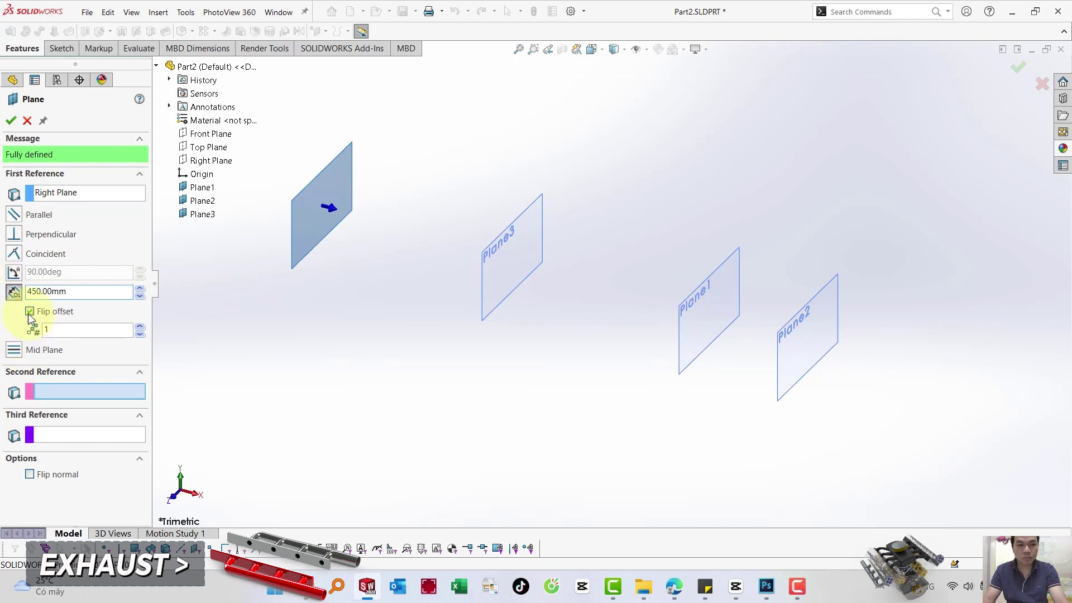
click(30, 314)
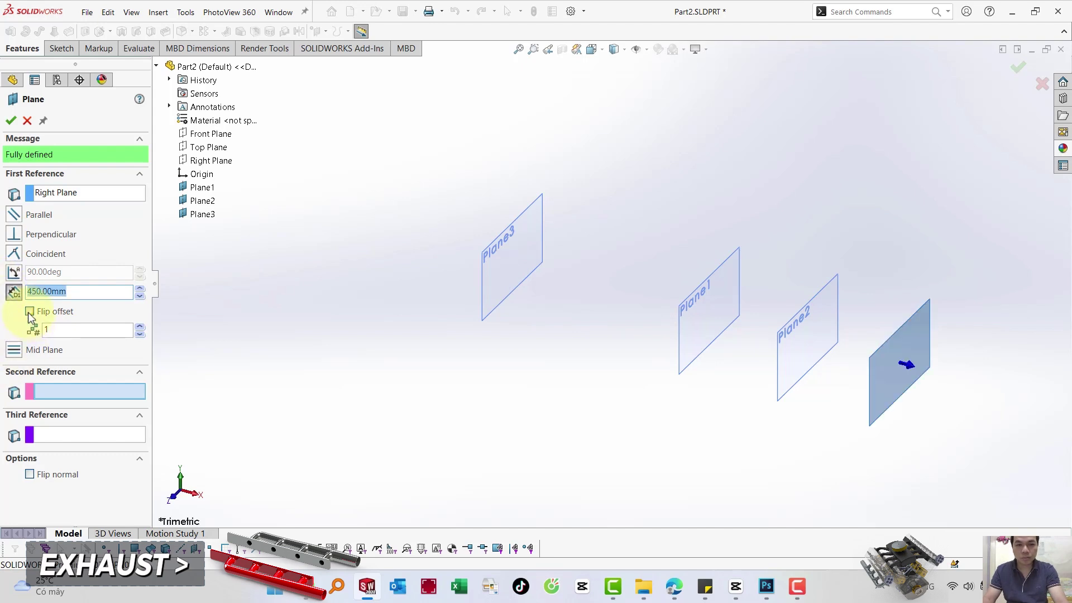
click(11, 121)
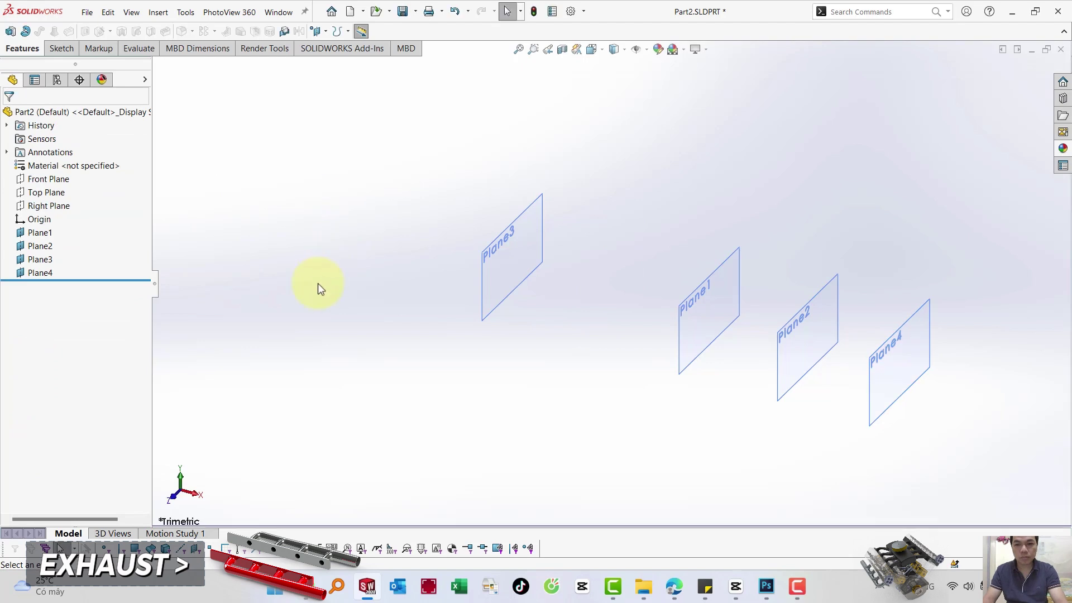
Sketch on the Front Plane a midpoint construction line from the origin past the last plane.
click(48, 180)
click(55, 166)
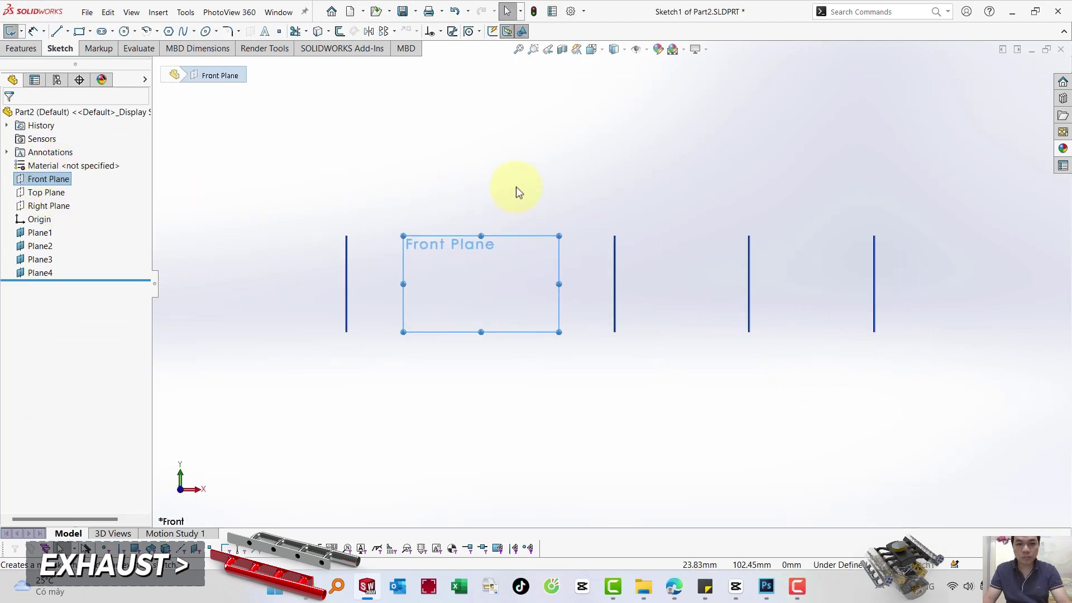
click(59, 31)
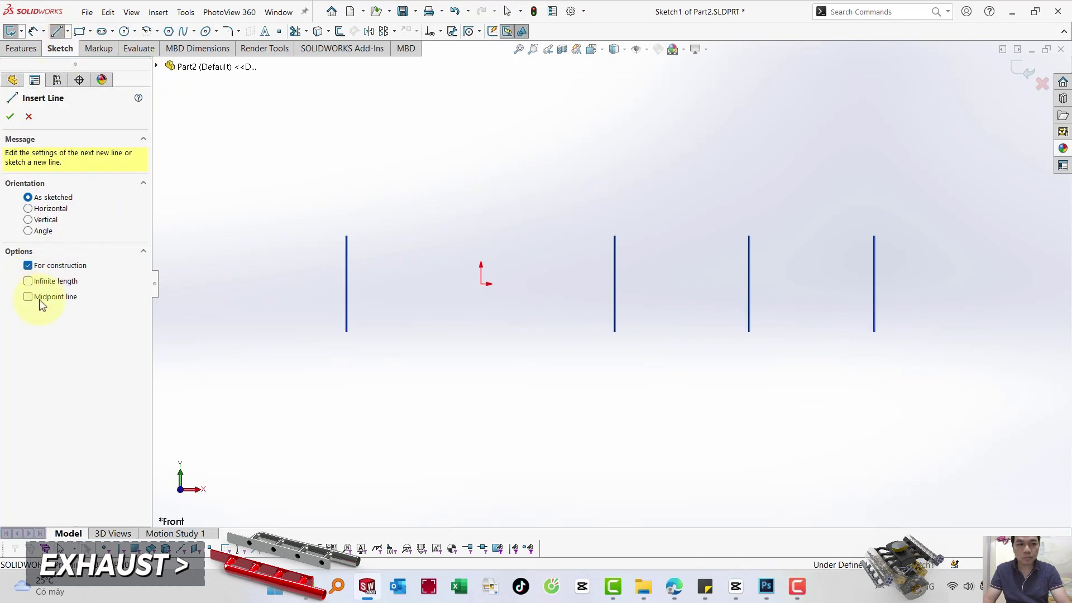
click(39, 299)
click(480, 284)
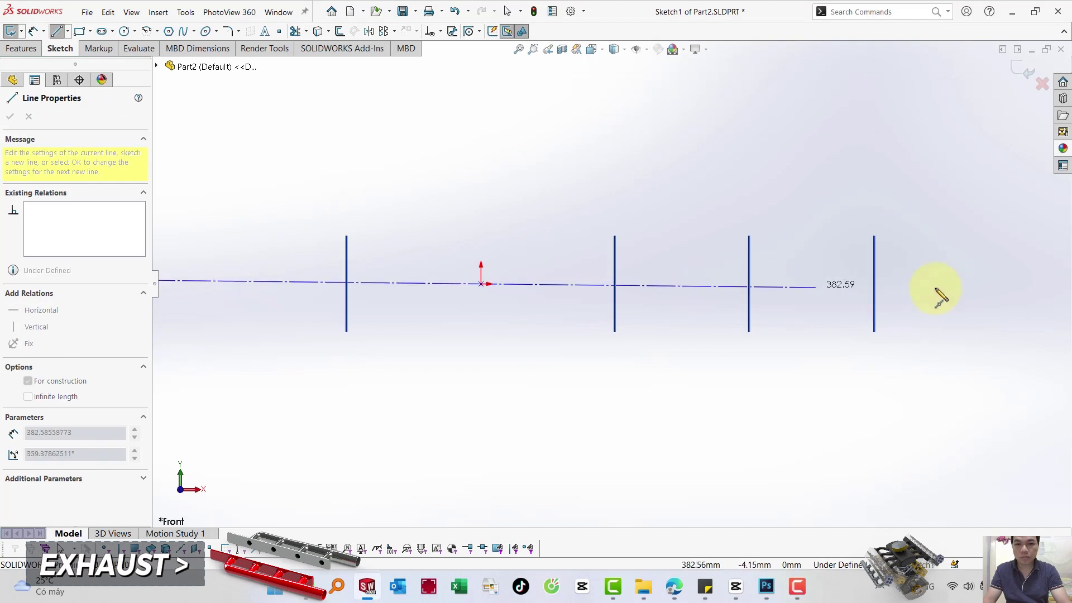
click(955, 289)
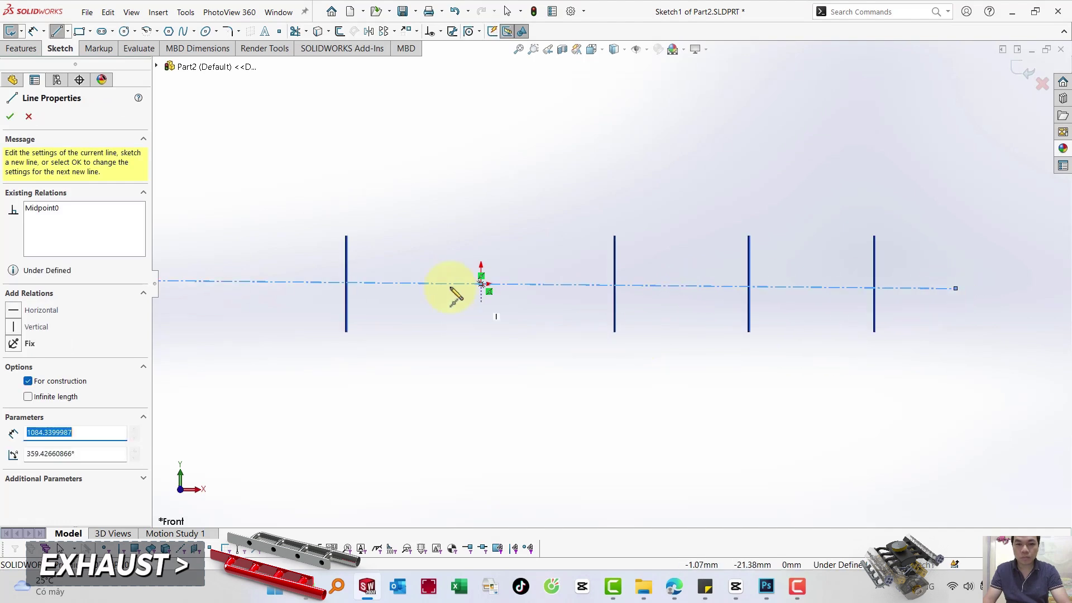
Draw a circle on the left end of the centreline and dimension it Ø40 mm.
click(127, 32)
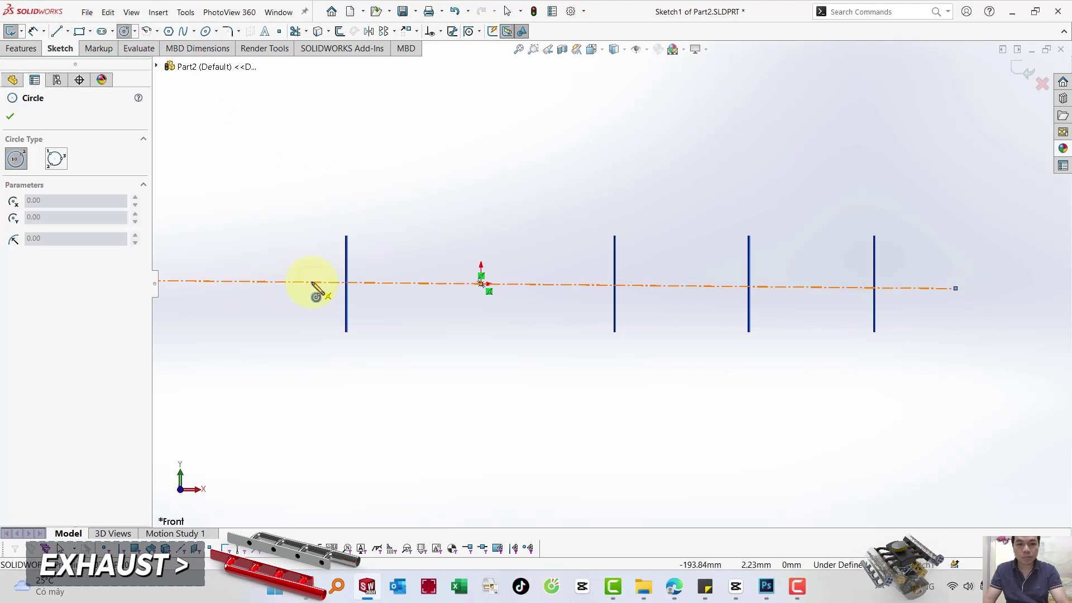
click(258, 282)
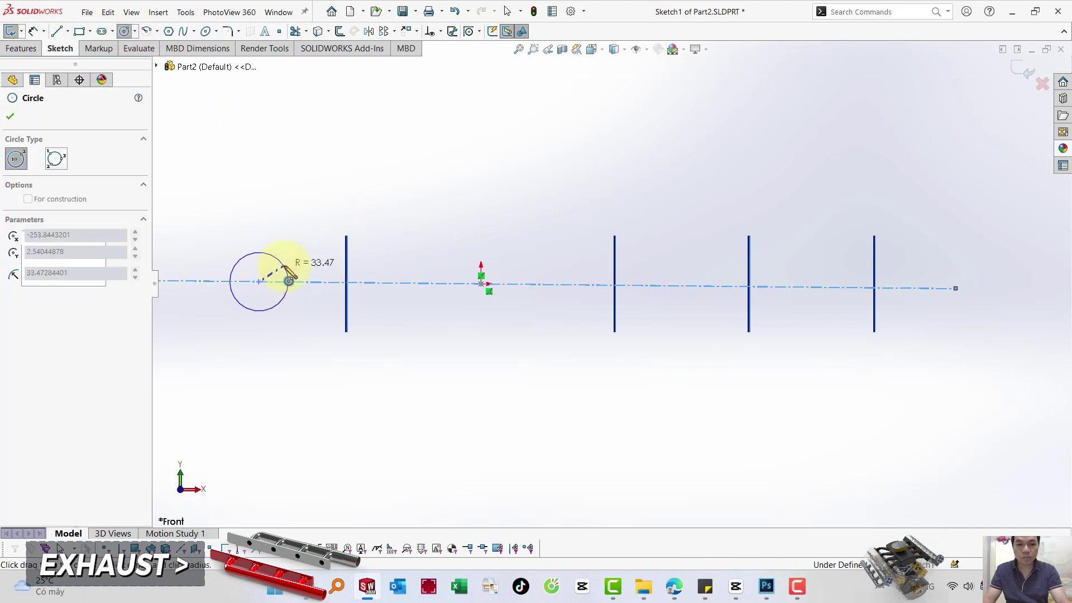
click(282, 268)
click(34, 32)
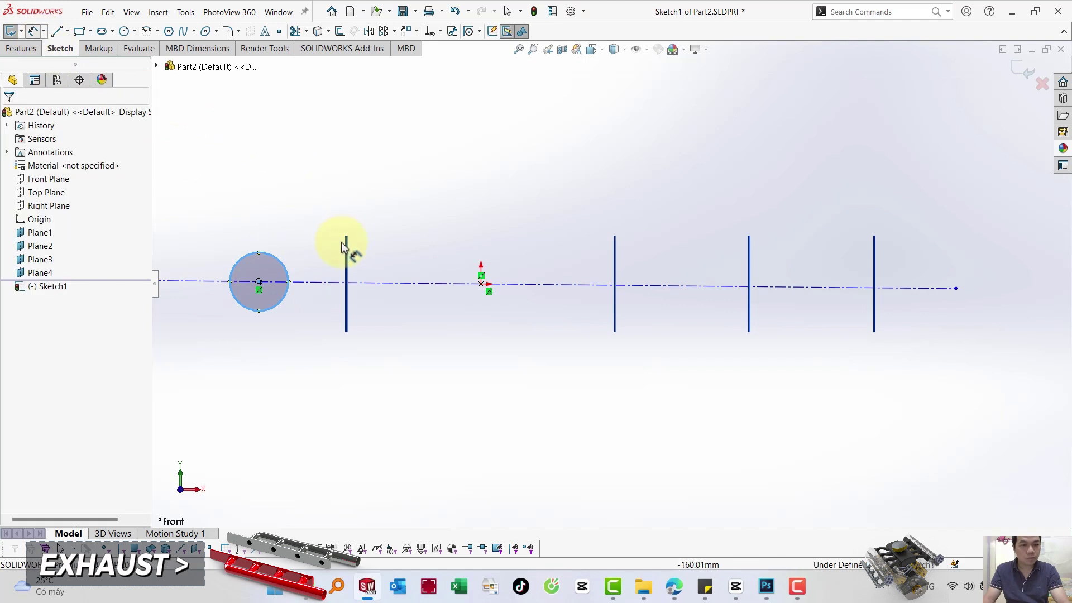
click(285, 266)
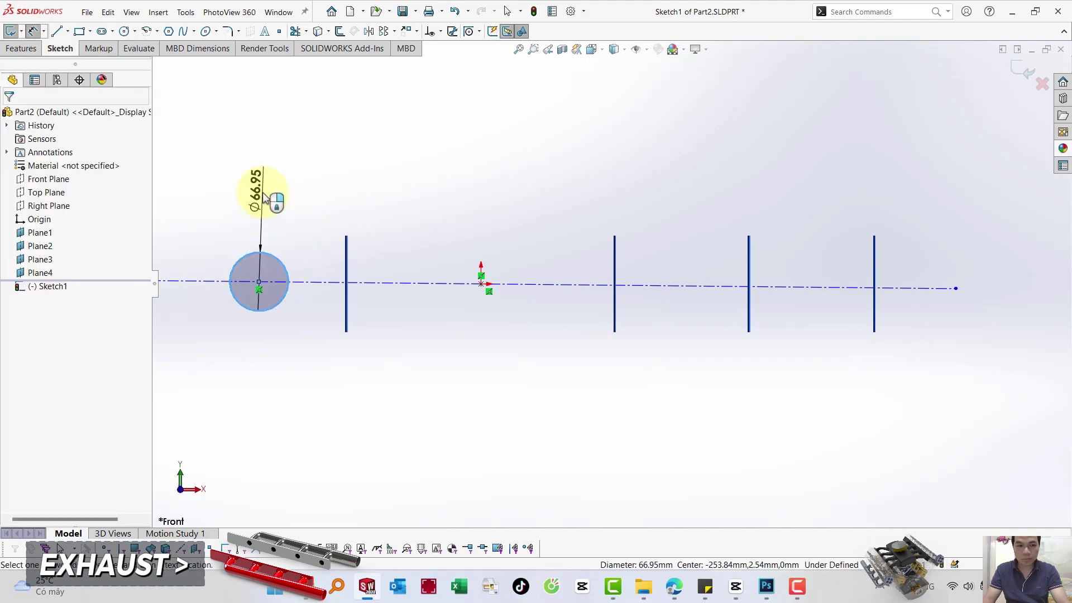
click(264, 197)
text(40)
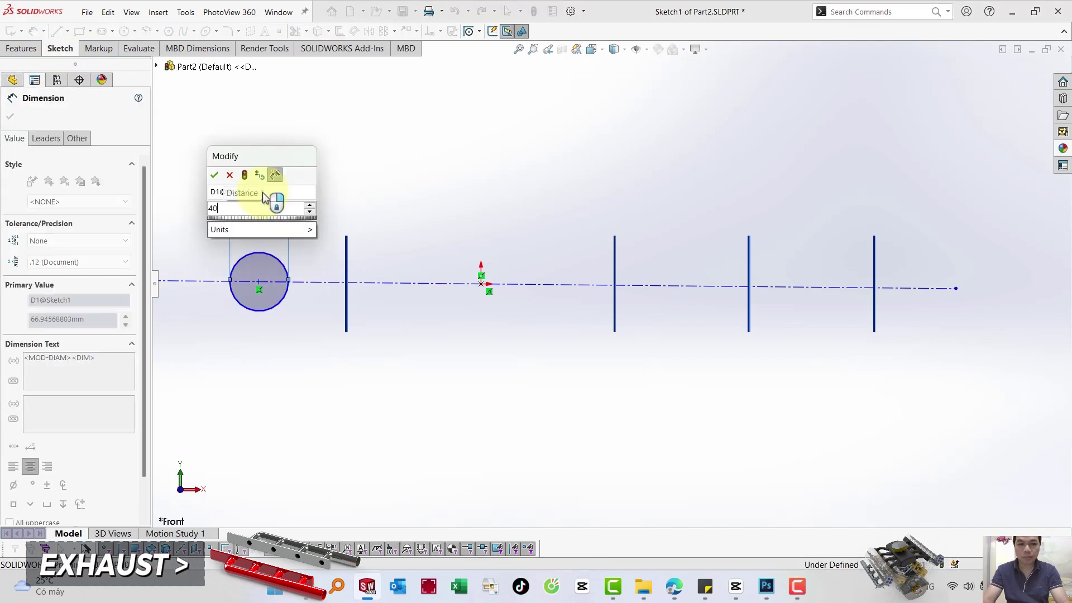
key(Return)
click(372, 114)
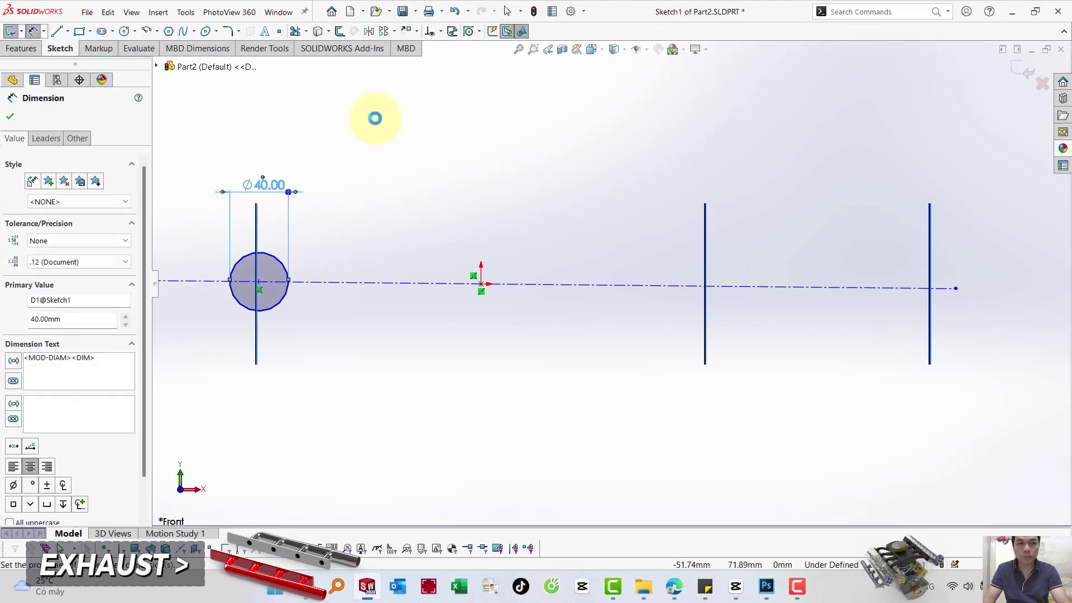
Pattern the Ø40 circle into 4 instances spaced 153.4 mm along the X-axis.
click(384, 32)
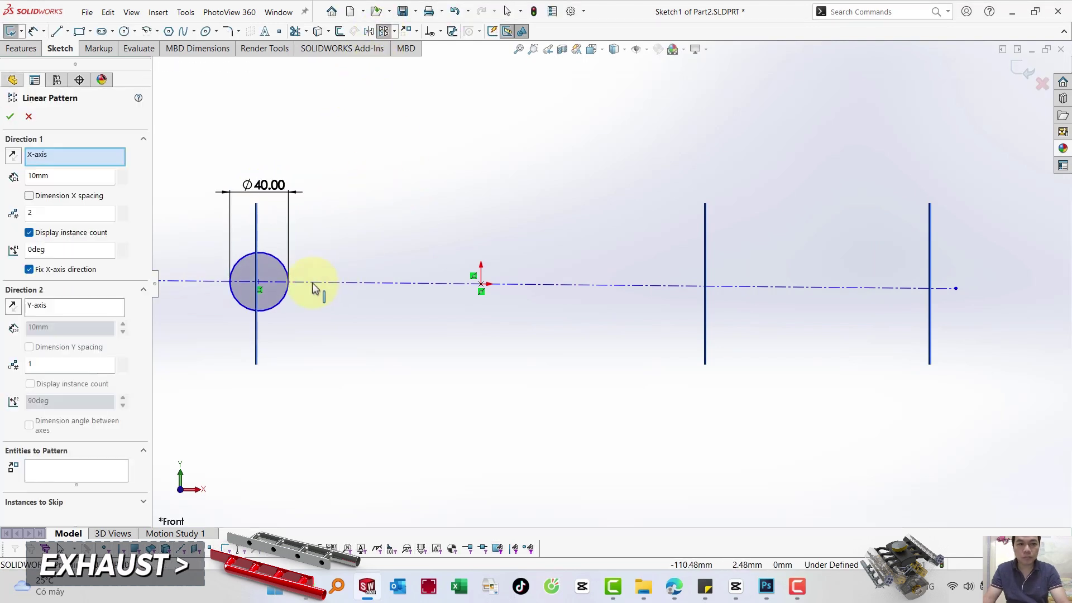
double_click(45, 213)
text(4)
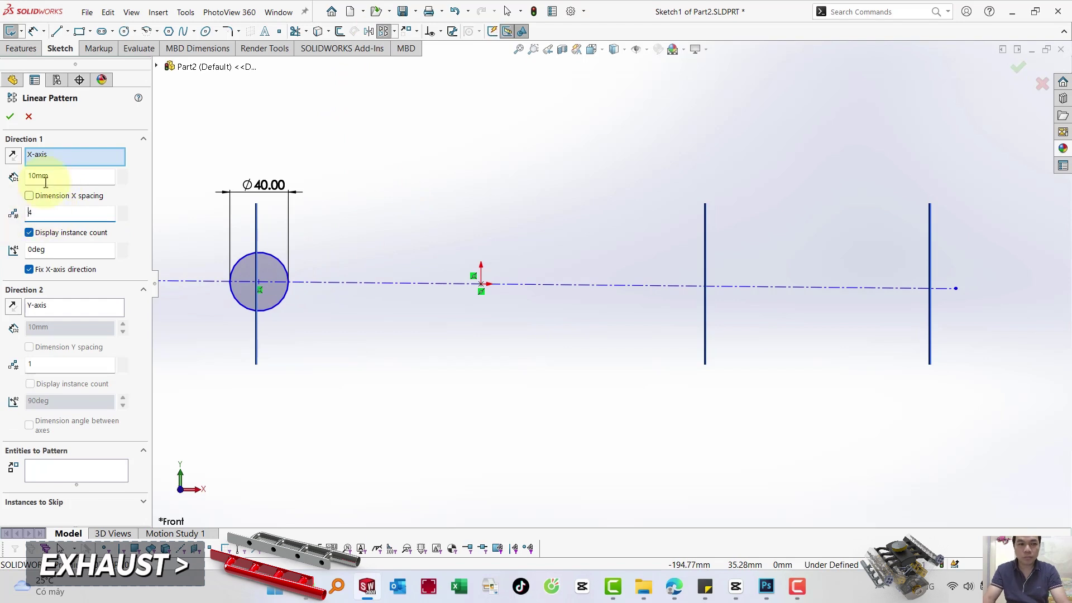
key(shift+Tab)
text(153.4)
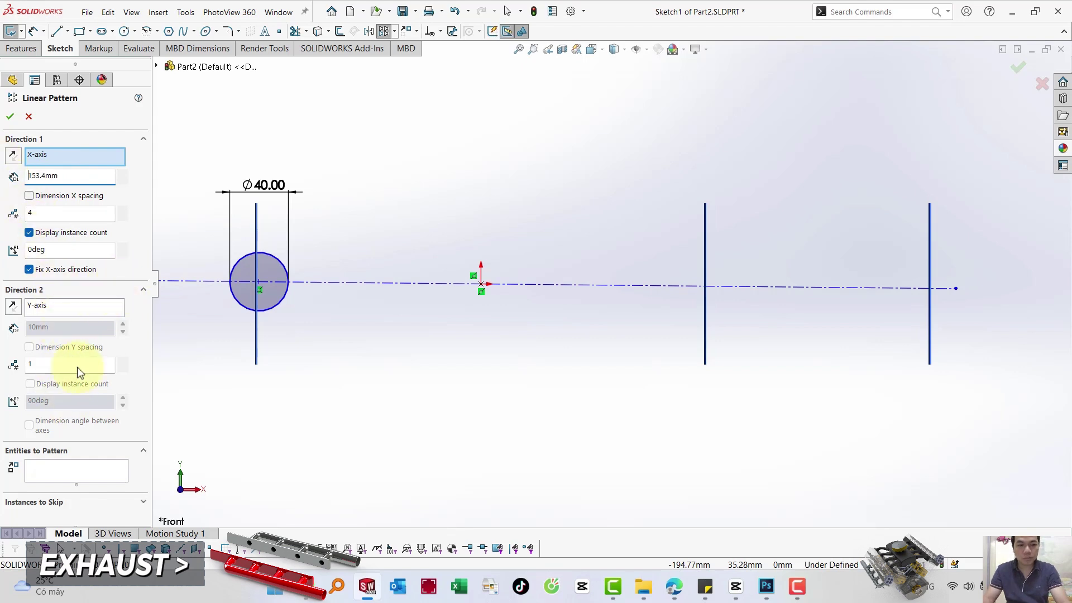
click(63, 466)
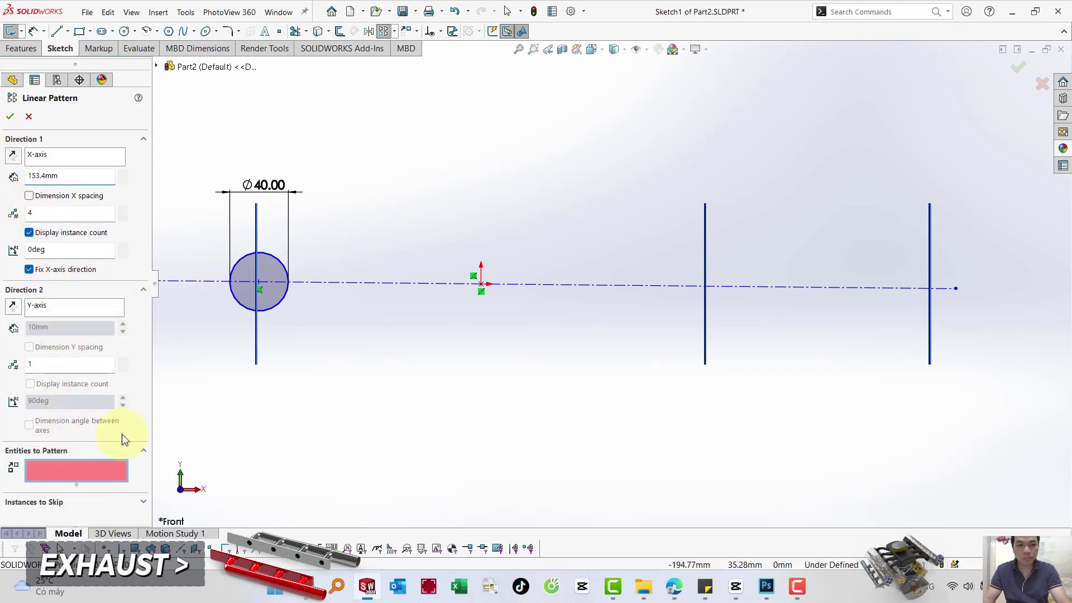
click(279, 301)
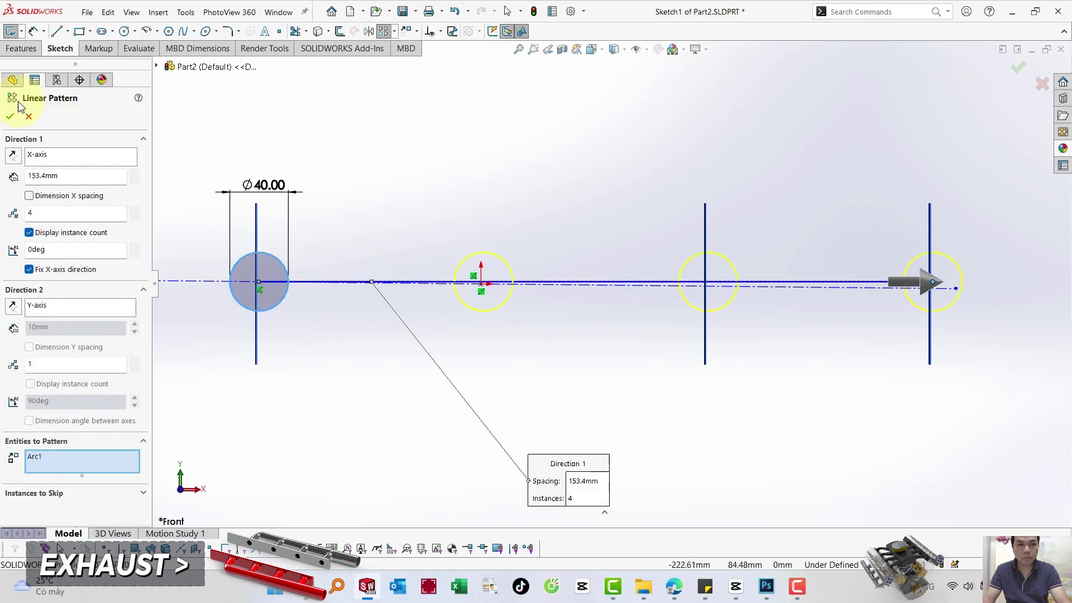
click(11, 116)
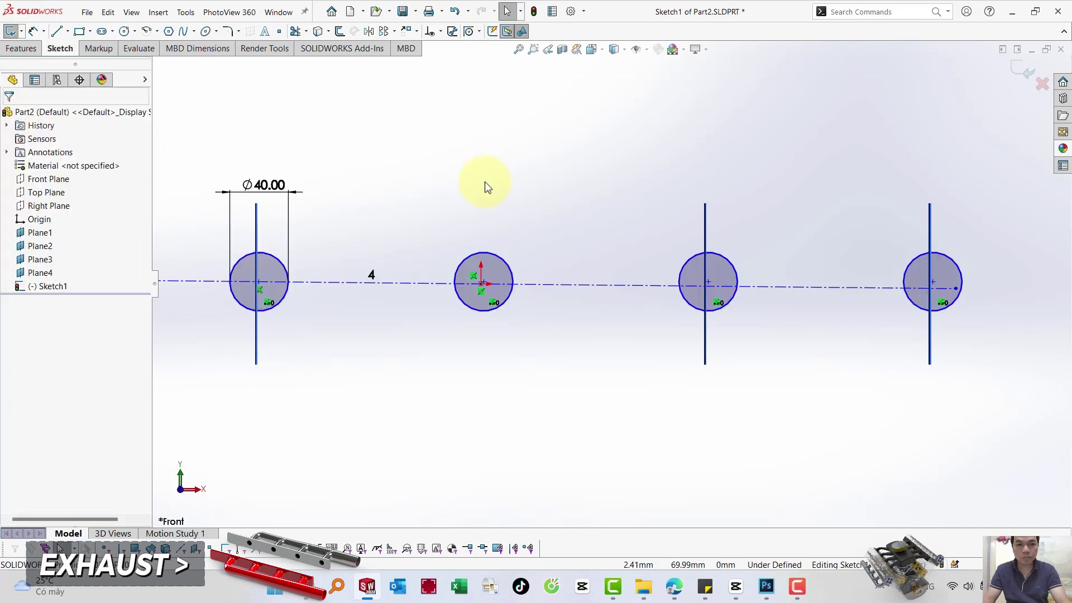
Drag the pattern's start point to slide the four circles along the centreline, then zoom to fit.
click(482, 284)
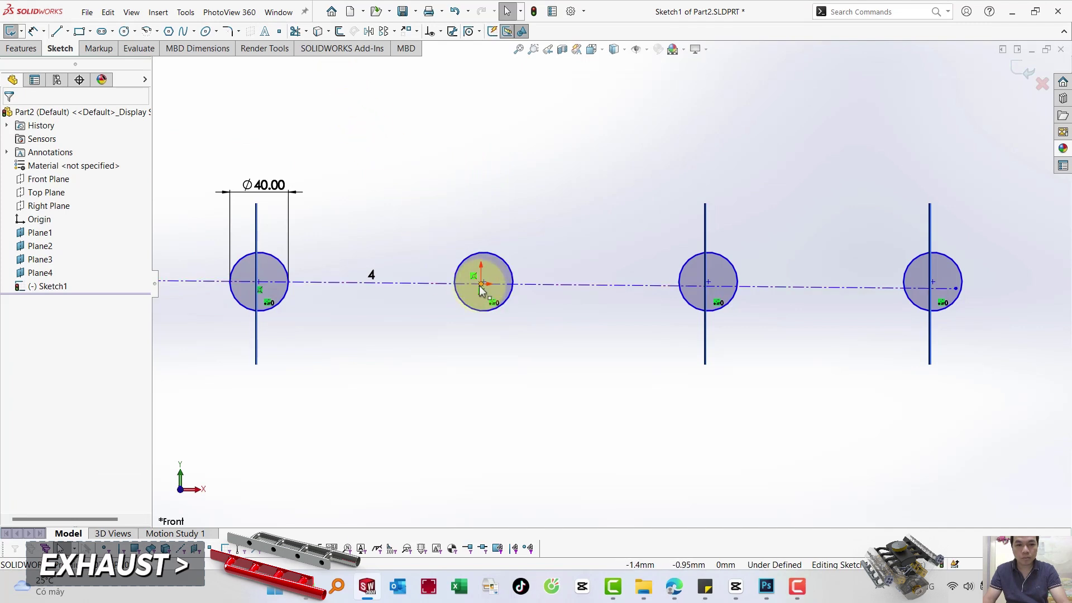
click(482, 284)
click(530, 211)
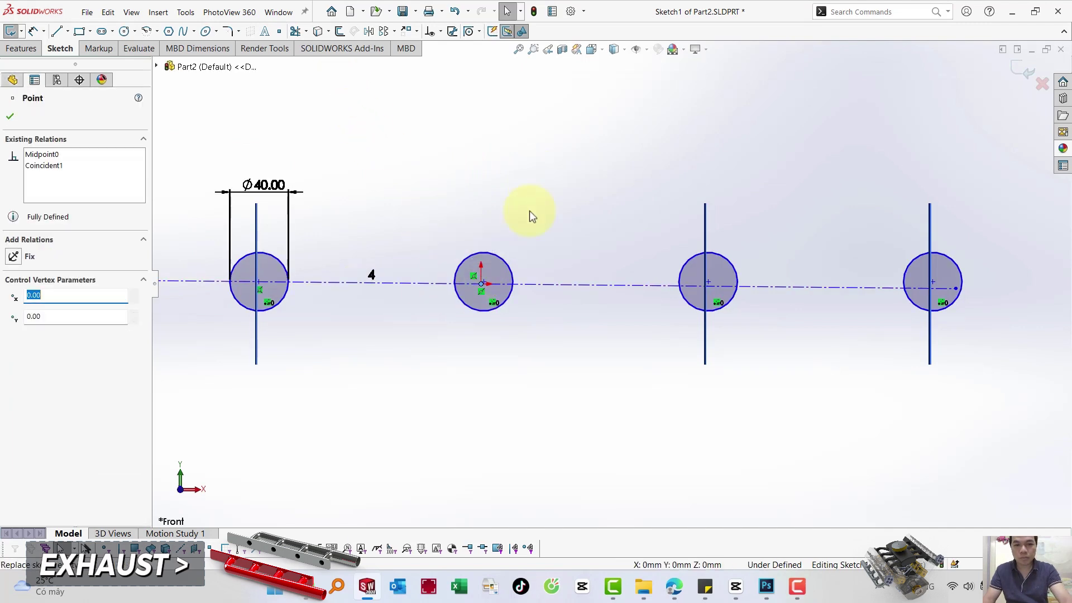
click(373, 288)
drag(373, 288, 384, 285)
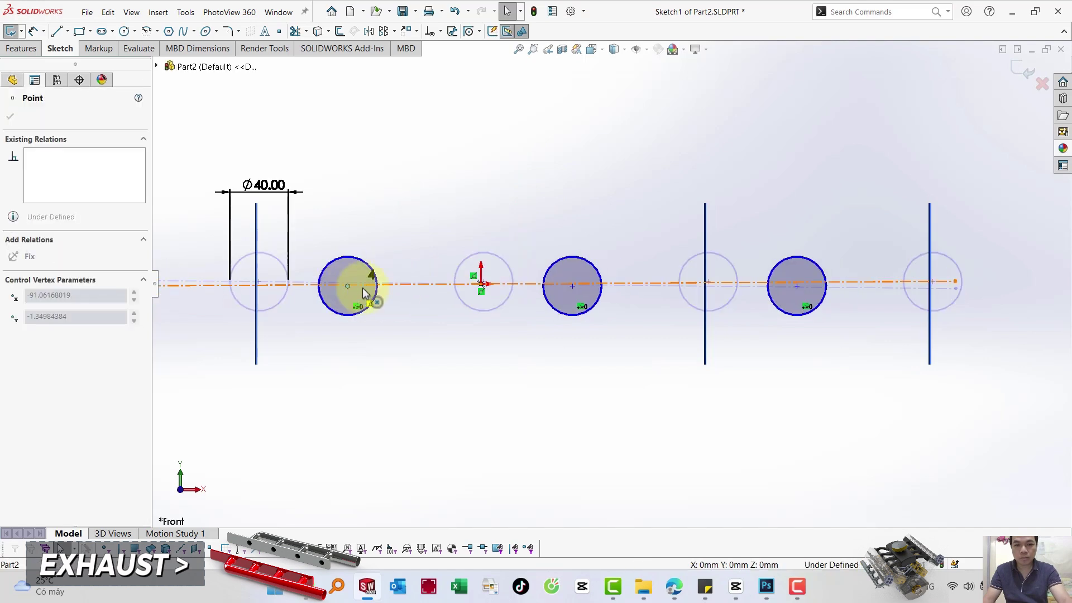
click(483, 202)
key(f)
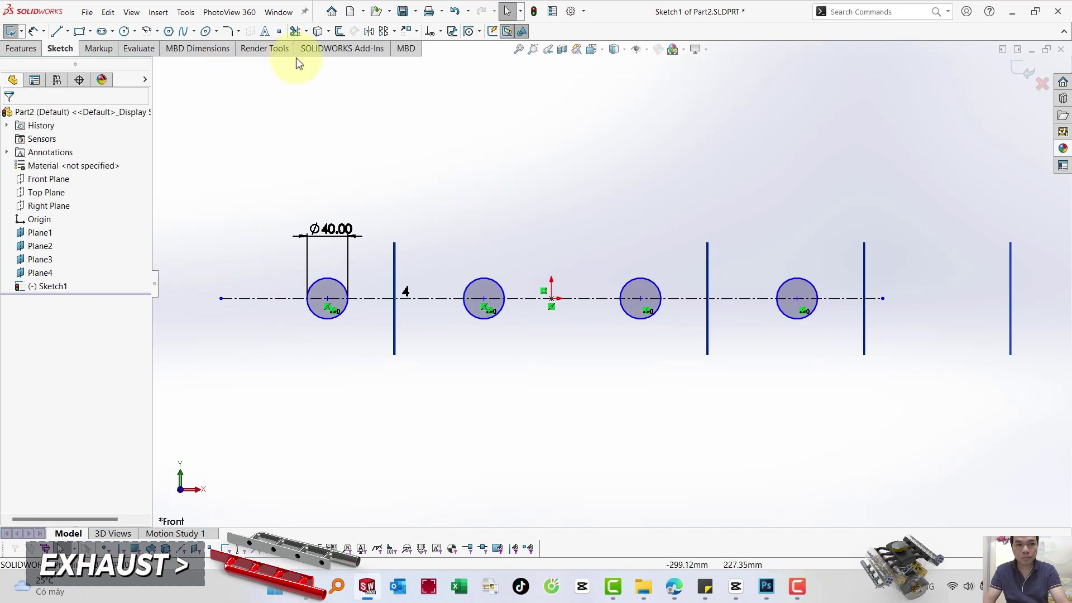
click(32, 33)
Dimension the spacing between the first two circle centres as 153.40 mm.
click(327, 299)
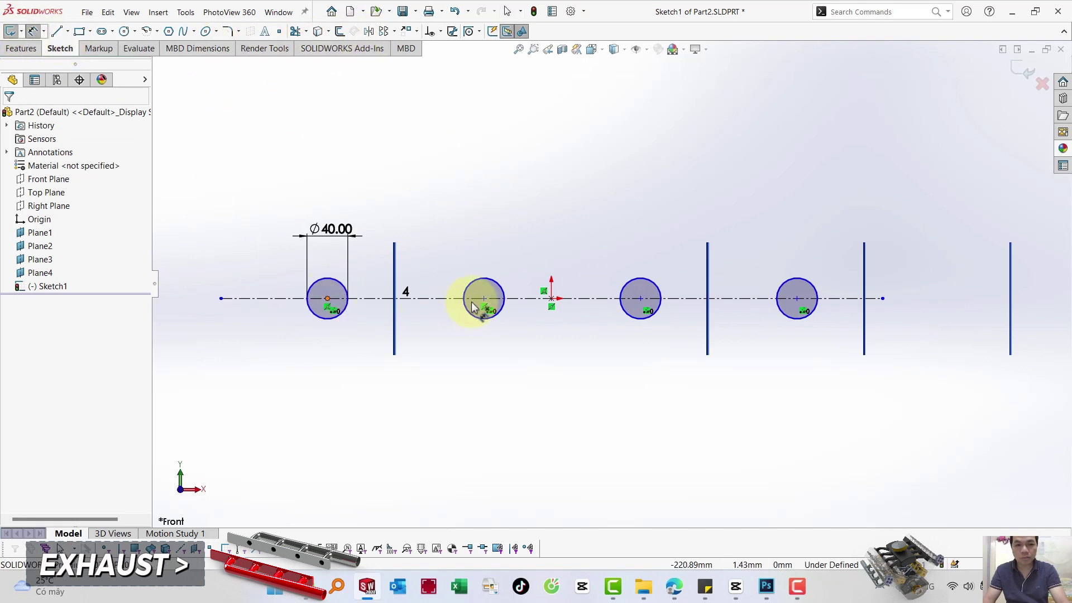
click(483, 299)
click(389, 410)
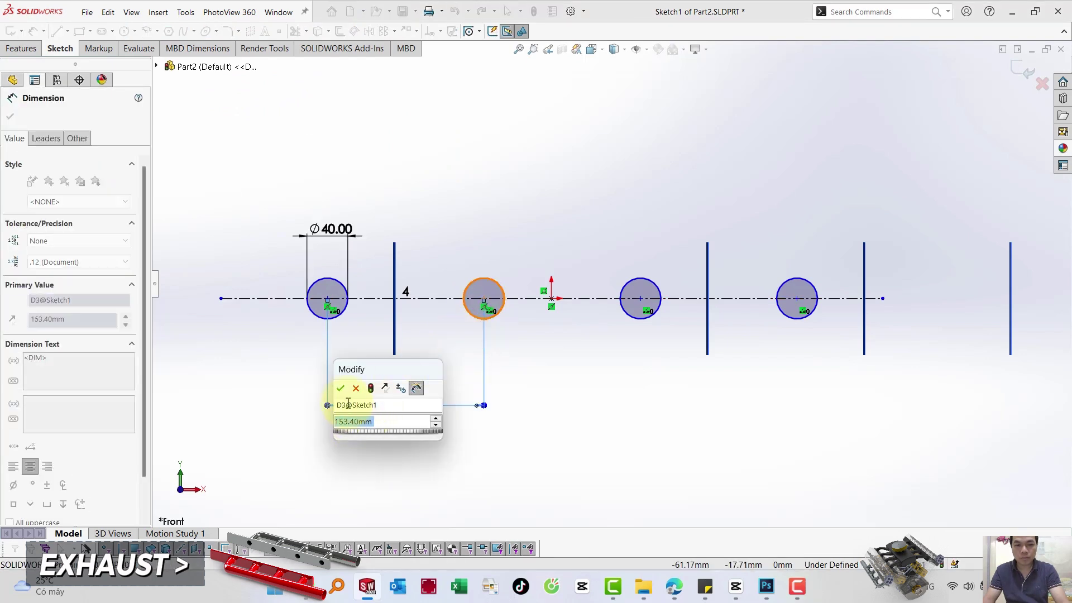
click(340, 389)
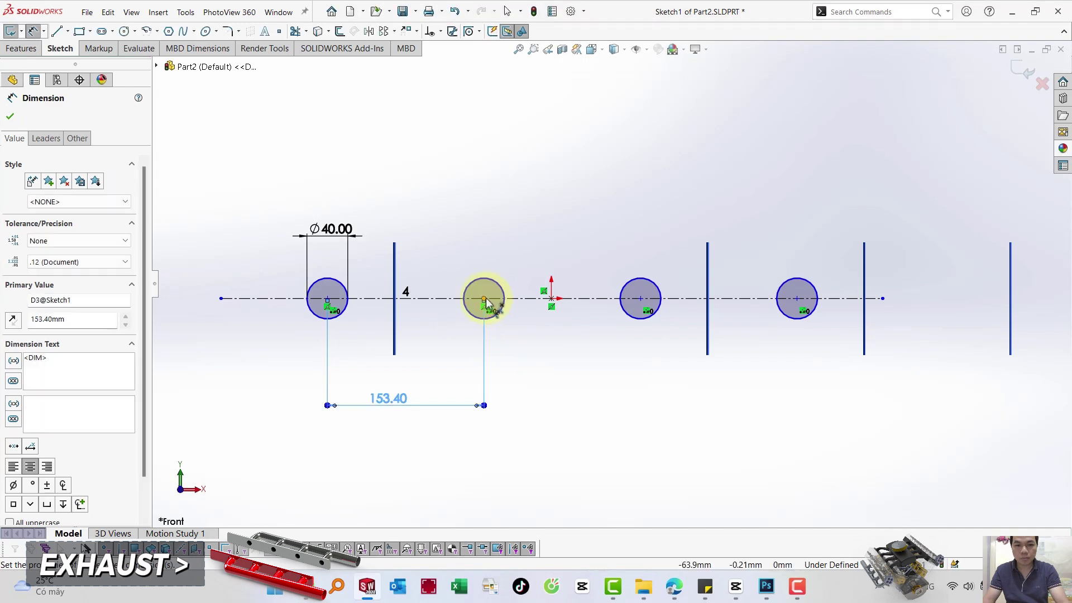
Dimension the second circle 33.72 mm from the origin and exit the sketch.
click(550, 308)
click(483, 298)
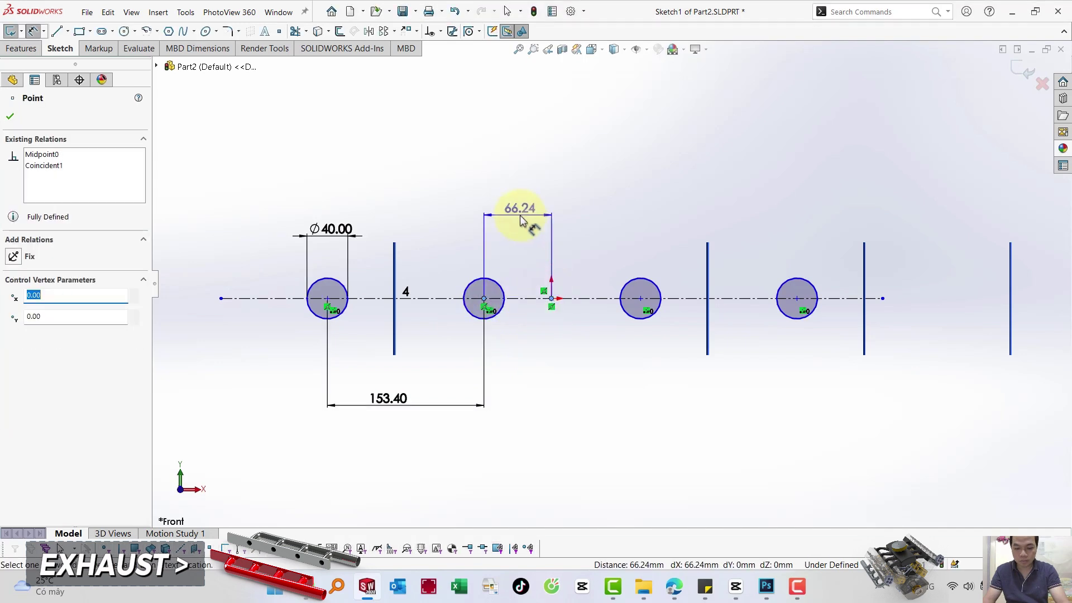
click(526, 217)
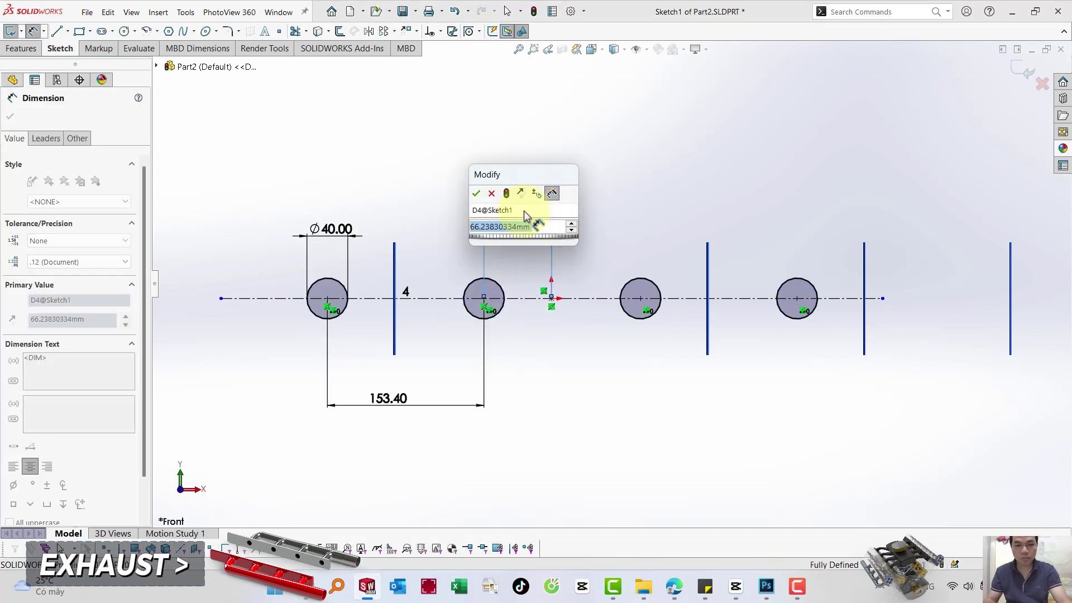
text(33.72)
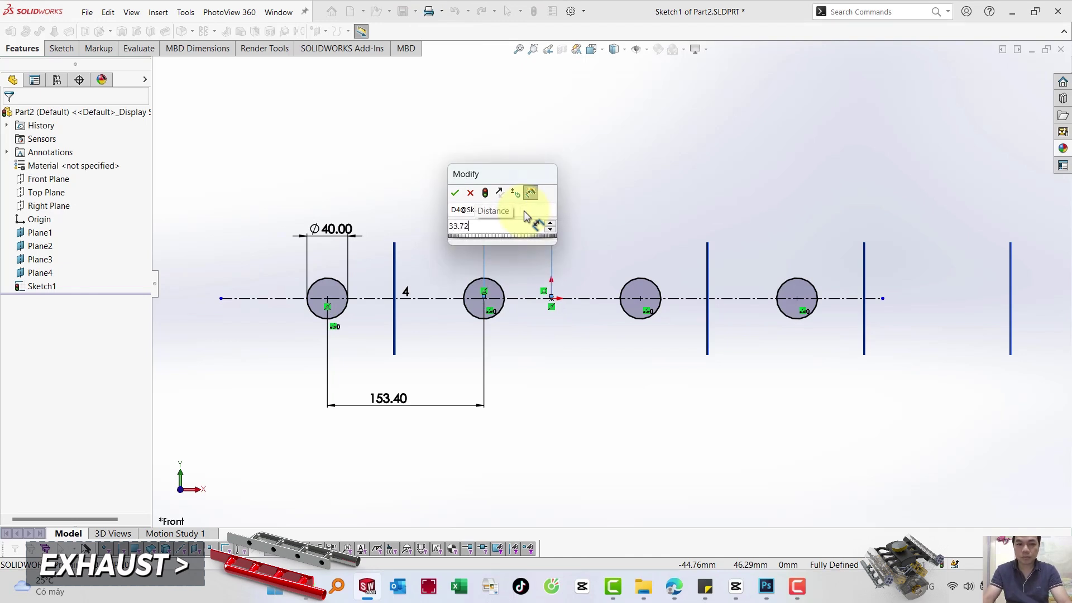
key(Escape)
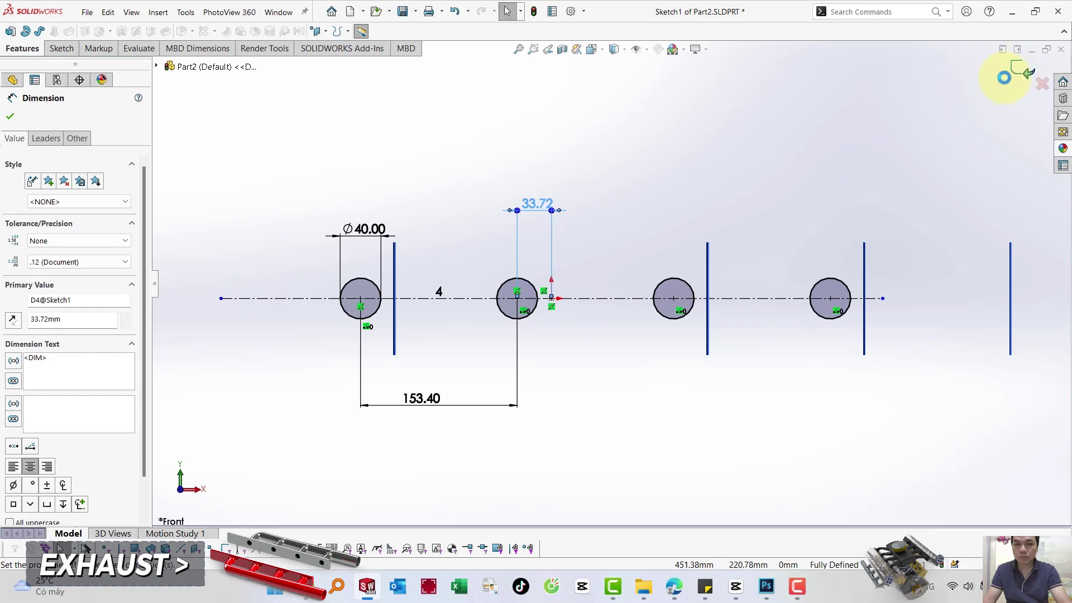
click(985, 96)
click(1023, 69)
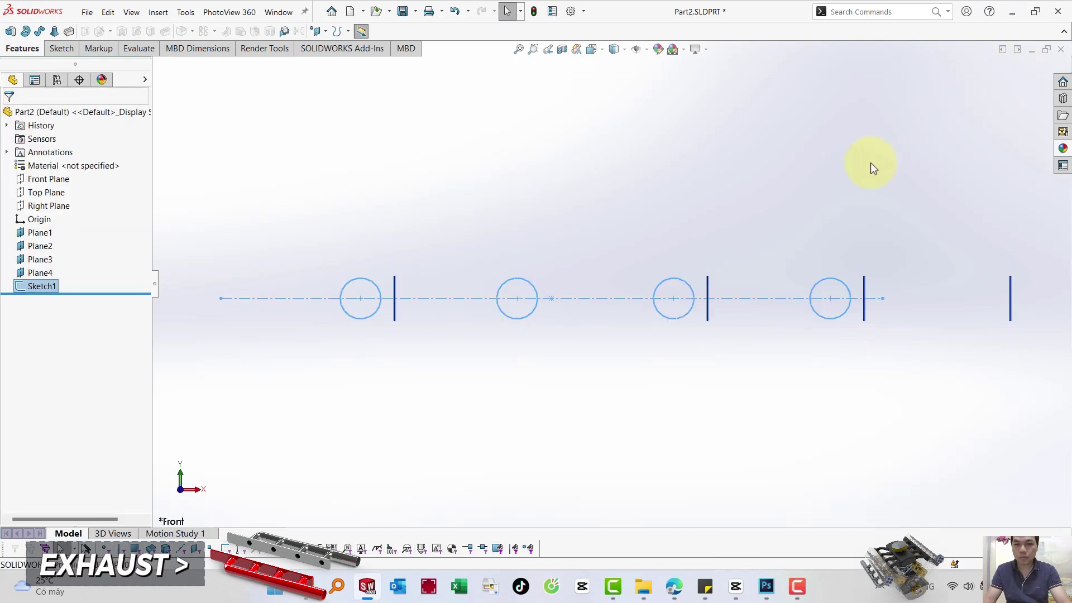
Start a sketch on Plane3 with a construction line running from the origin.
middle_drag(870, 162, 837, 266)
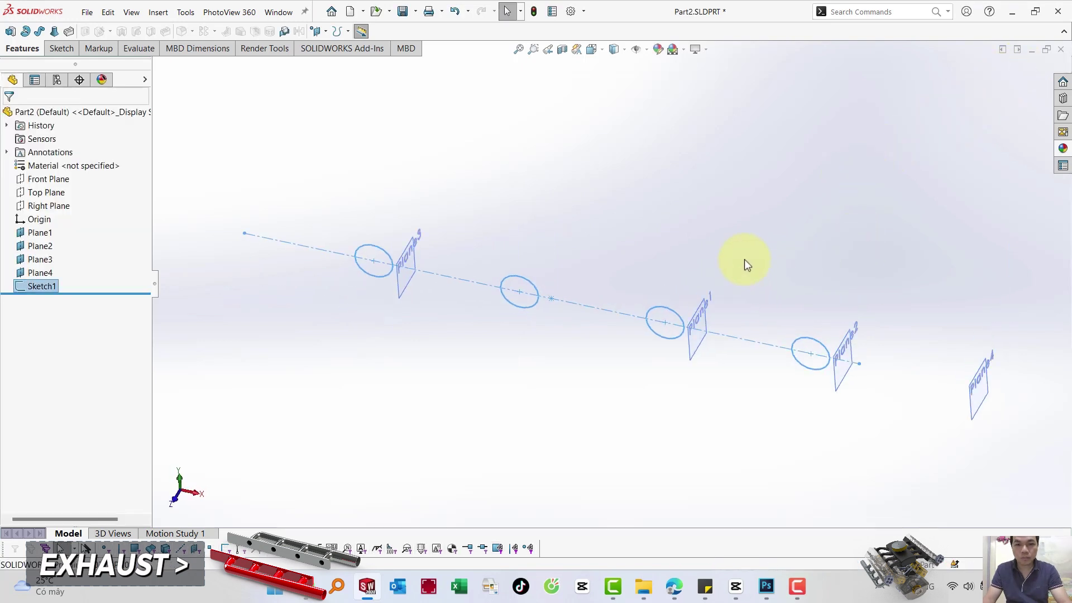
click(410, 259)
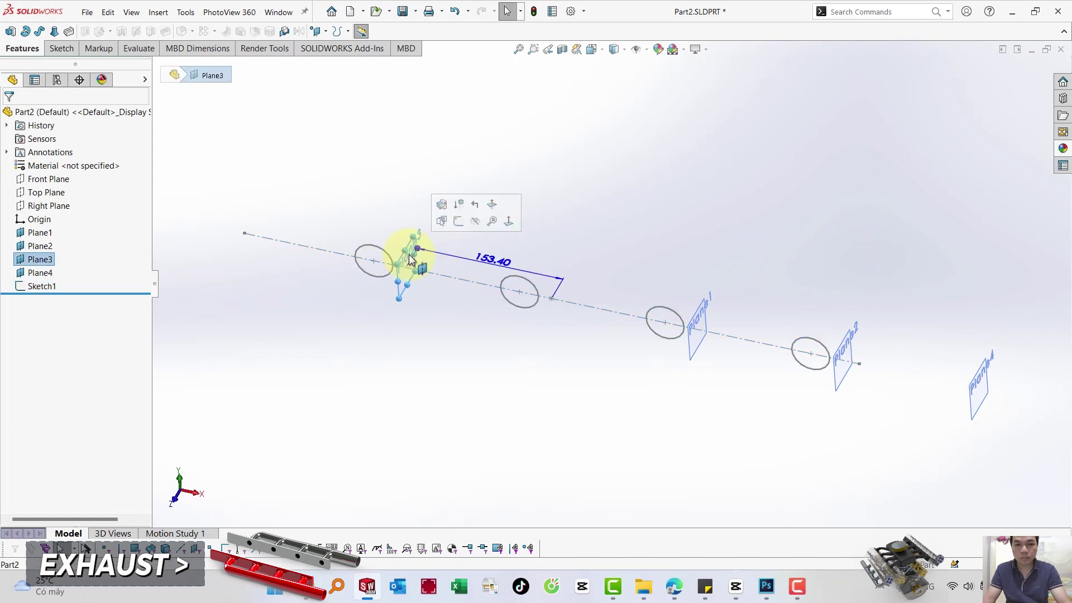
click(448, 219)
middle_drag(438, 224, 412, 230)
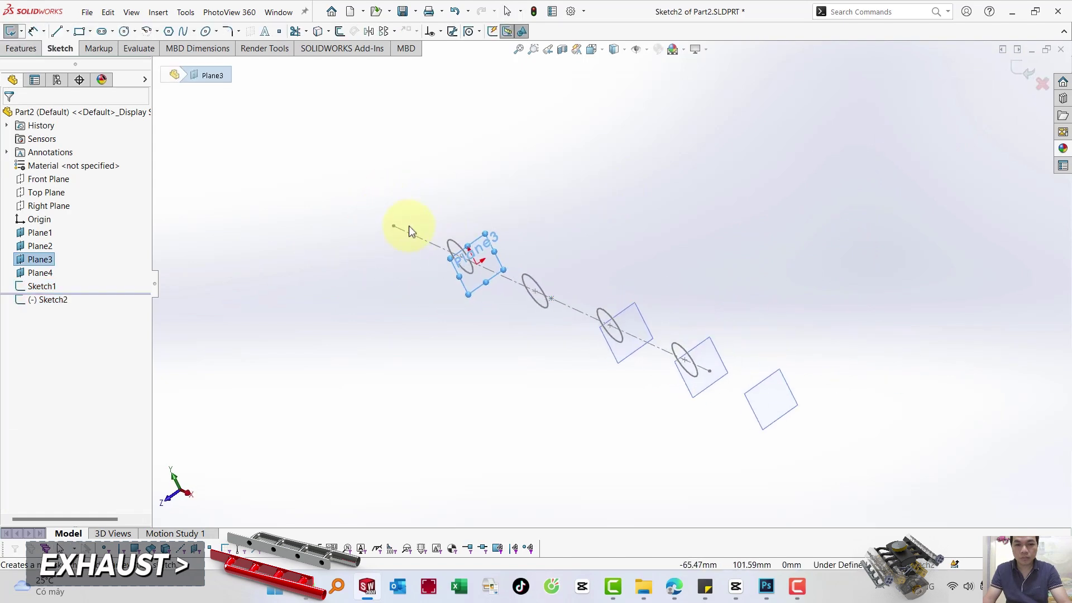
scroll(636, 242, down, 3)
click(602, 239)
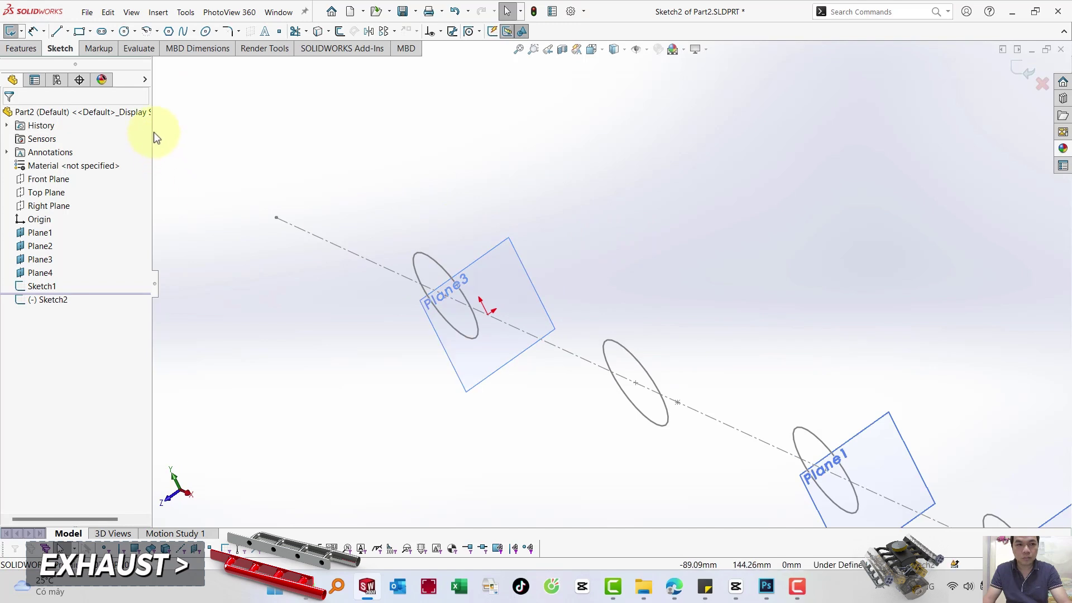
click(57, 33)
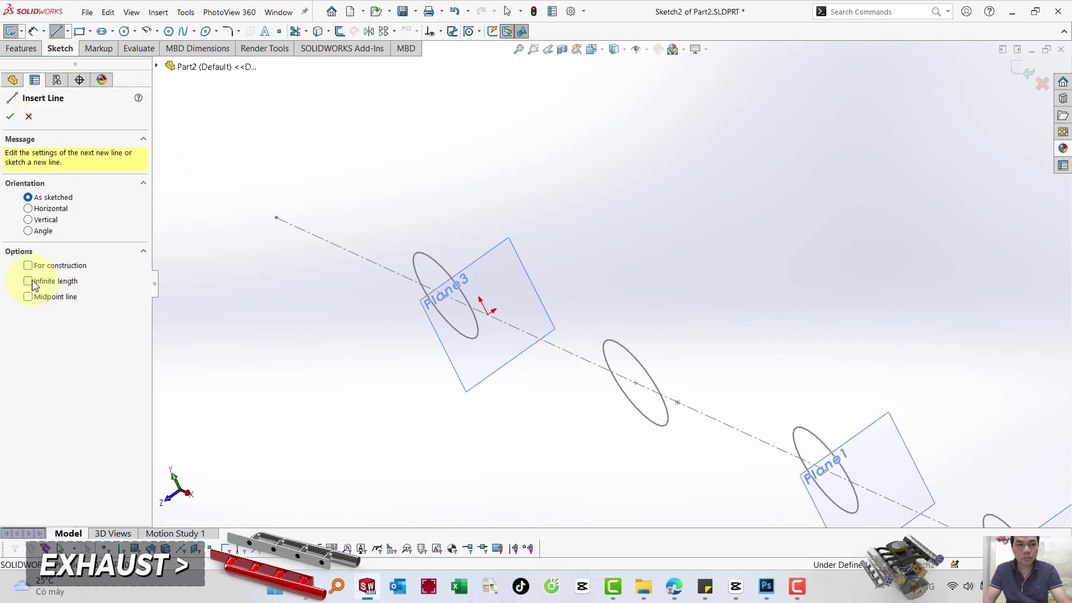
click(28, 266)
click(487, 314)
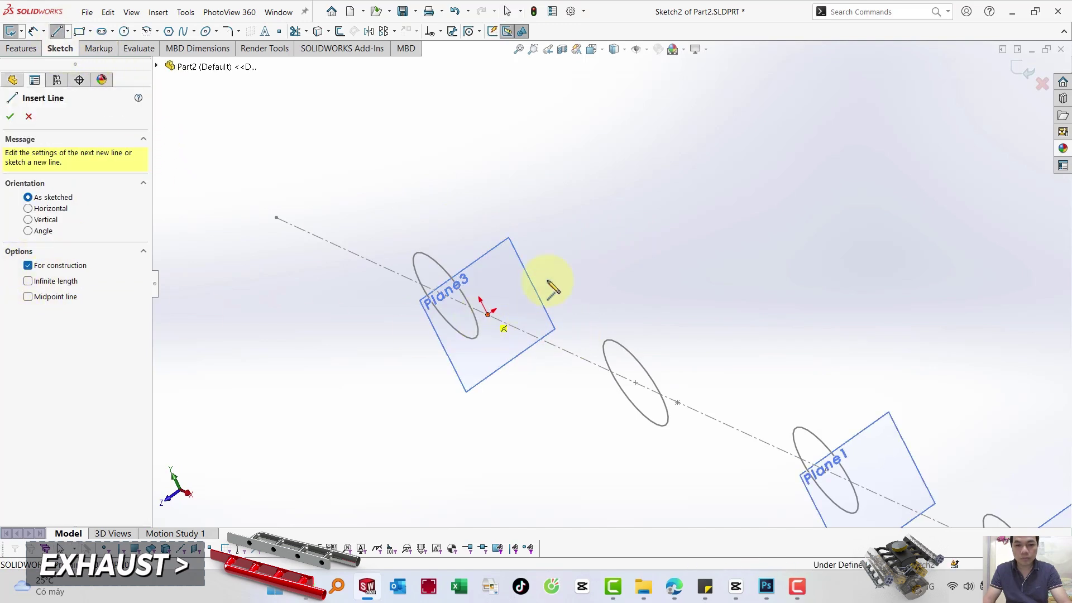
click(586, 244)
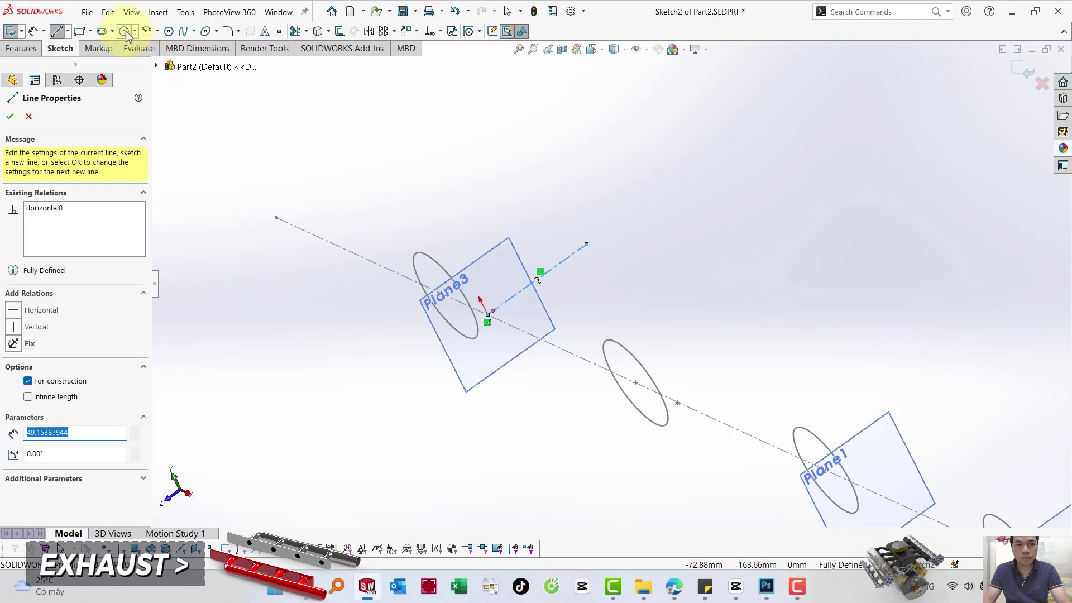
key(Escape)
Draw a circle at the construction line's endpoint and view the sketch Normal To.
key(c)
click(586, 245)
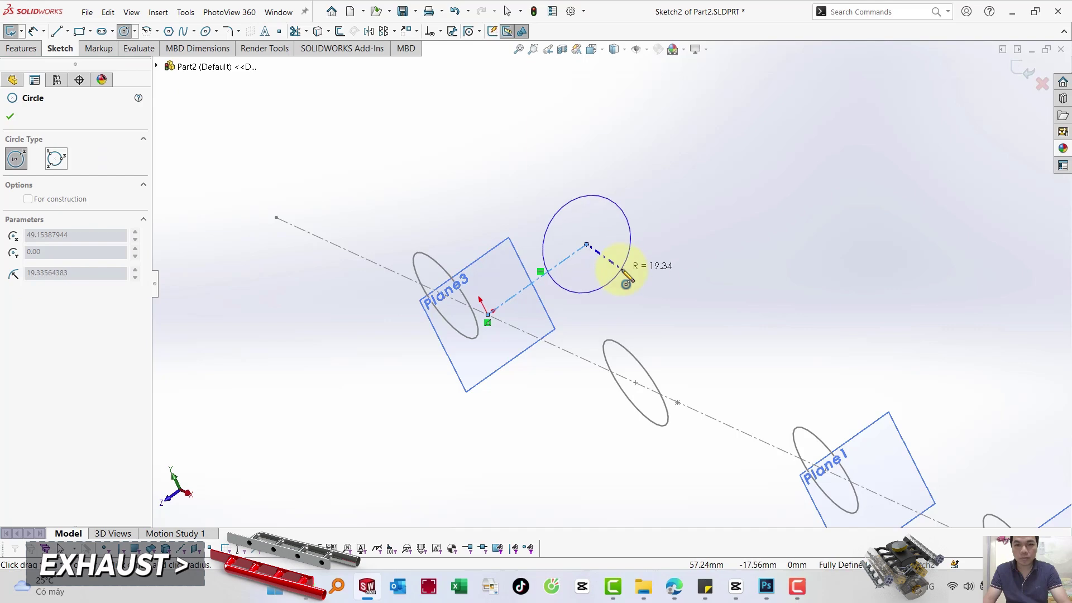
click(628, 263)
click(592, 49)
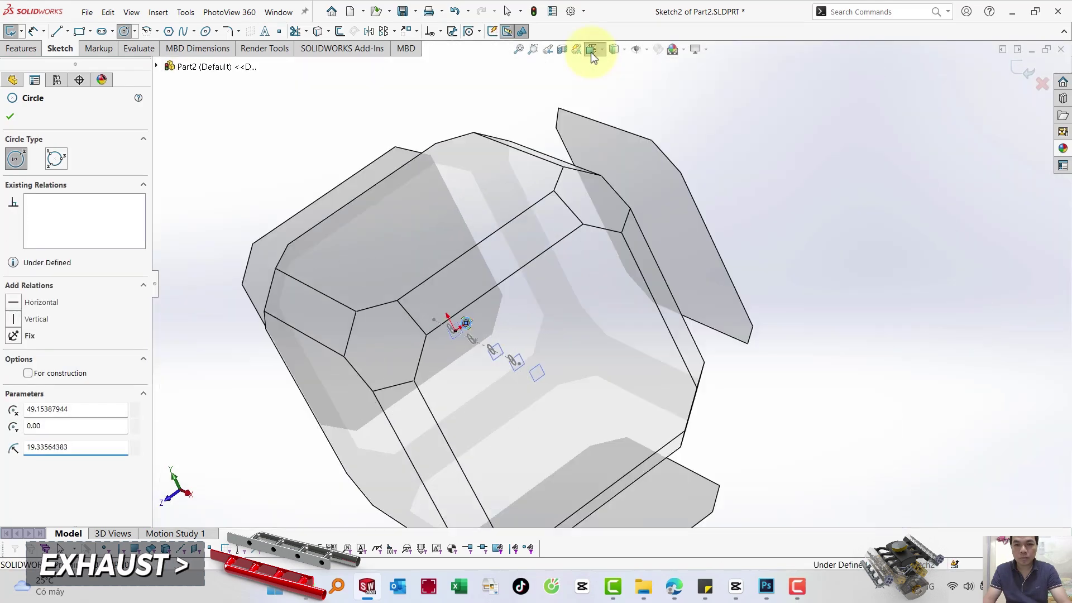
click(655, 112)
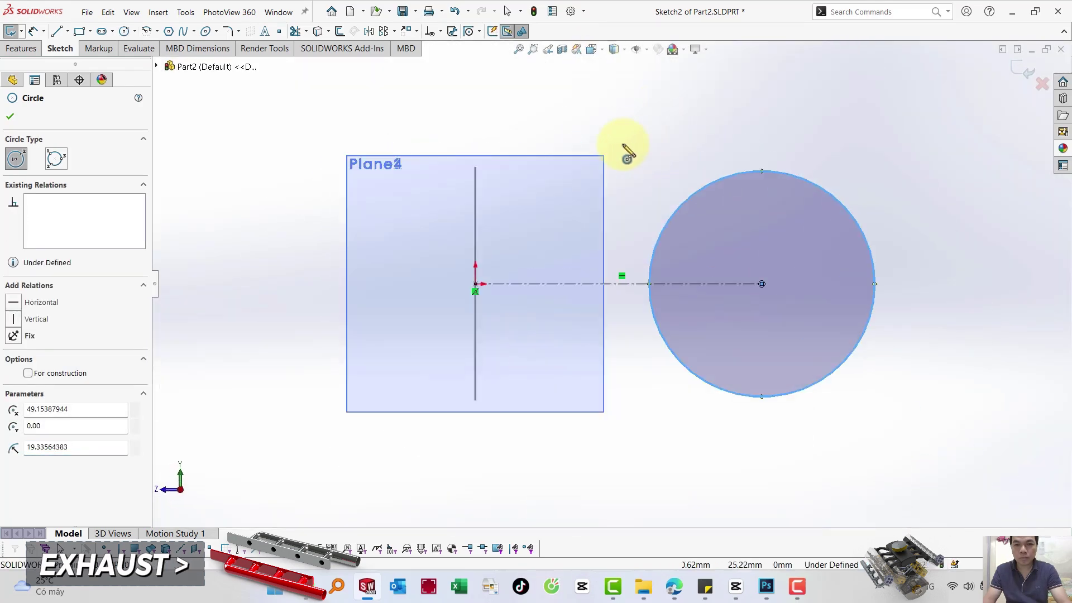
Dimension the circle Ø45 mm with its centre 100 mm from the origin, then exit the sketch.
click(33, 33)
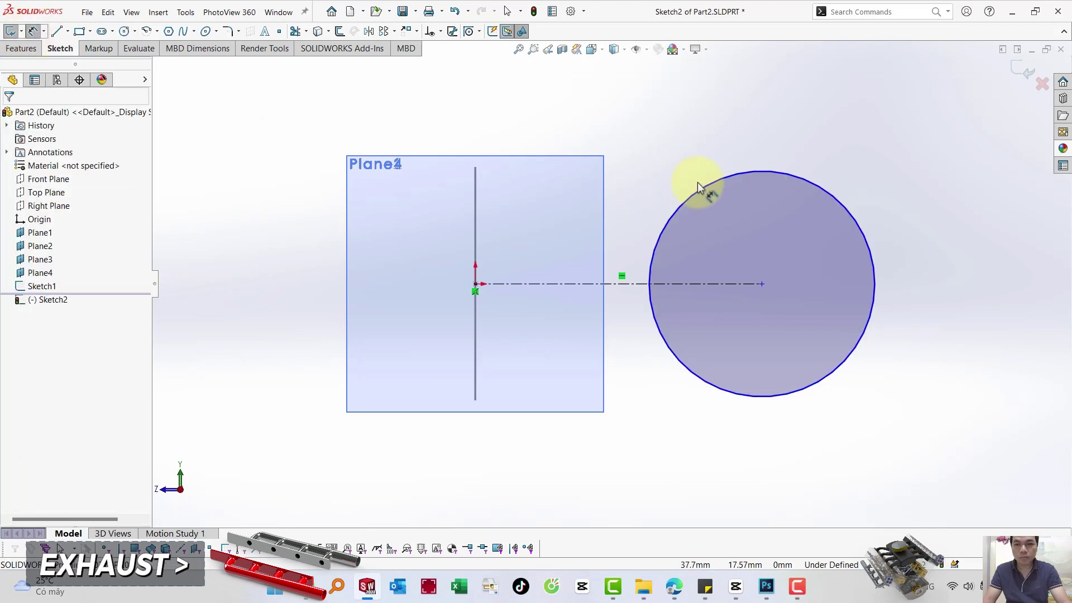
click(703, 186)
click(785, 140)
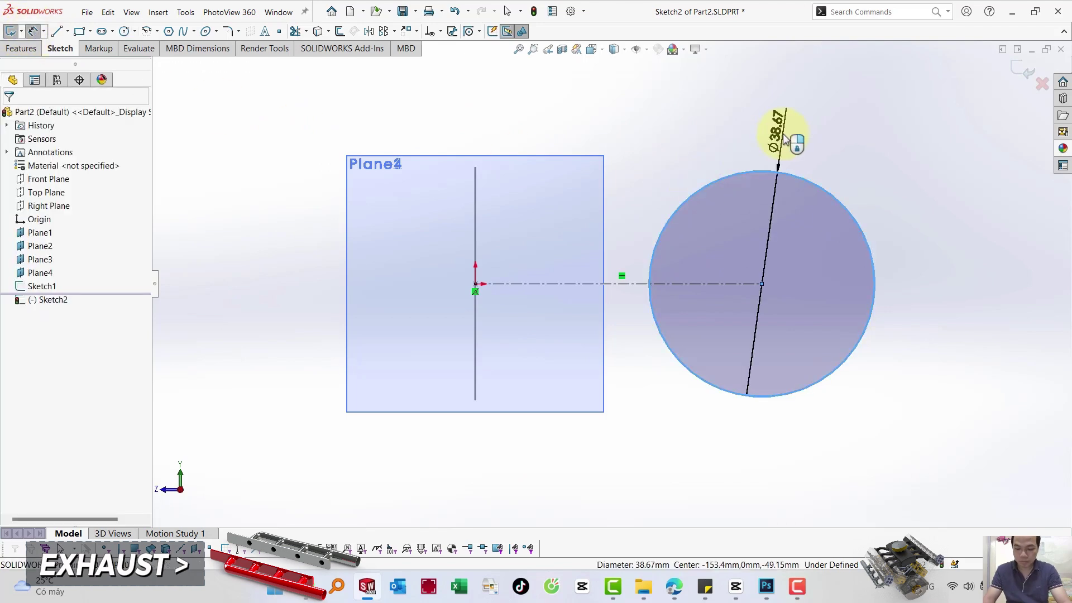
text(45)
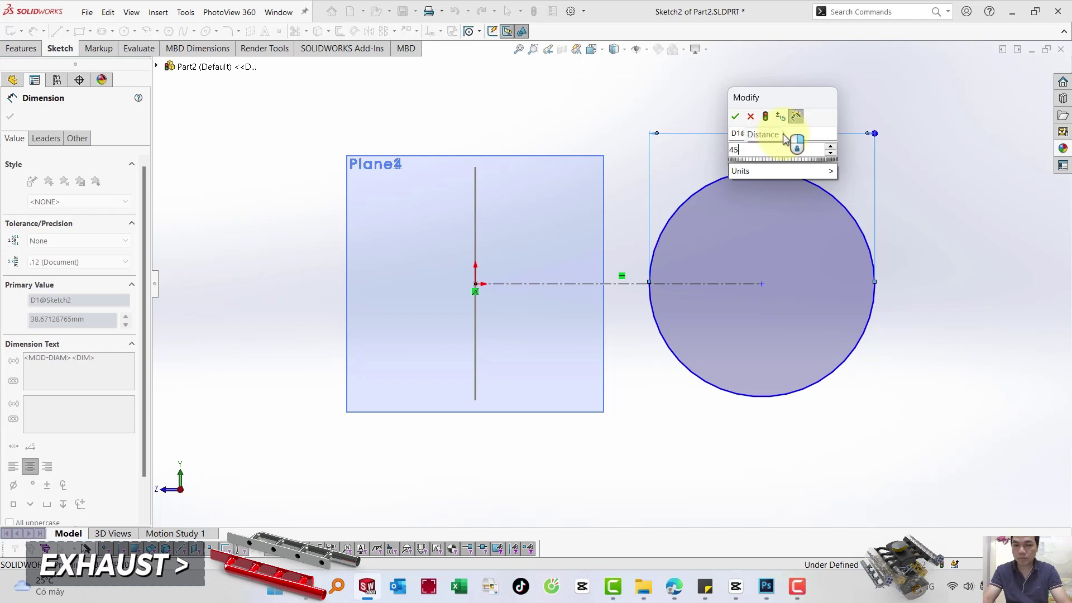
key(Return)
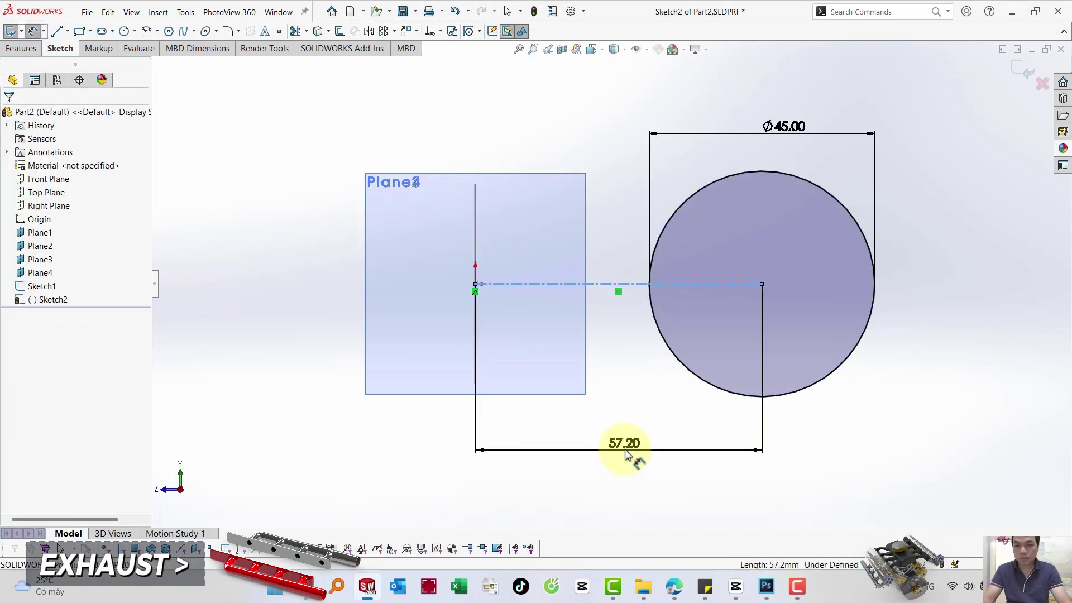
click(624, 449)
key(Return)
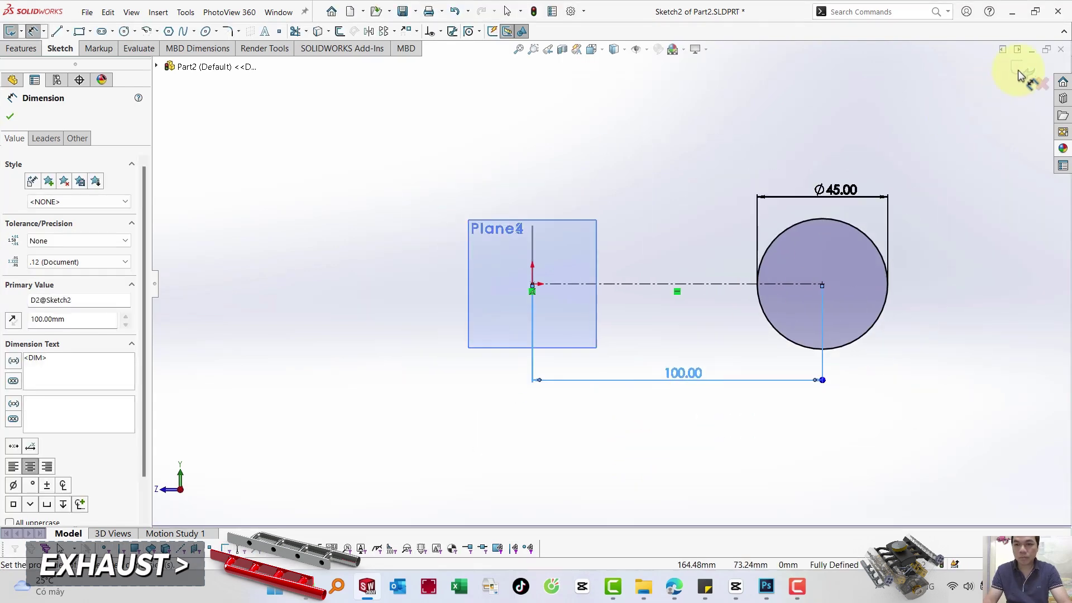
click(970, 108)
right_click(821, 142)
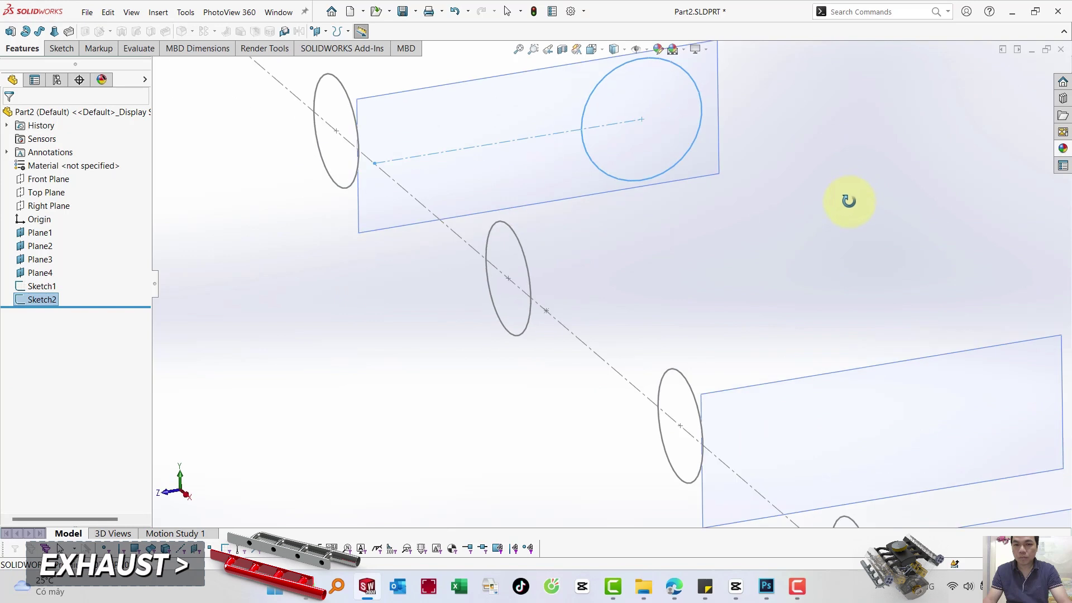
Select Sketch2 and the ellipse as the loft profiles.
mouse_move(648, 212)
middle_down()
mouse_move(698, 210)
mouse_move(682, 239)
mouse_move(603, 192)
middle_up()
click(555, 184)
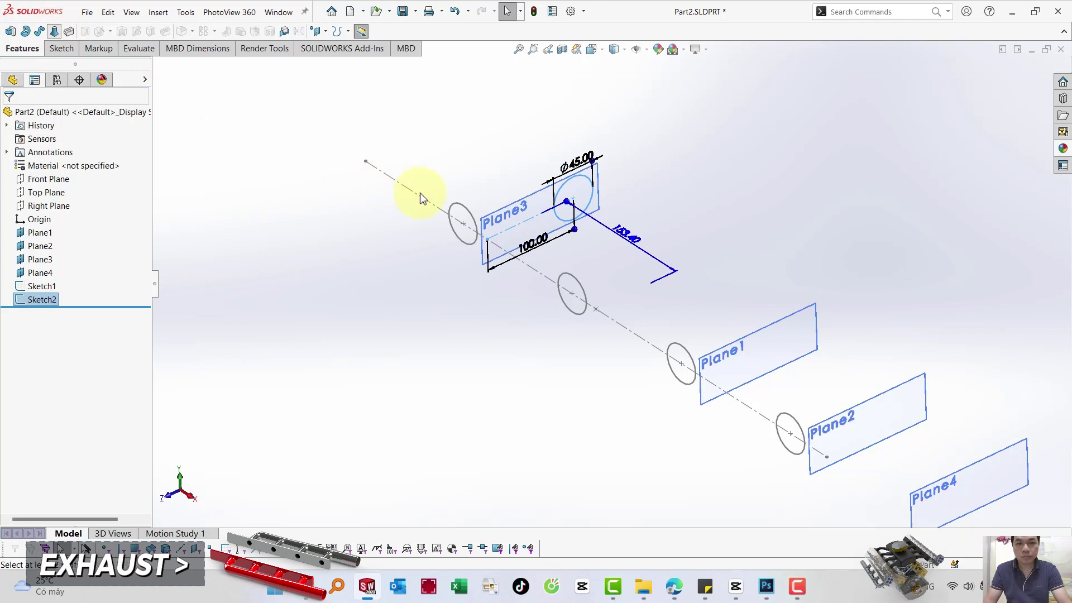
click(450, 219)
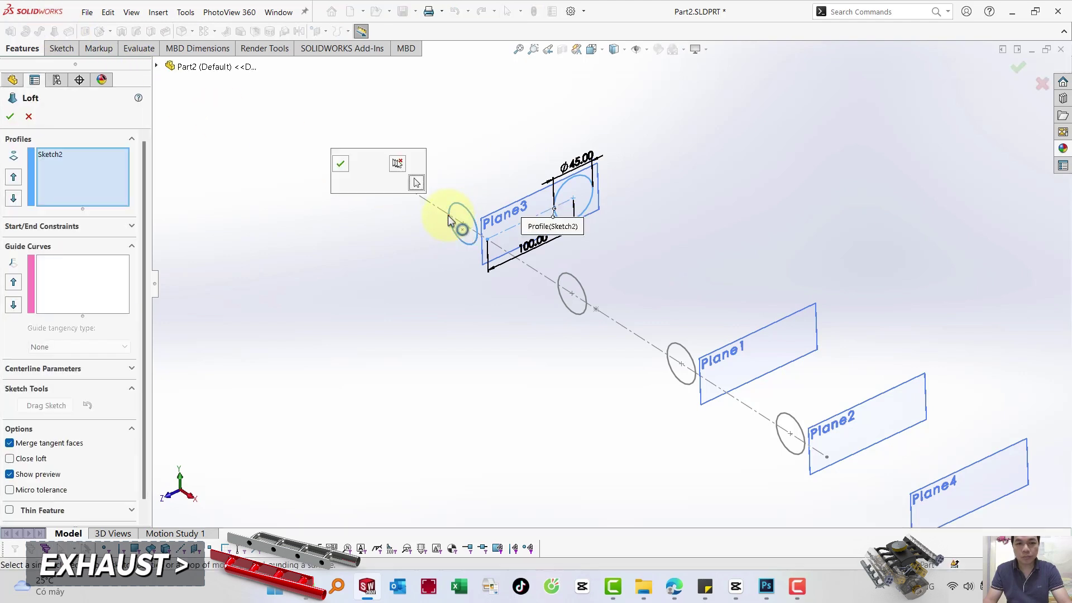
right_click(453, 223)
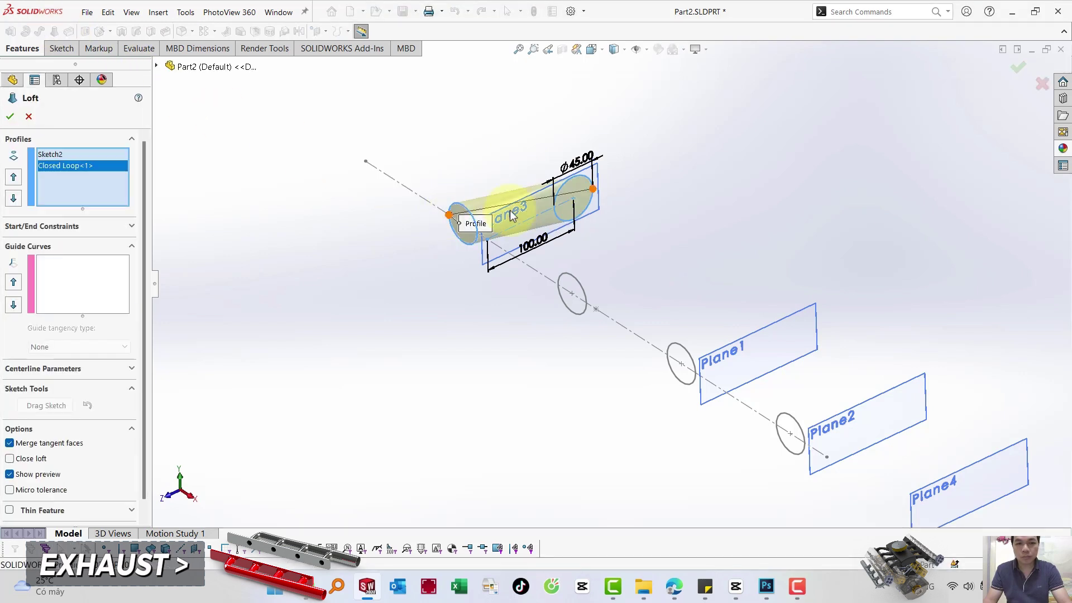
scroll(590, 204, down, 5)
scroll(592, 208, up, 2)
scroll(544, 215, up, 2)
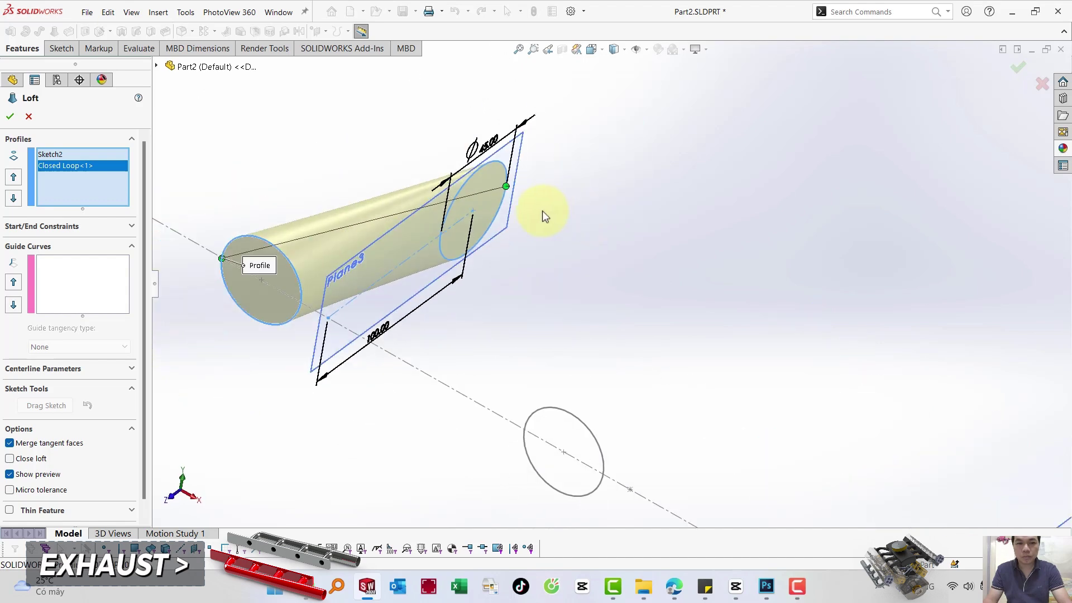
middle_drag(508, 205, 486, 172)
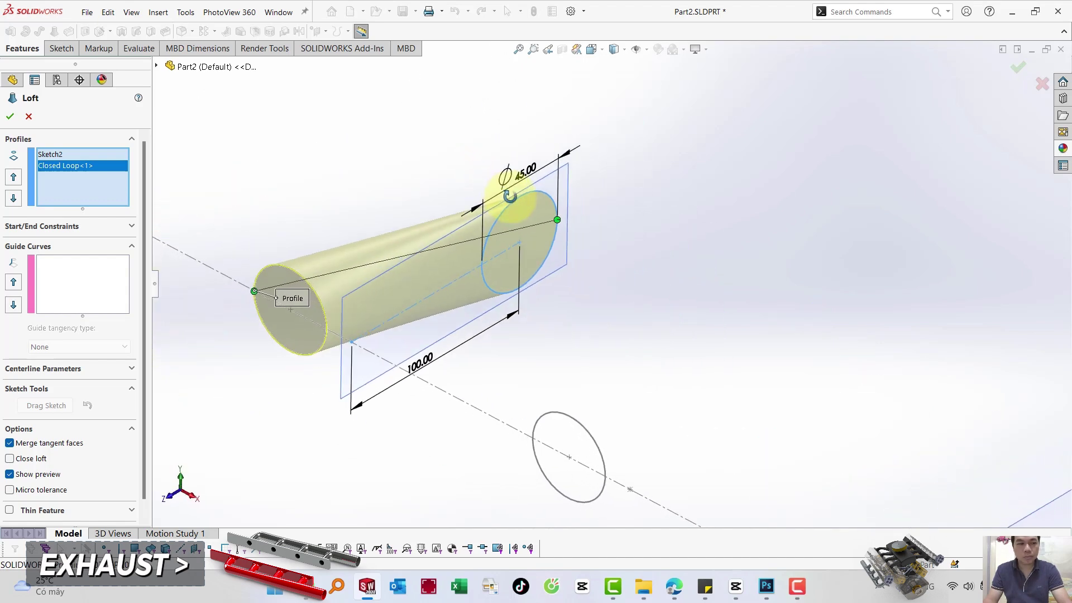
Set the loft's start and end constraints to Normal To Profile and accept Loft1.
click(131, 227)
click(76, 257)
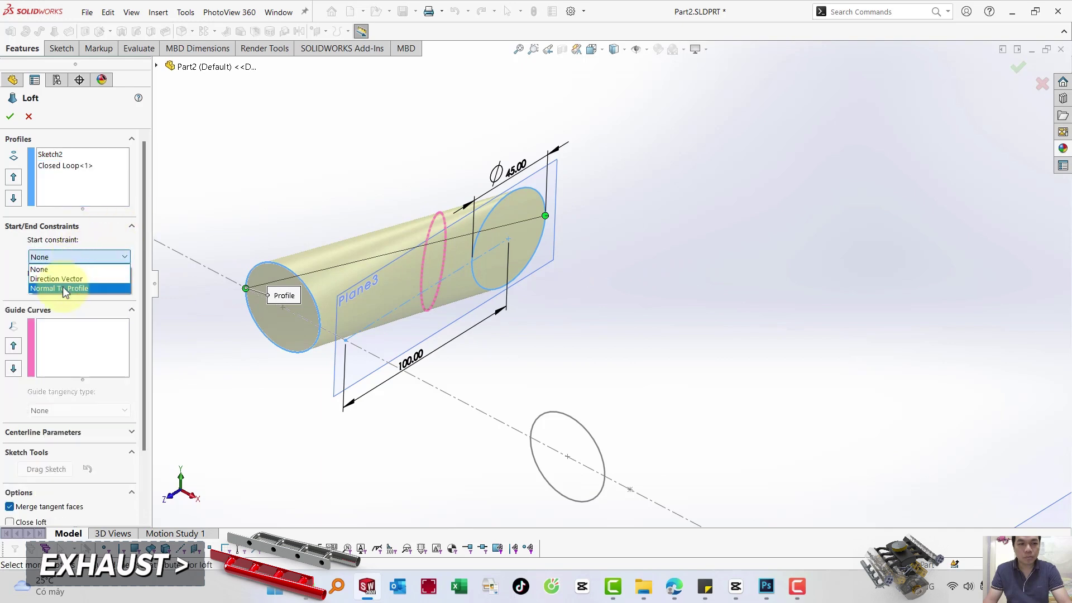
click(62, 287)
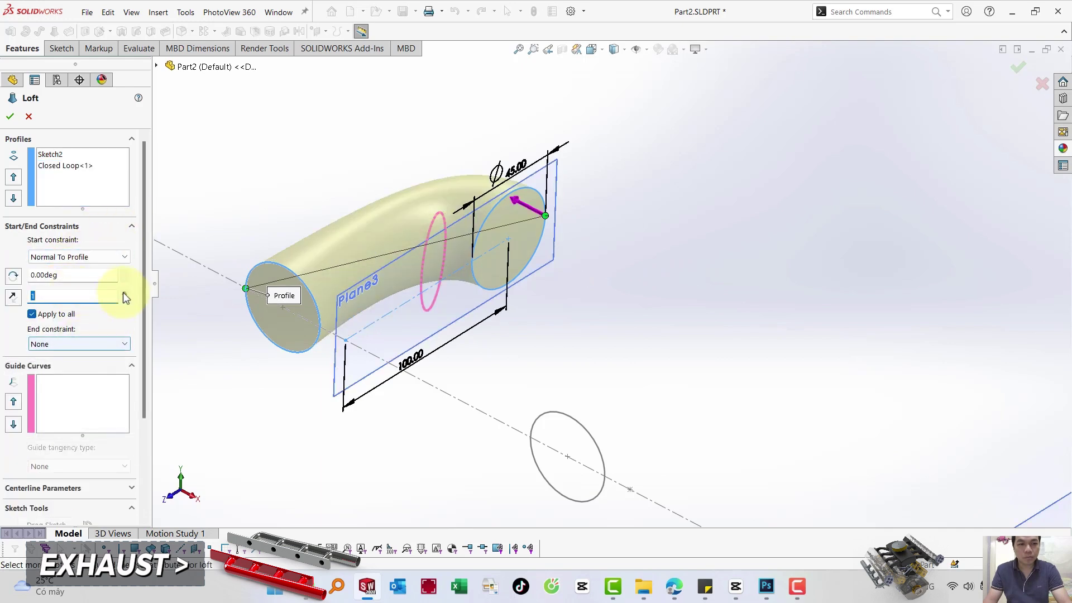
drag(142, 261, 144, 299)
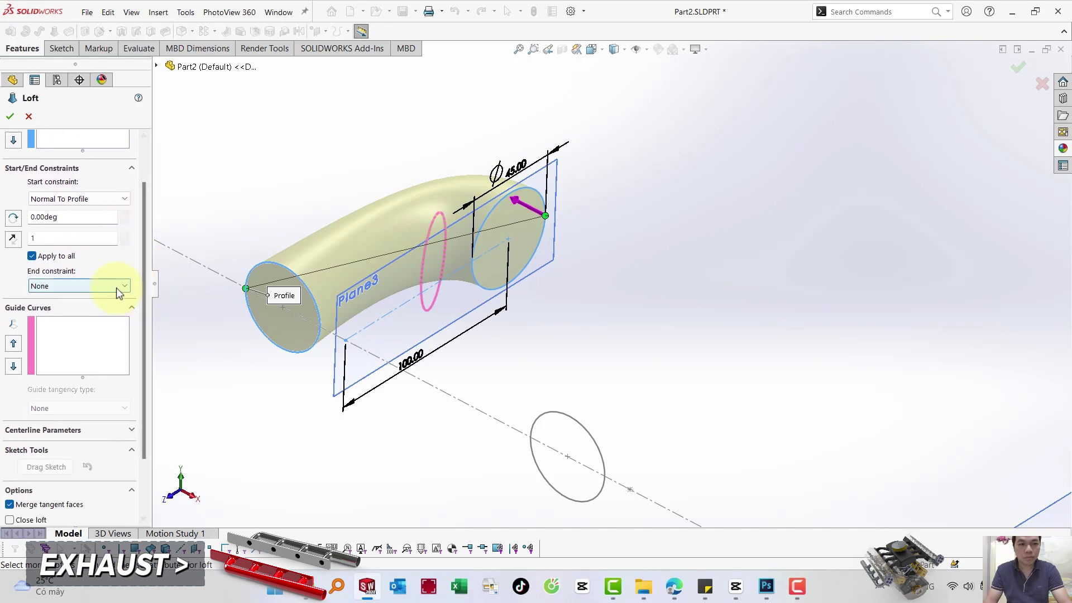
click(116, 287)
click(71, 314)
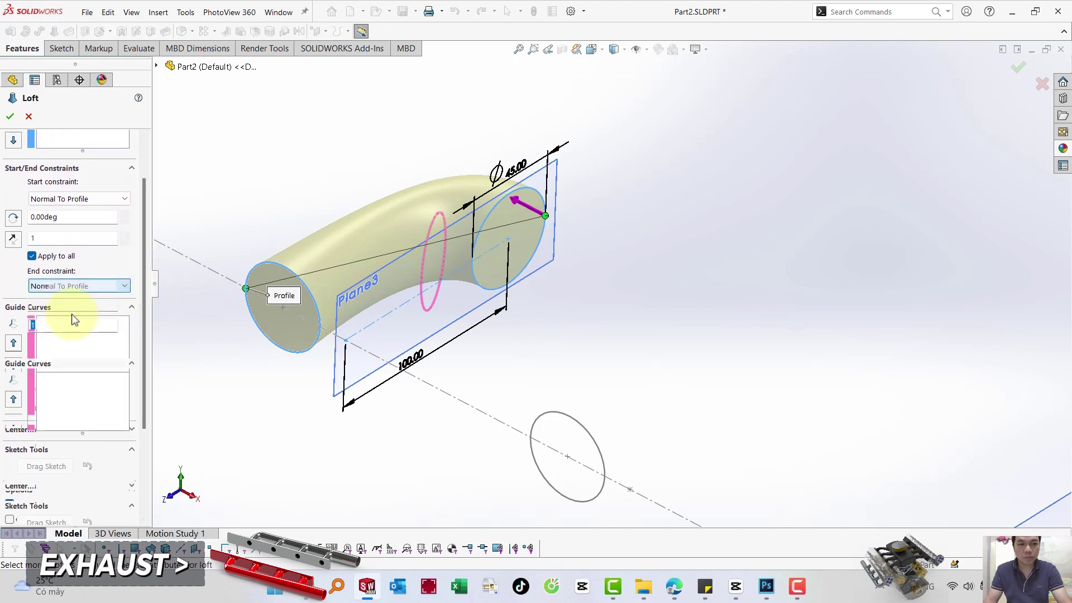
click(9, 117)
Orbit around the new pipe and review Loft1's Sketch1 profiles.
scroll(648, 217, up, 2)
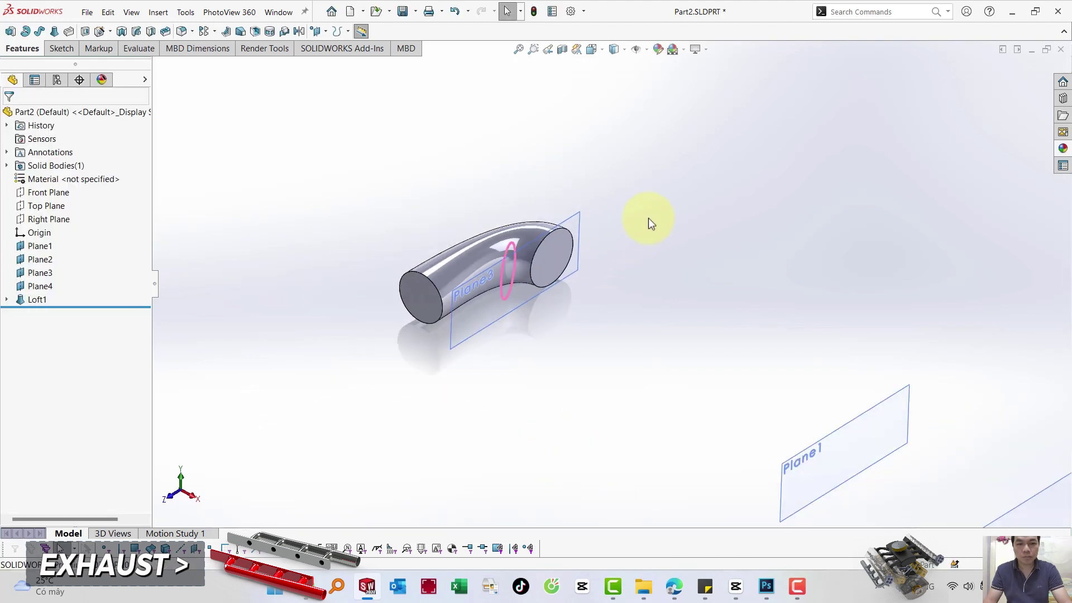
middle_drag(648, 218, 616, 299)
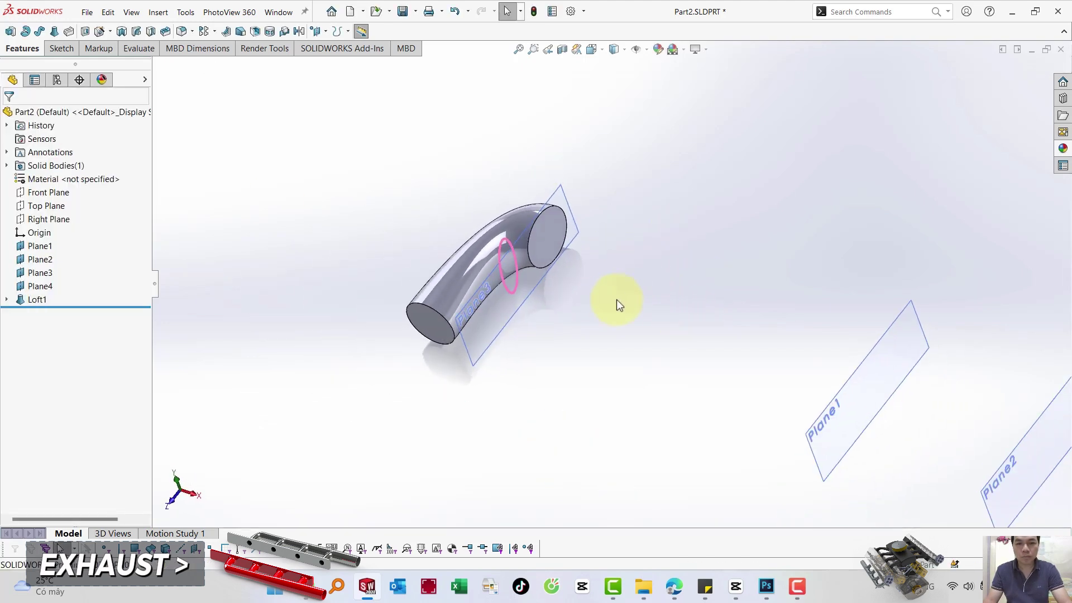
click(7, 299)
click(45, 326)
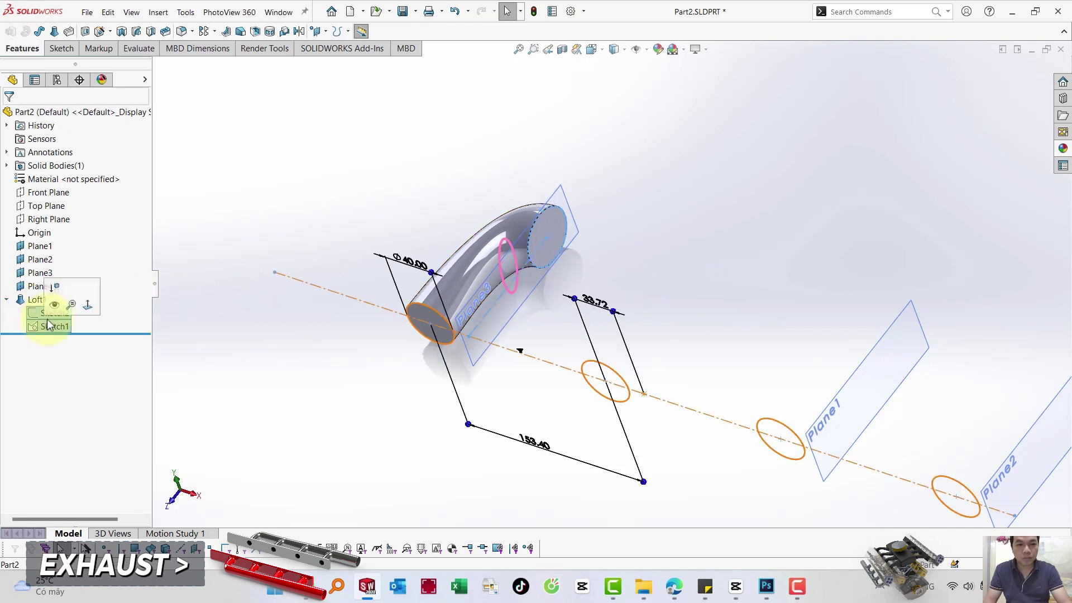
click(638, 258)
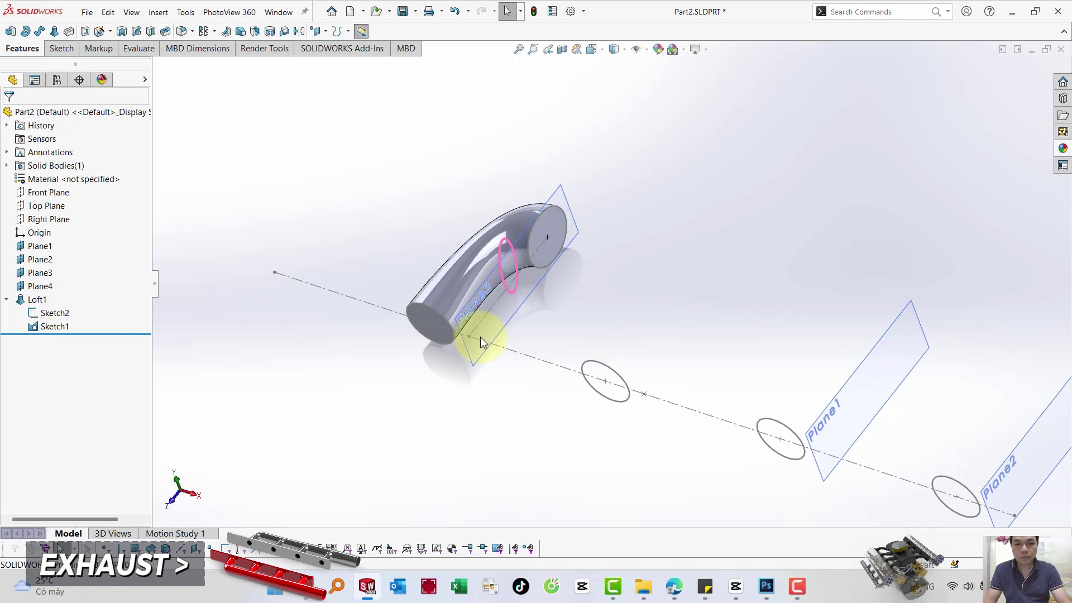
Create Sketch3 on the Right Plane by converting the 45 mm pipe-end circle.
click(67, 218)
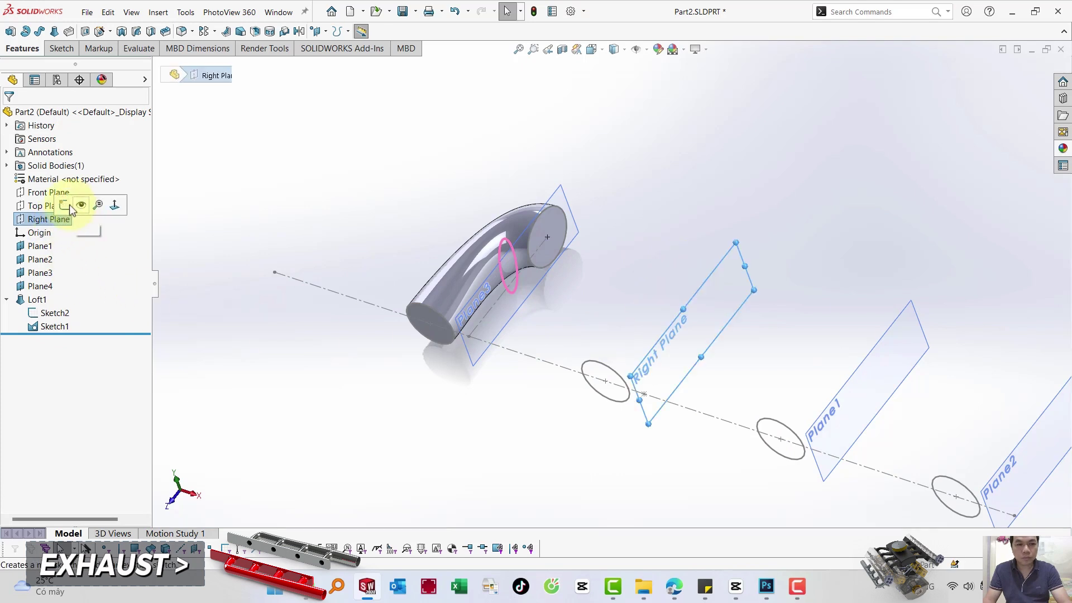
click(65, 205)
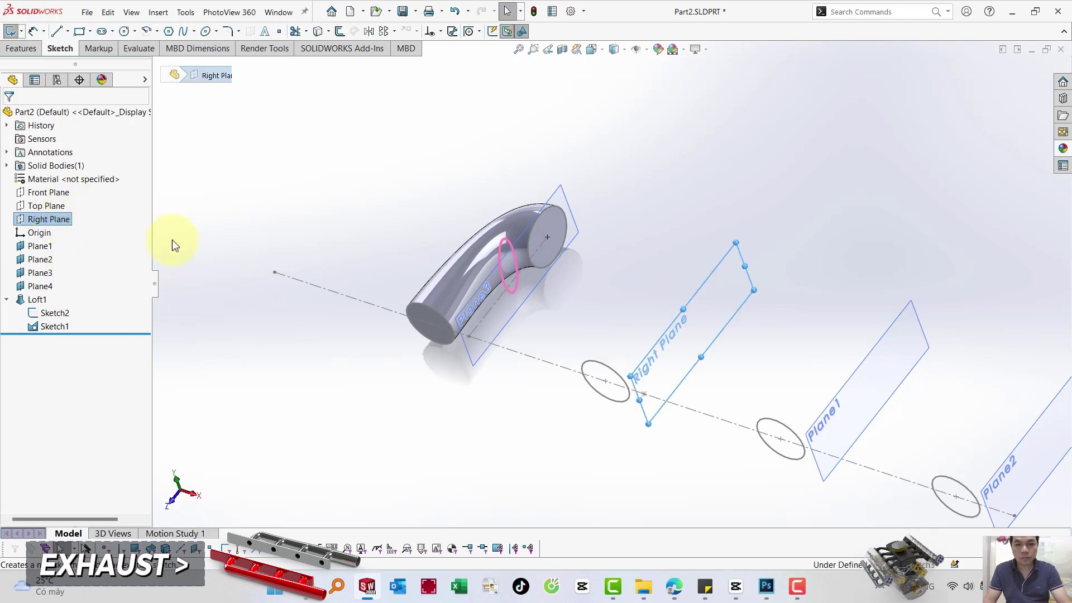
click(566, 233)
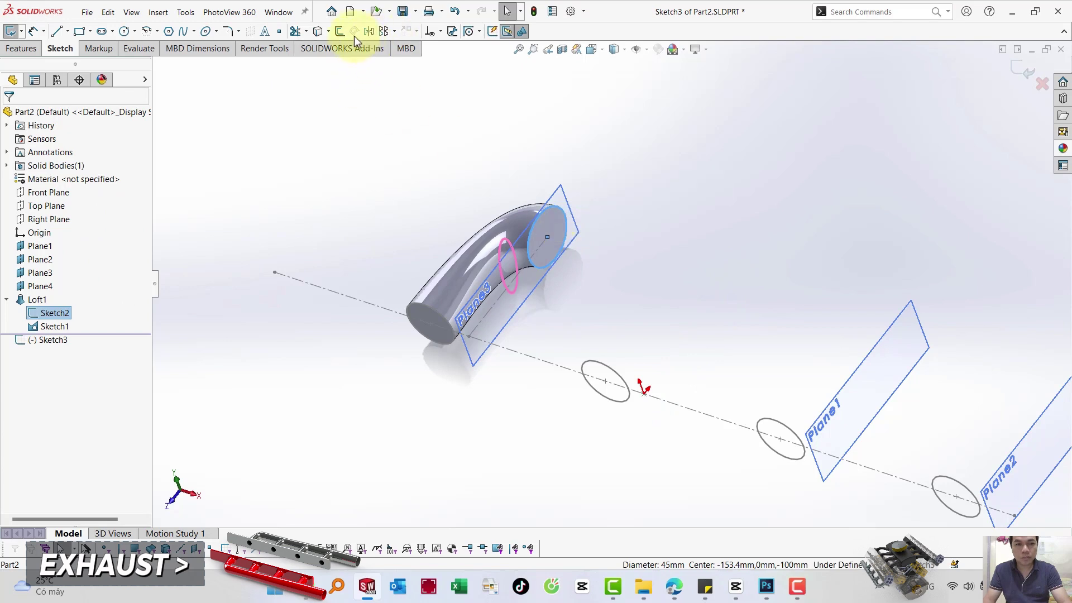
click(340, 31)
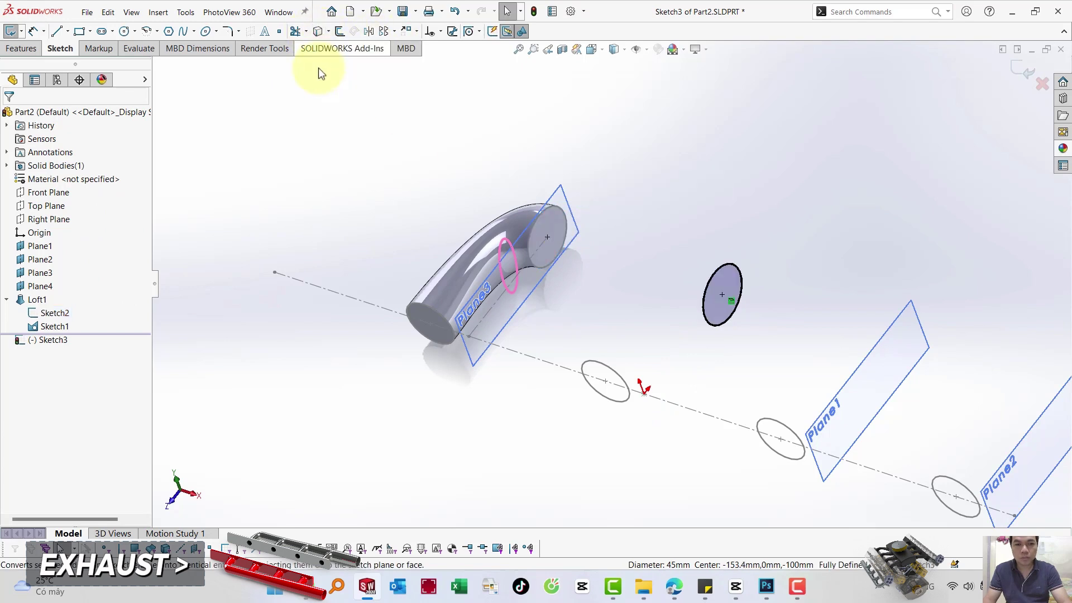
click(1016, 64)
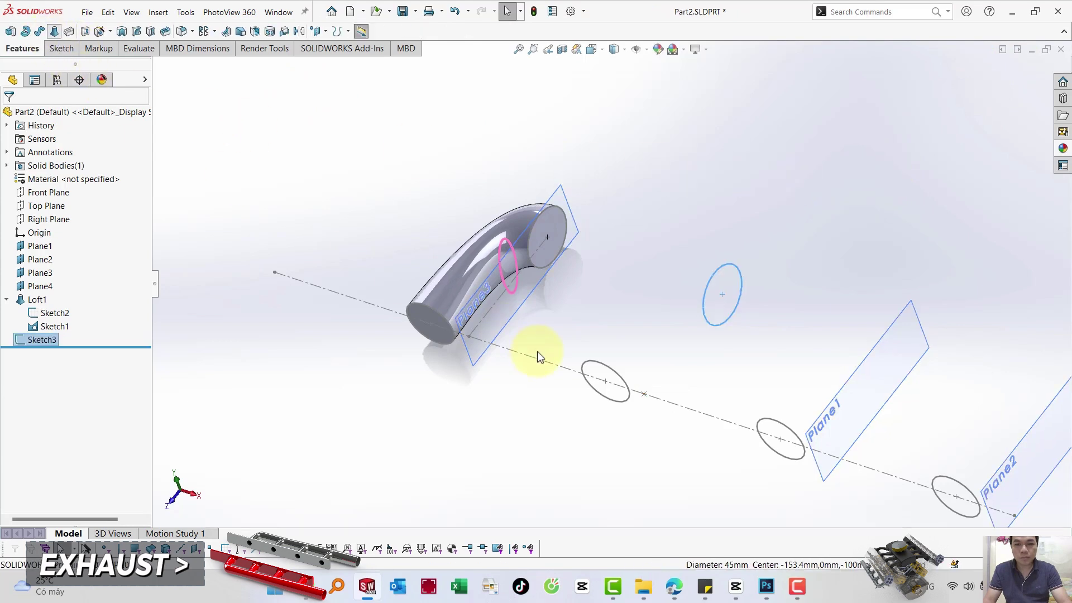
Add the ellipse as the second loft profile and align the connectors to its right side.
click(581, 377)
right_click(581, 377)
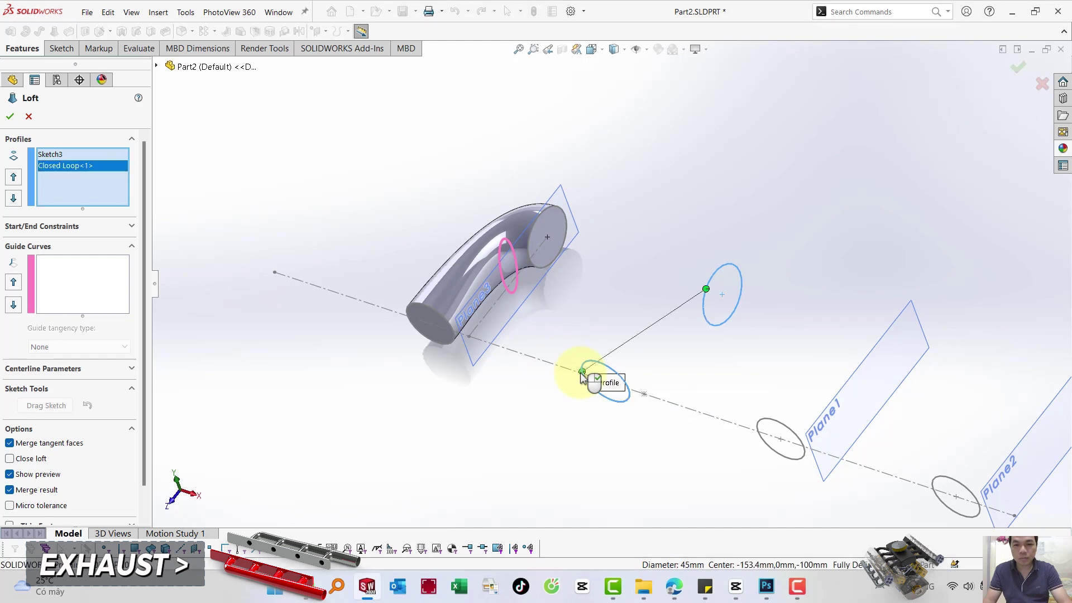
middle_drag(661, 248, 692, 289)
mouse_move(708, 291)
mouse_down()
mouse_move(745, 286)
mouse_move(737, 275)
mouse_up()
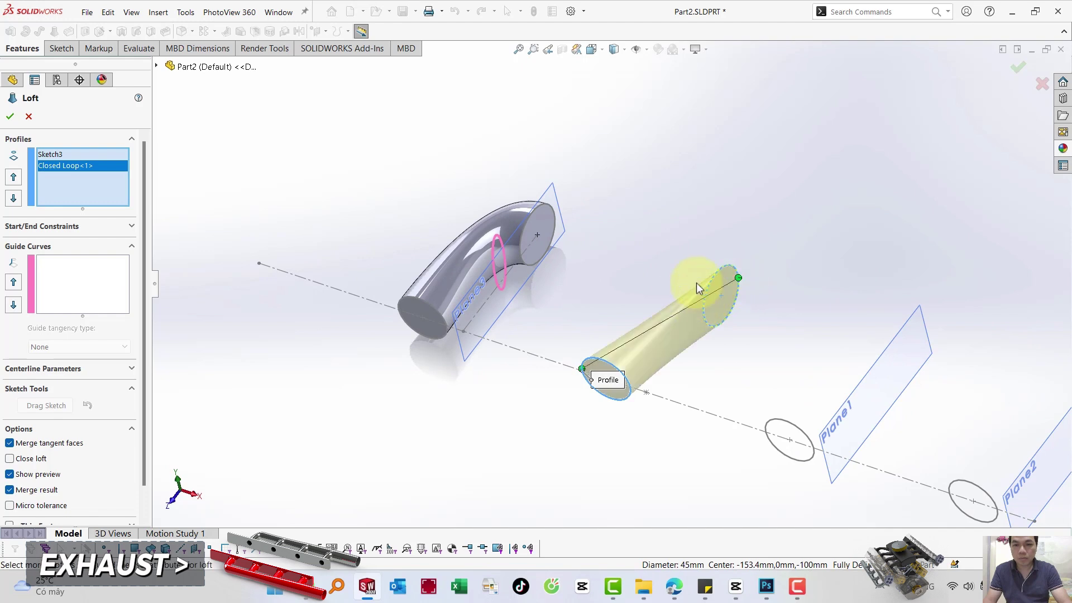
middle_drag(695, 283, 718, 303)
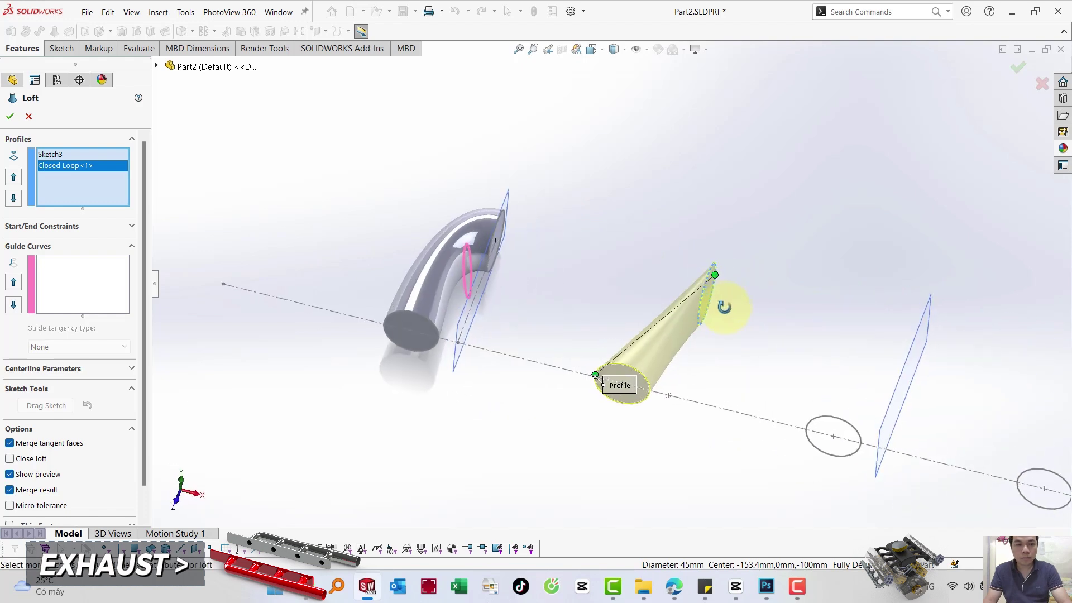
Set both start and end constraints to Normal To Profile and create Loft2.
click(103, 226)
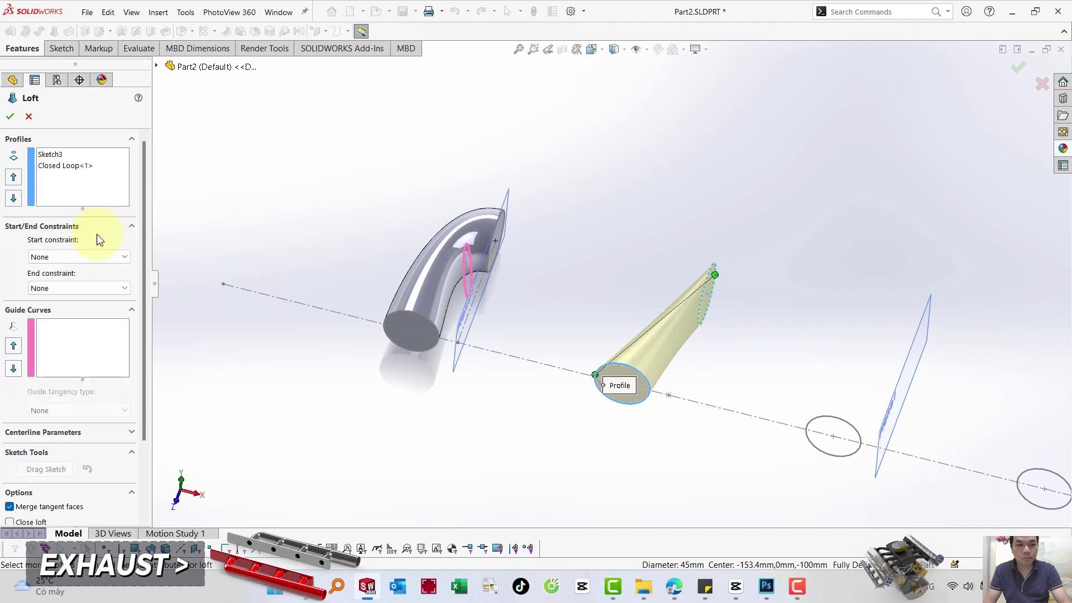
click(67, 257)
click(59, 289)
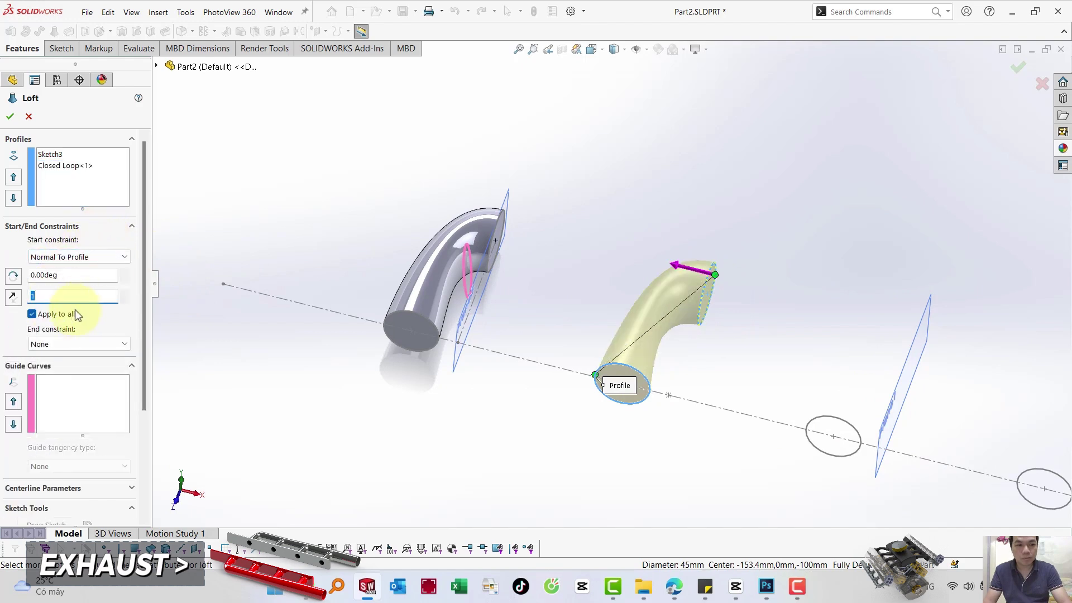
click(66, 343)
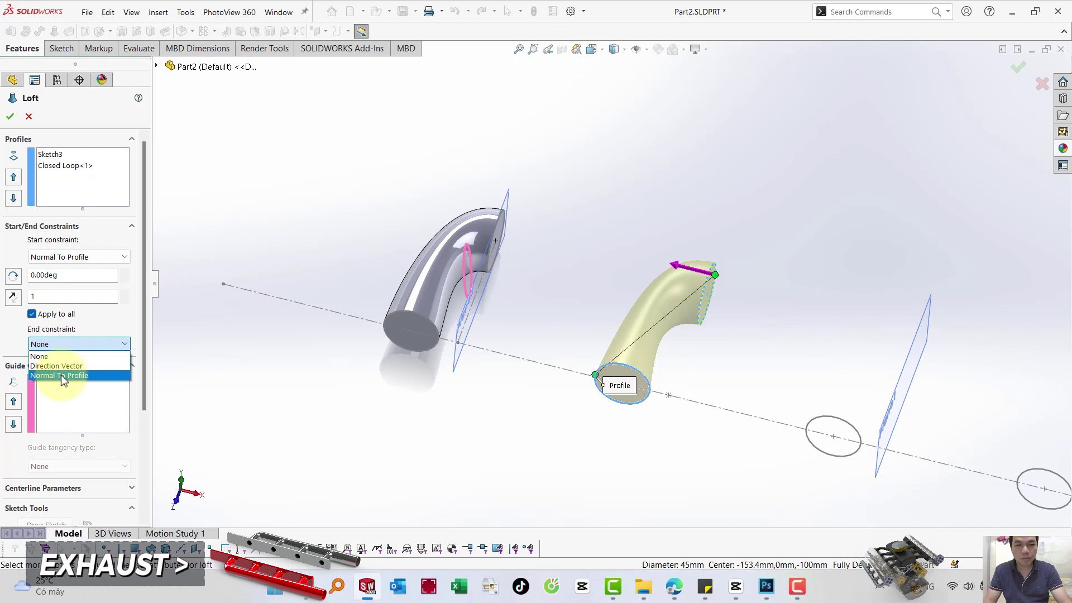
click(62, 374)
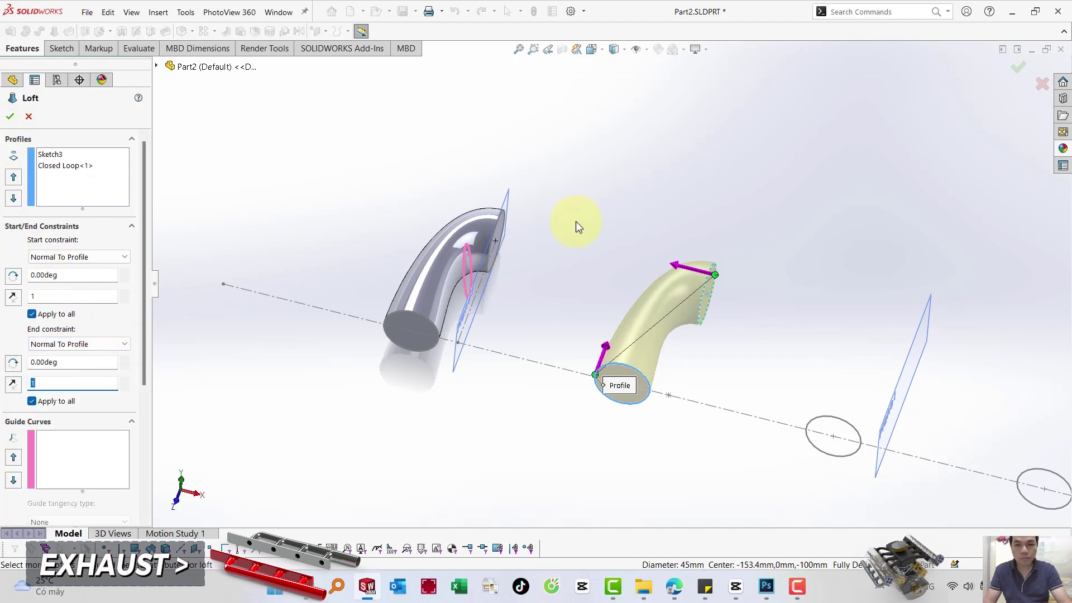
mouse_move(578, 226)
middle_down()
mouse_move(574, 179)
mouse_move(517, 156)
mouse_move(338, 166)
middle_up()
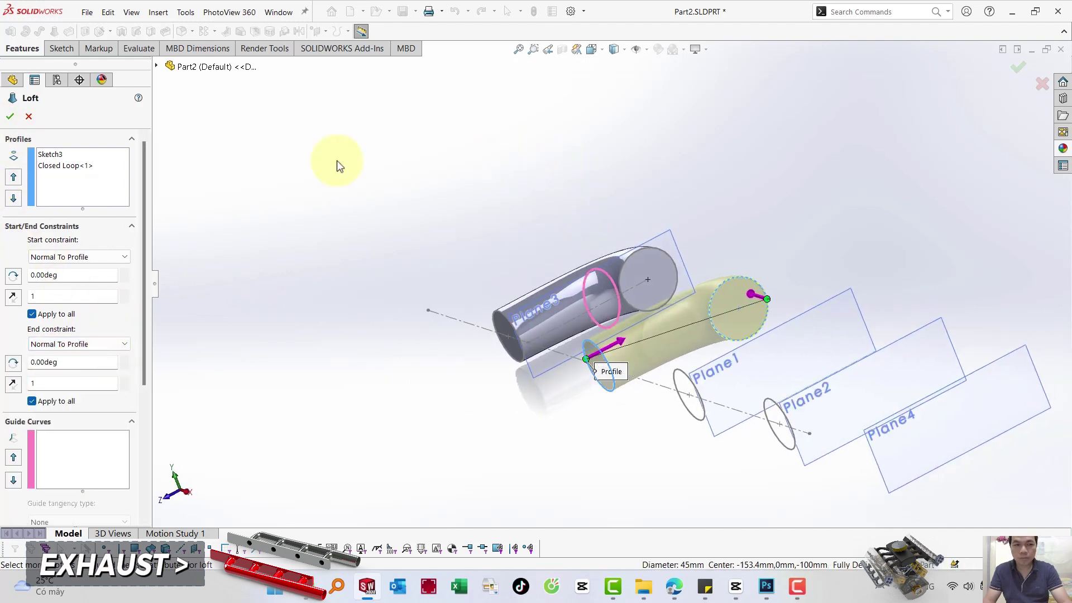
click(10, 117)
Start a new sketch on Plane1 and view it face-on.
scroll(623, 251, up, 3)
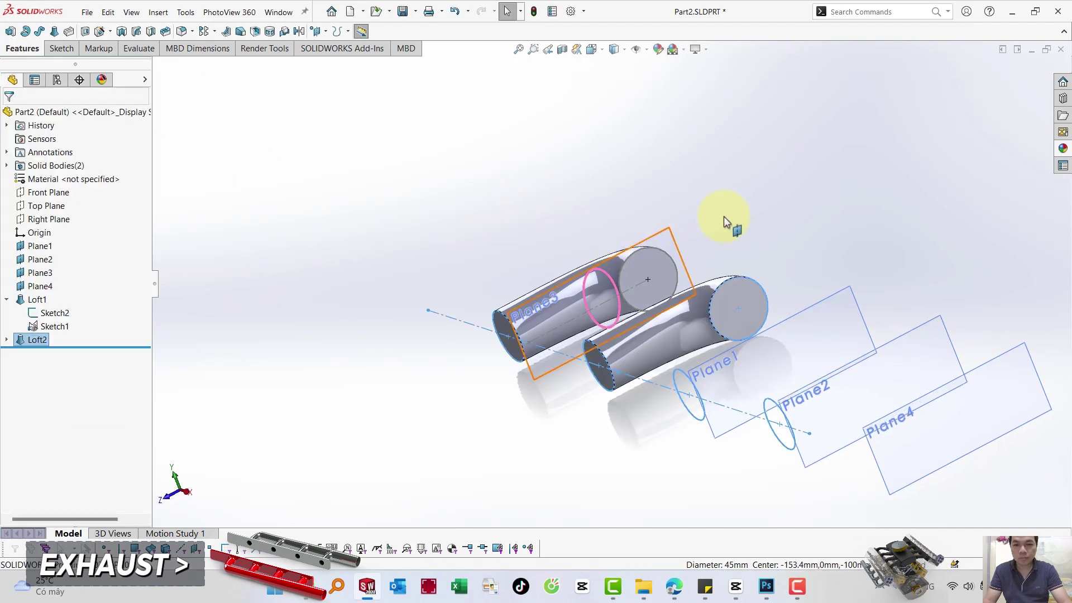
key(ctrl+7)
click(728, 232)
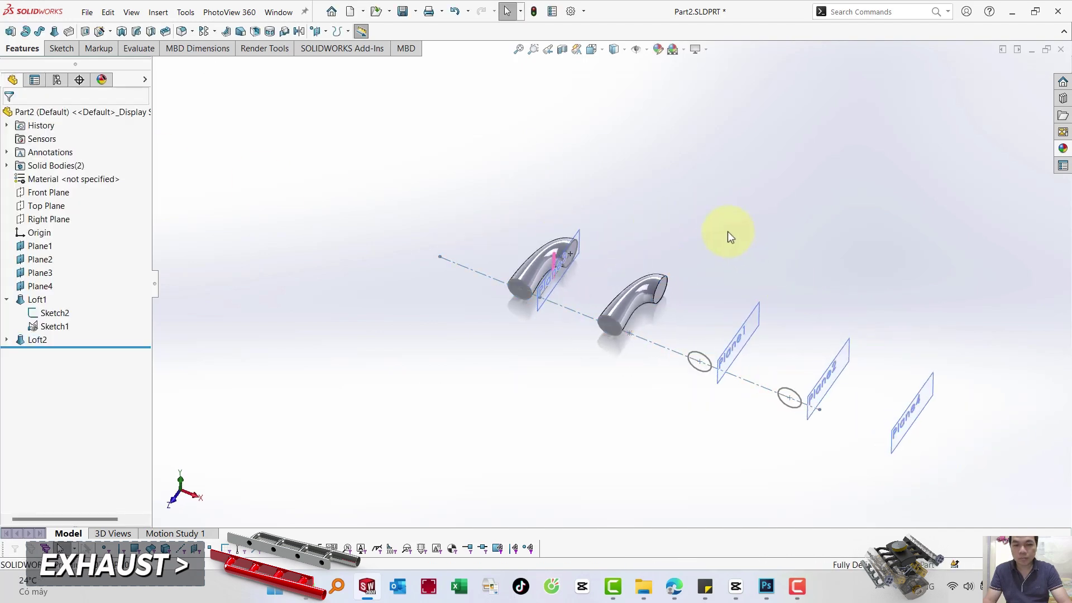
click(751, 326)
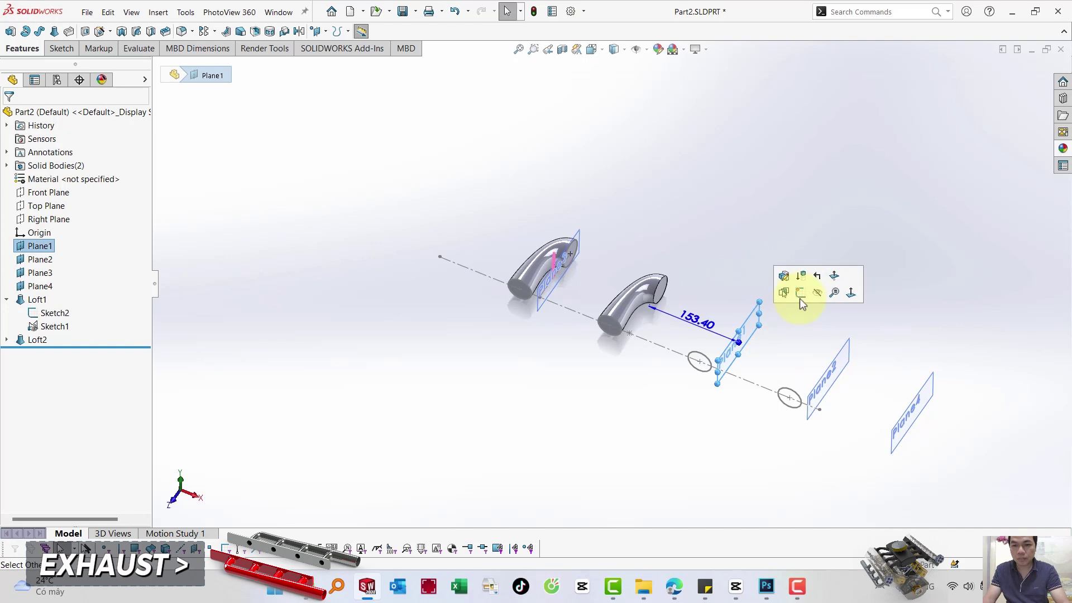
click(806, 292)
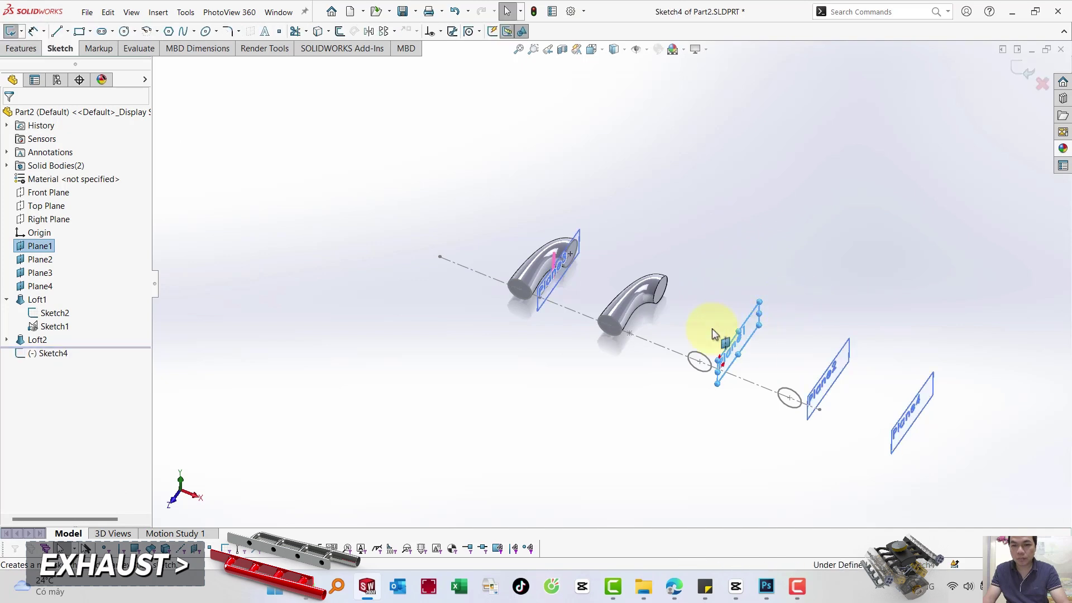
click(30, 249)
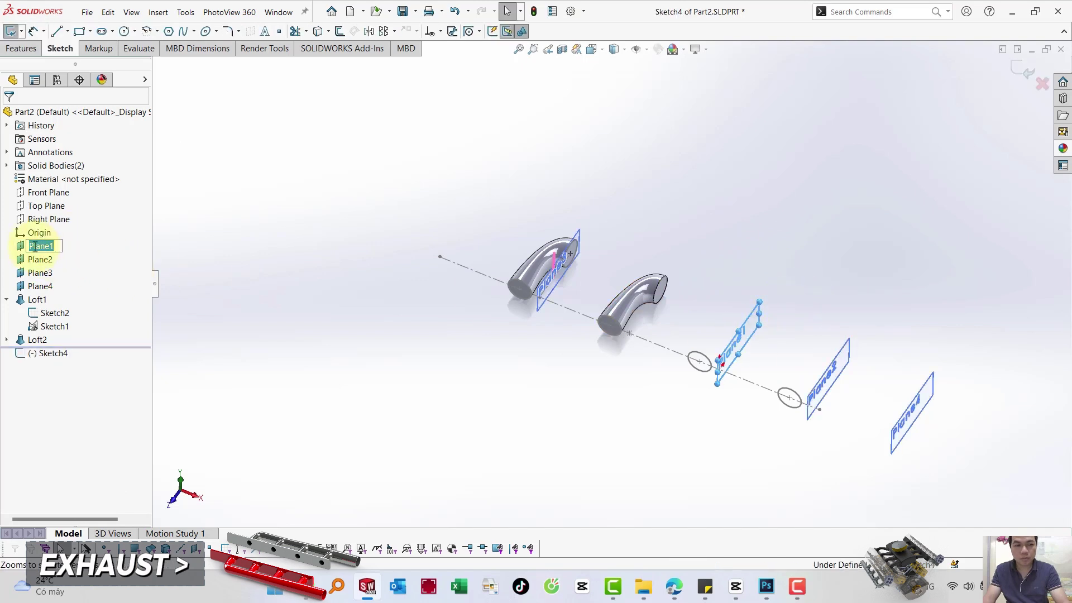
click(87, 229)
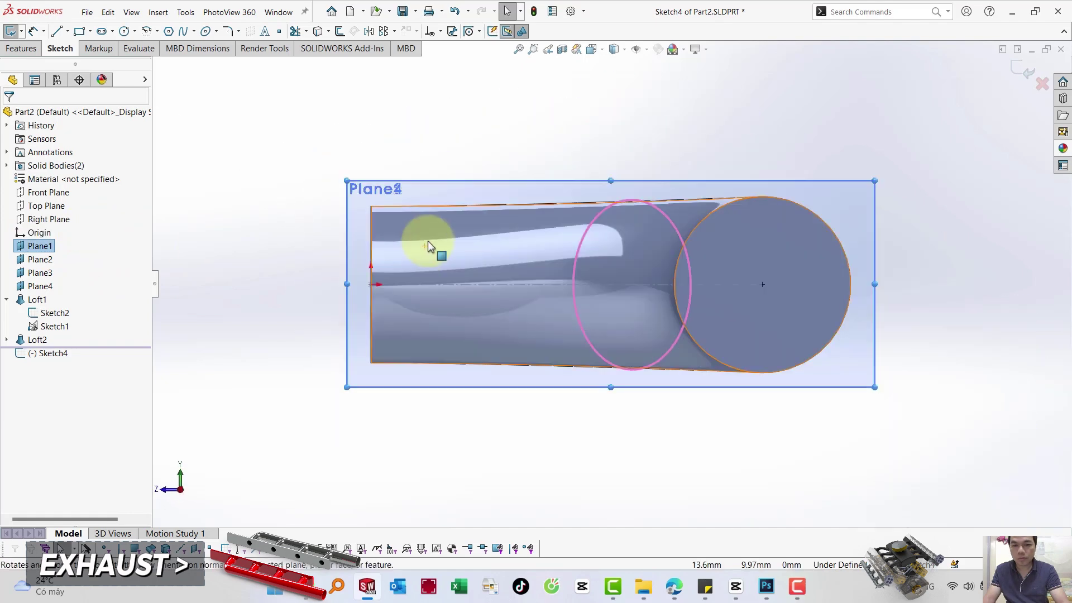
key(z)
key(z)
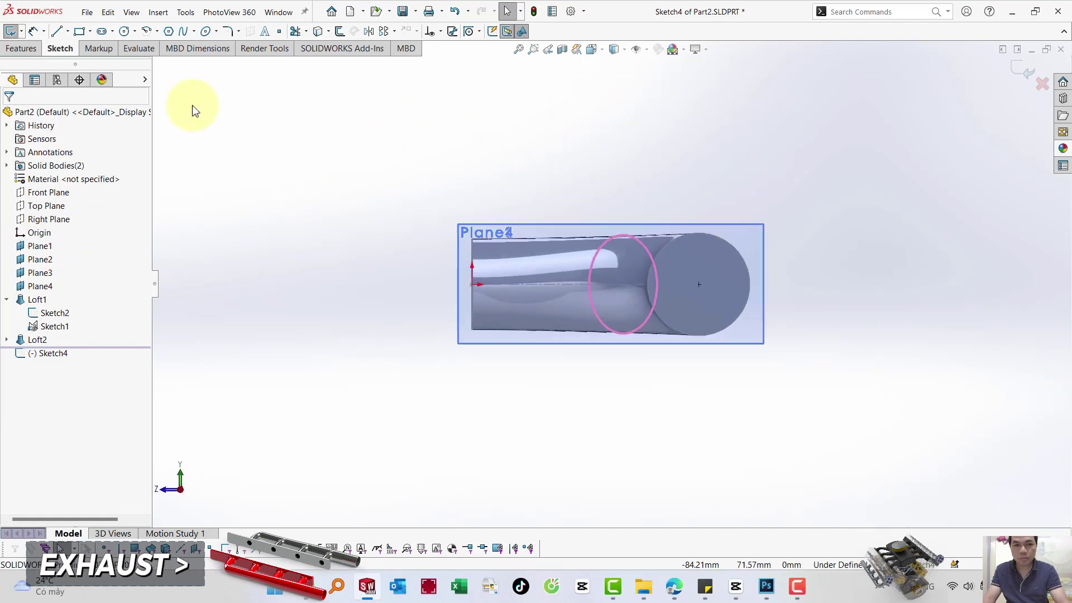
Draw a circle at the pipe-end centre, dimension it to Ø55 mm, and close Sketch4.
click(698, 285)
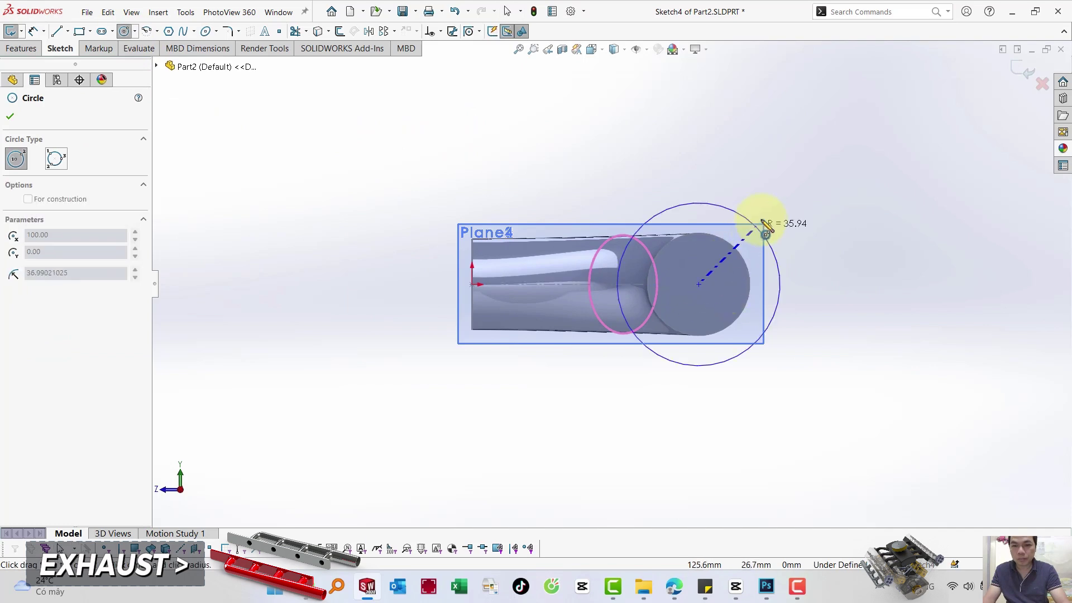
click(757, 220)
click(33, 30)
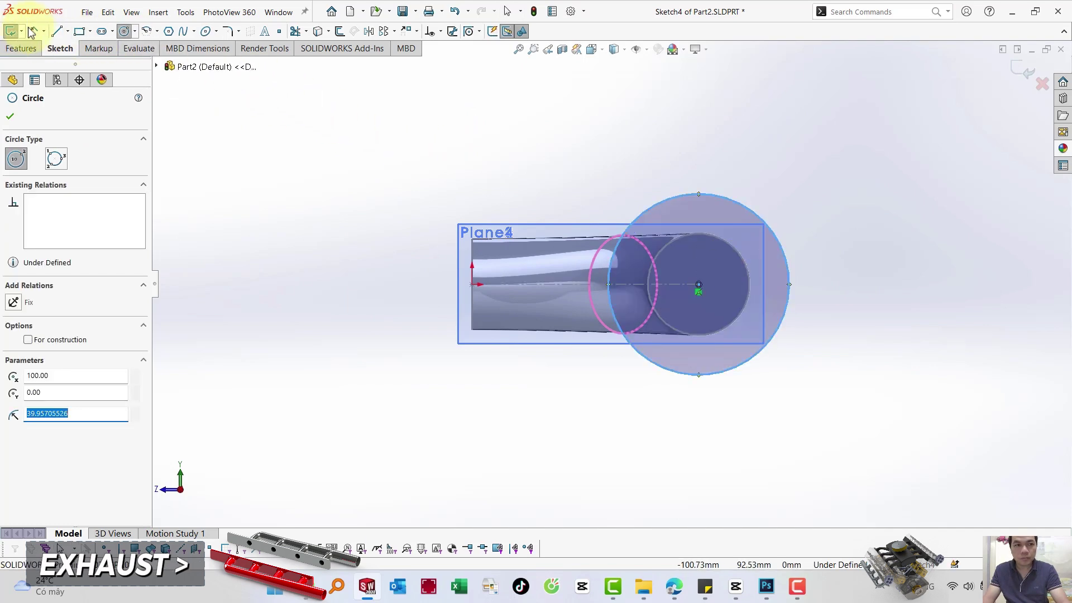
click(755, 219)
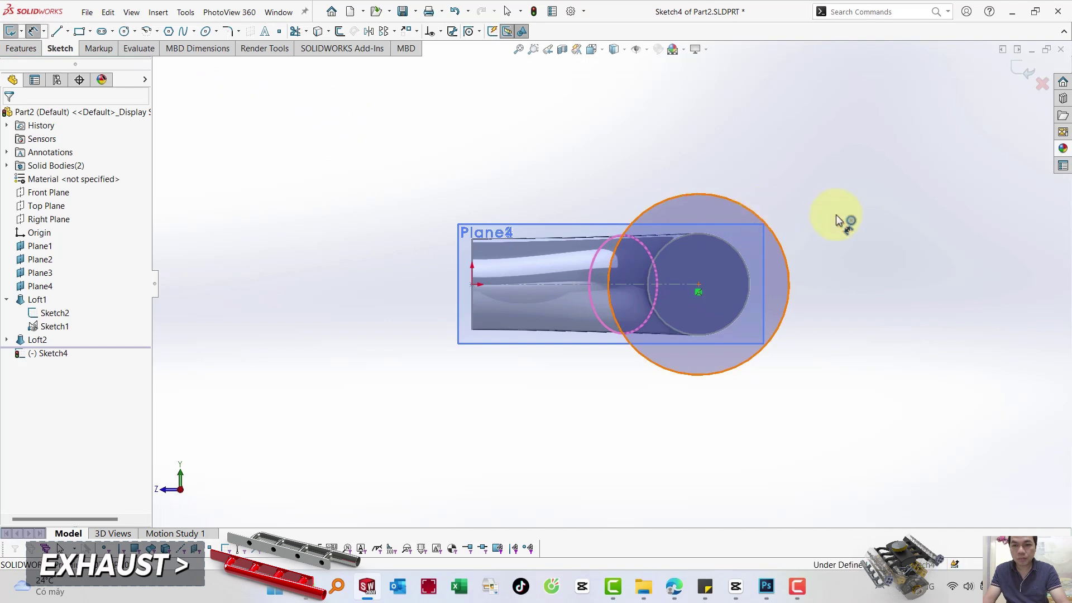
right_drag(843, 220, 870, 285)
click(866, 281)
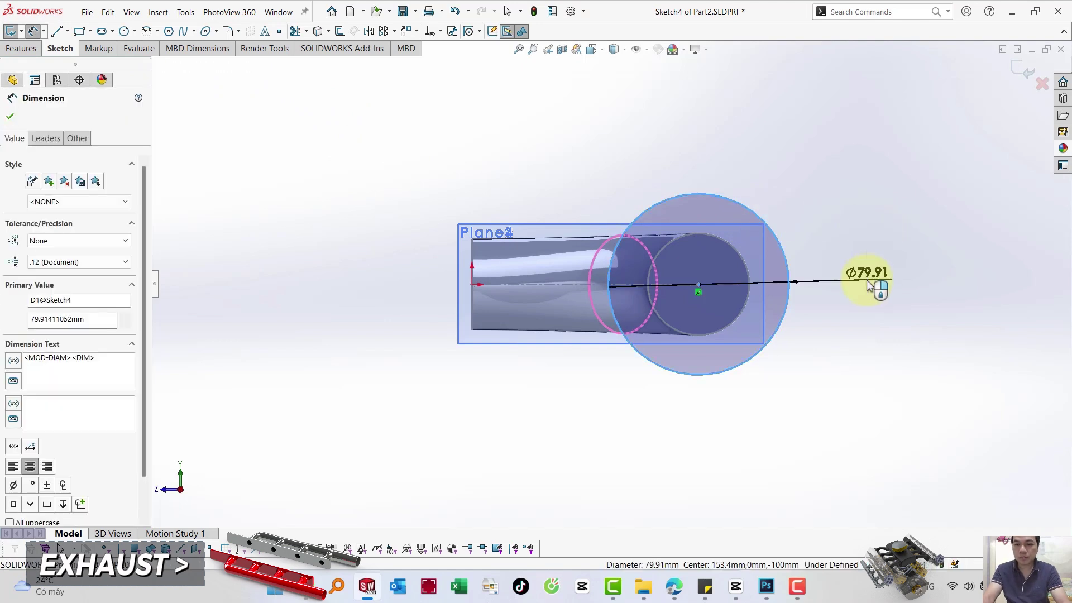
text(55)
key(Escape)
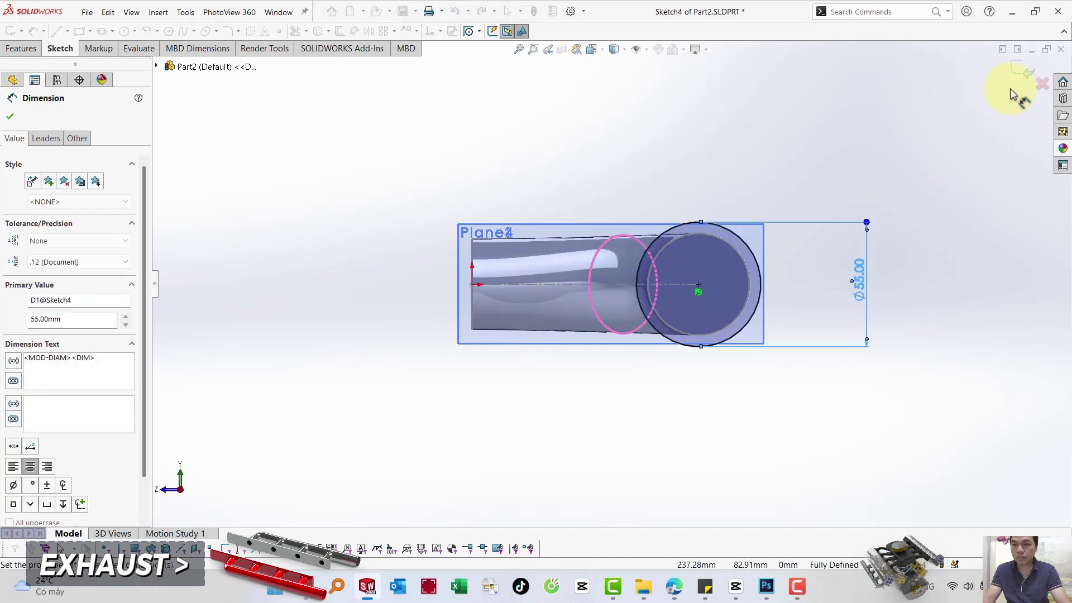
key(Escape)
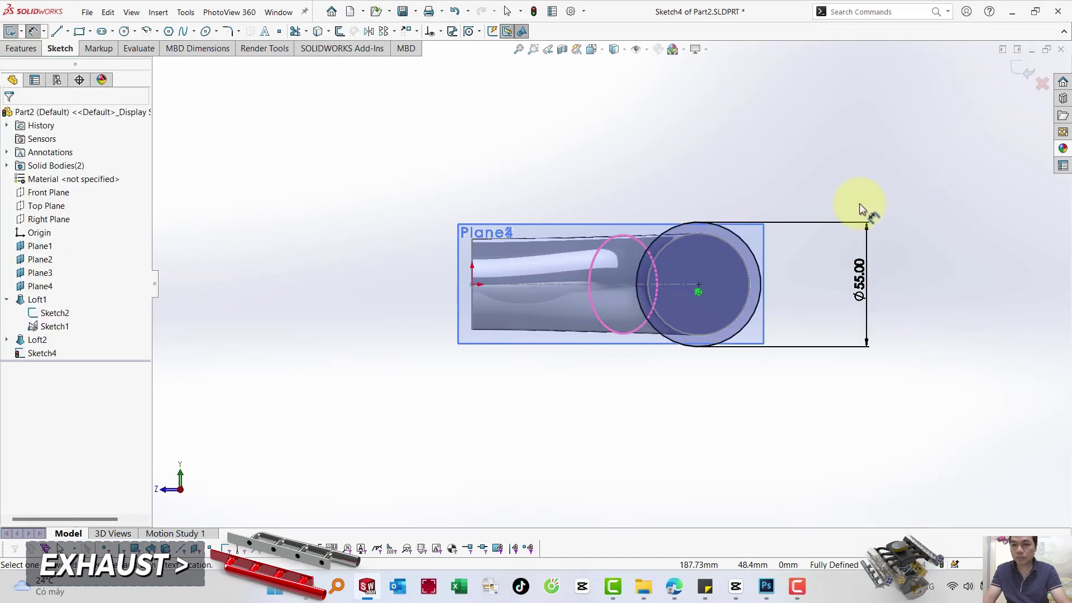
key(f)
key(ctrl+7)
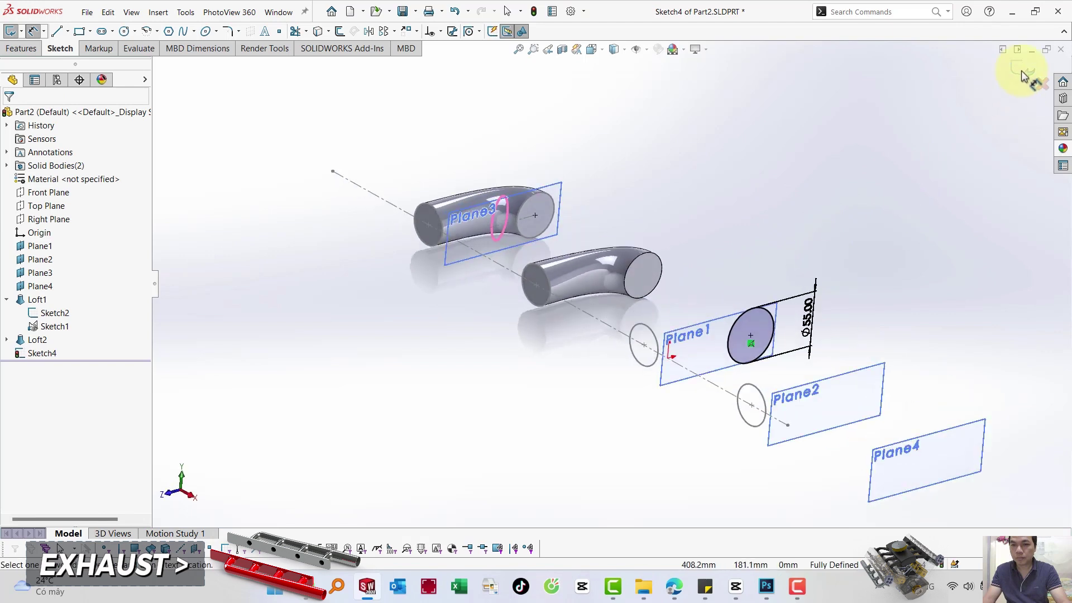
key(ctrl+b)
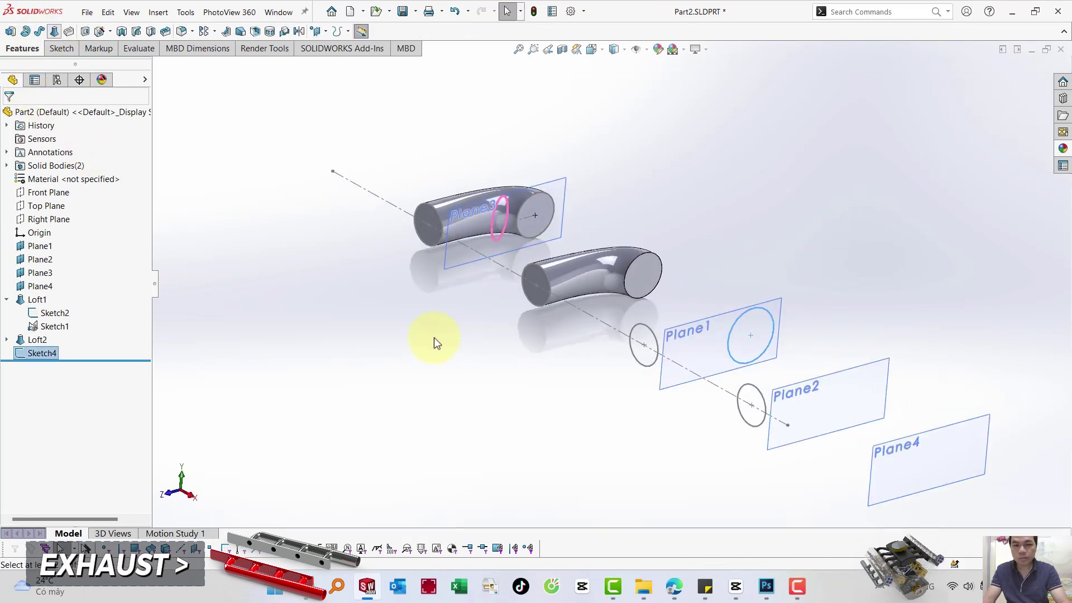
Loft from Sketch4 to the other circle, aligning connector points to avoid twisting.
key(l)
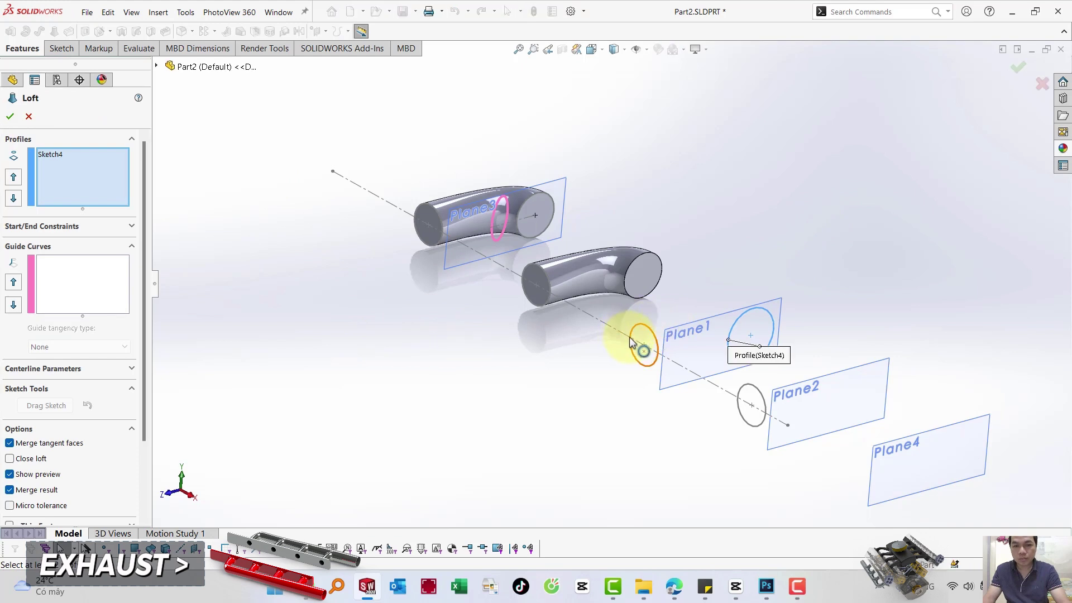
right_click(629, 336)
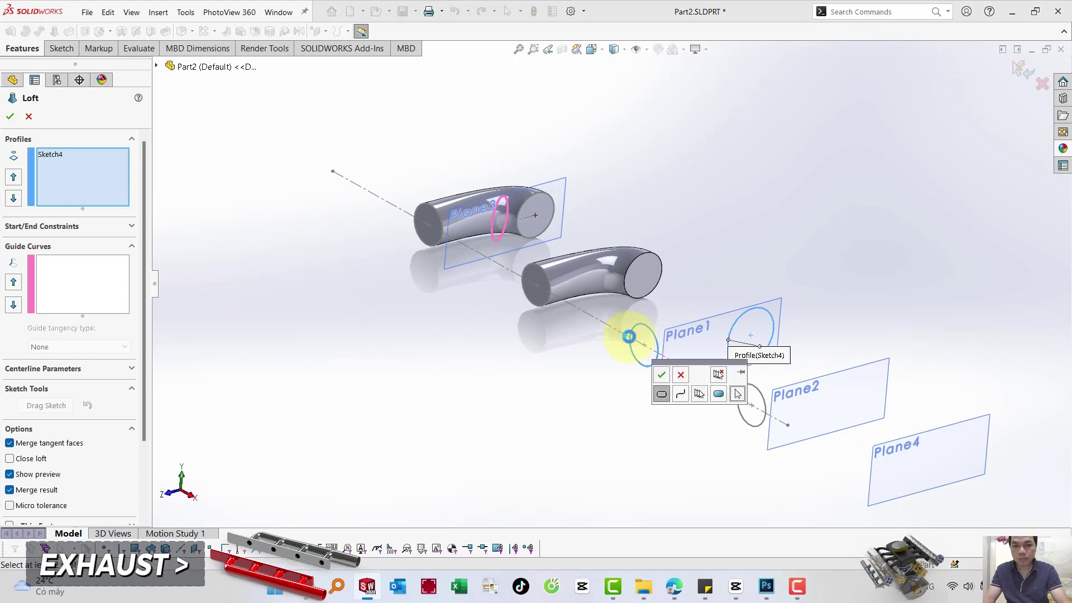
click(635, 356)
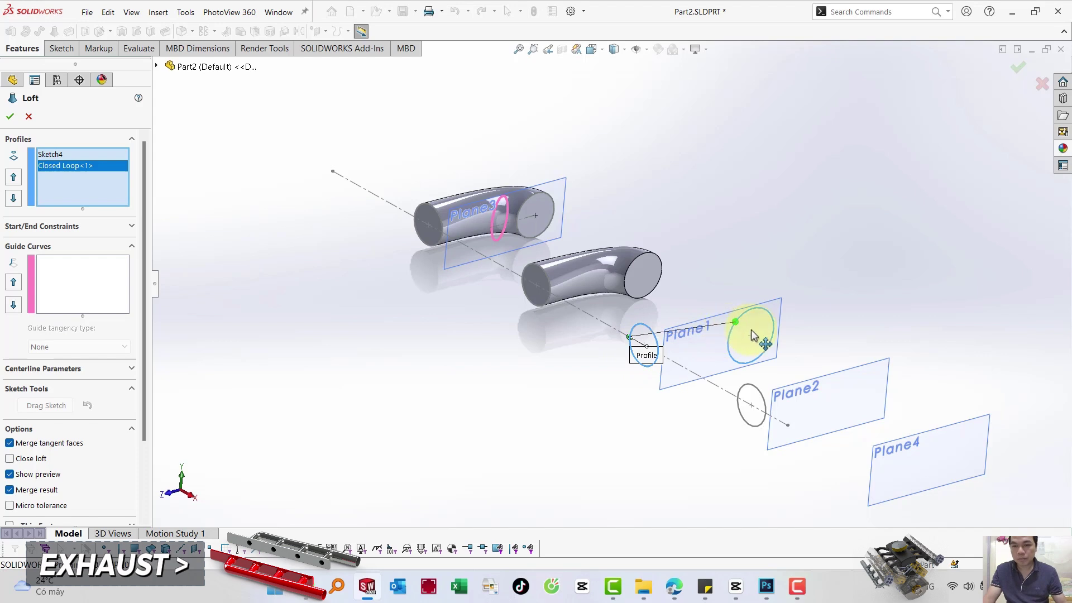
drag(730, 333, 773, 331)
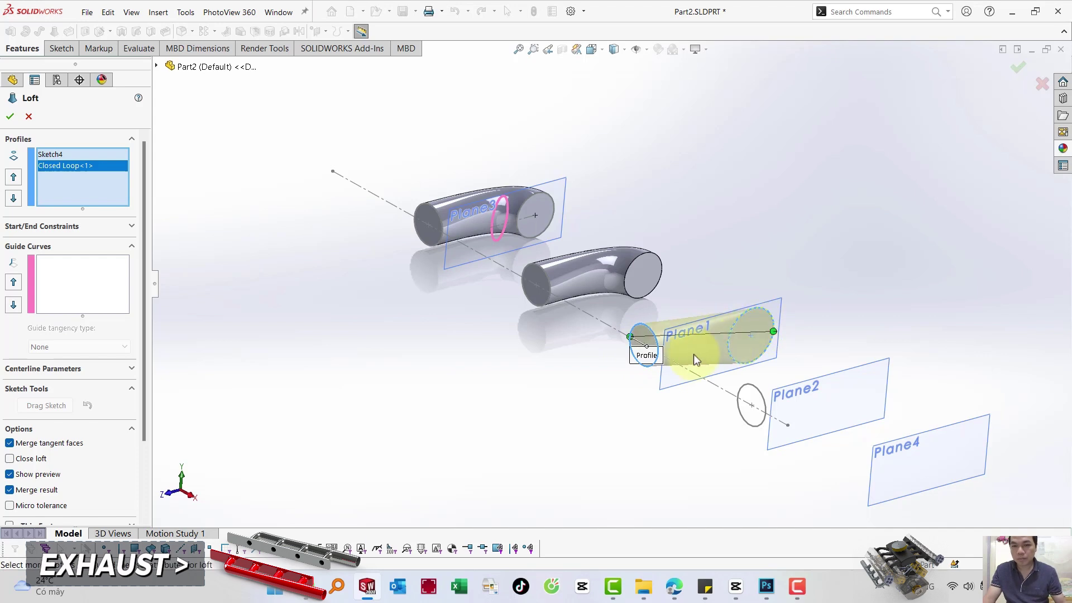
Make both loft ends Normal To Profile and create Loft3.
click(110, 229)
click(90, 256)
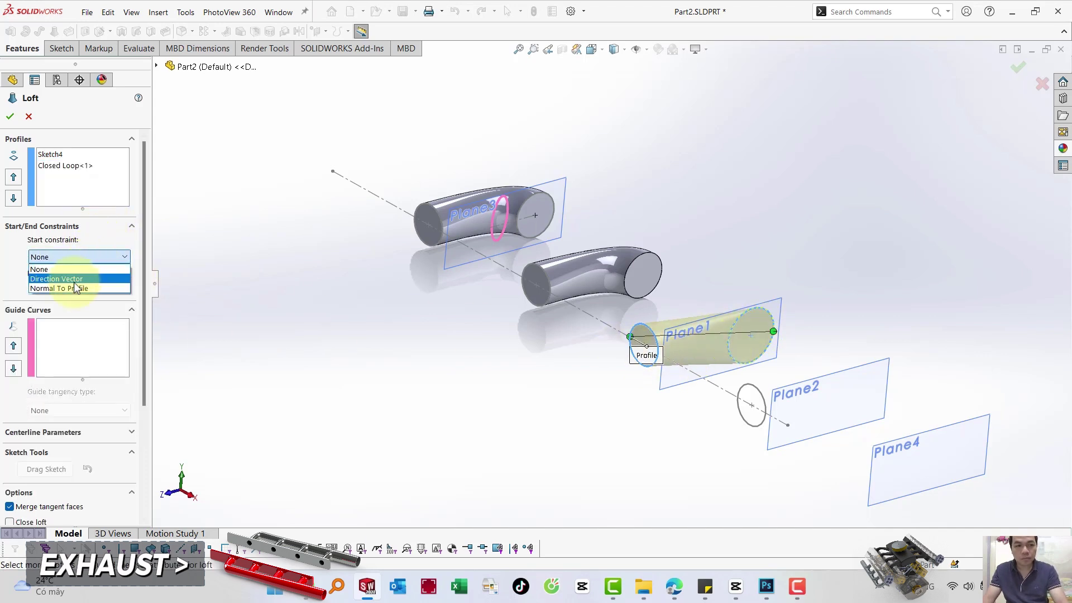
click(76, 288)
click(67, 343)
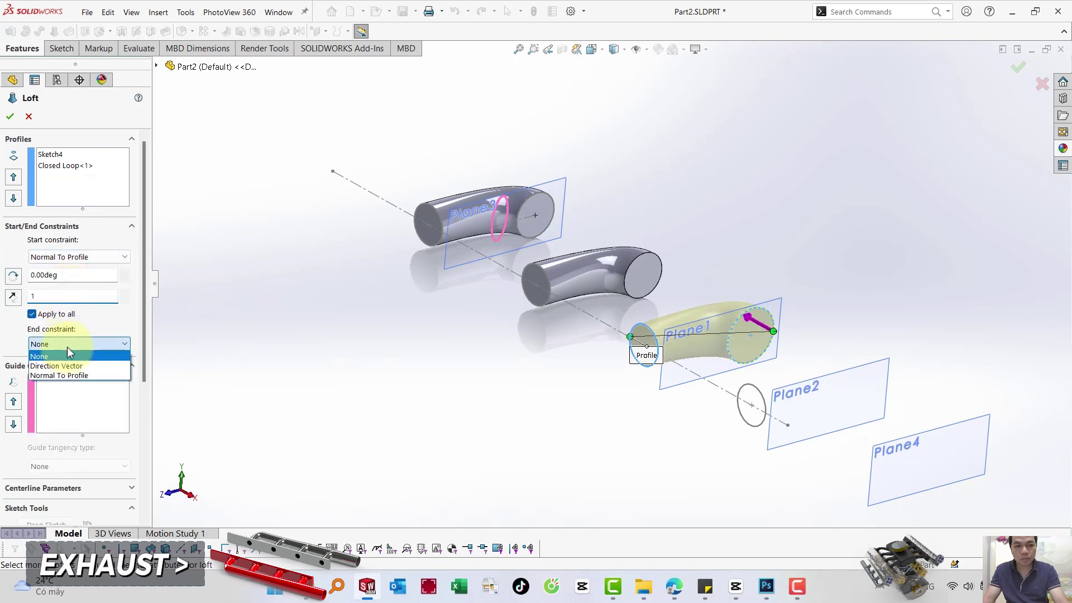
click(63, 375)
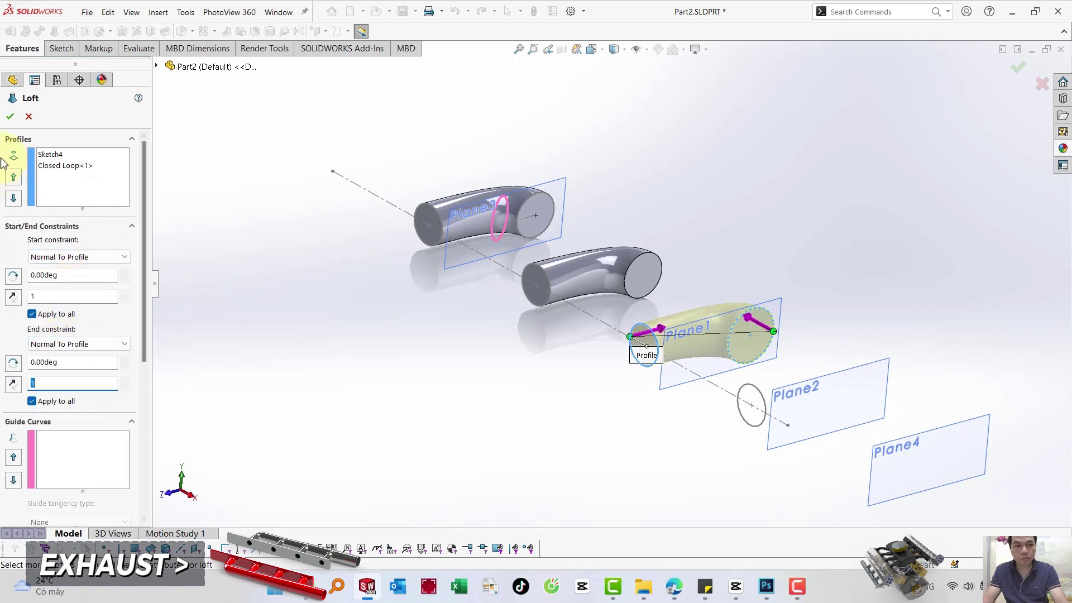
click(10, 117)
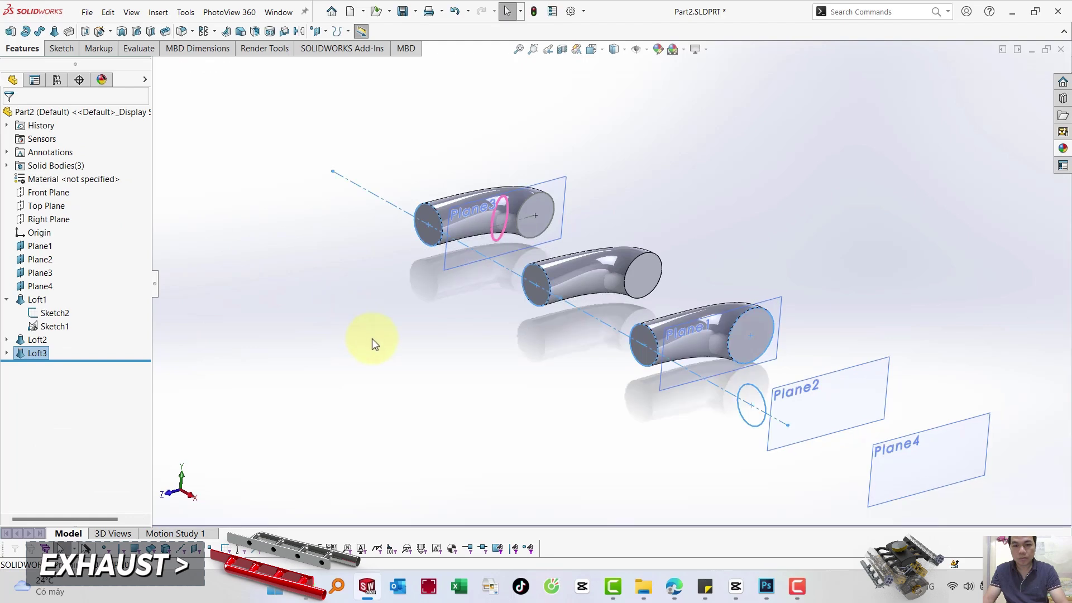
Start a new sketch on Plane2, viewed face-on.
click(858, 385)
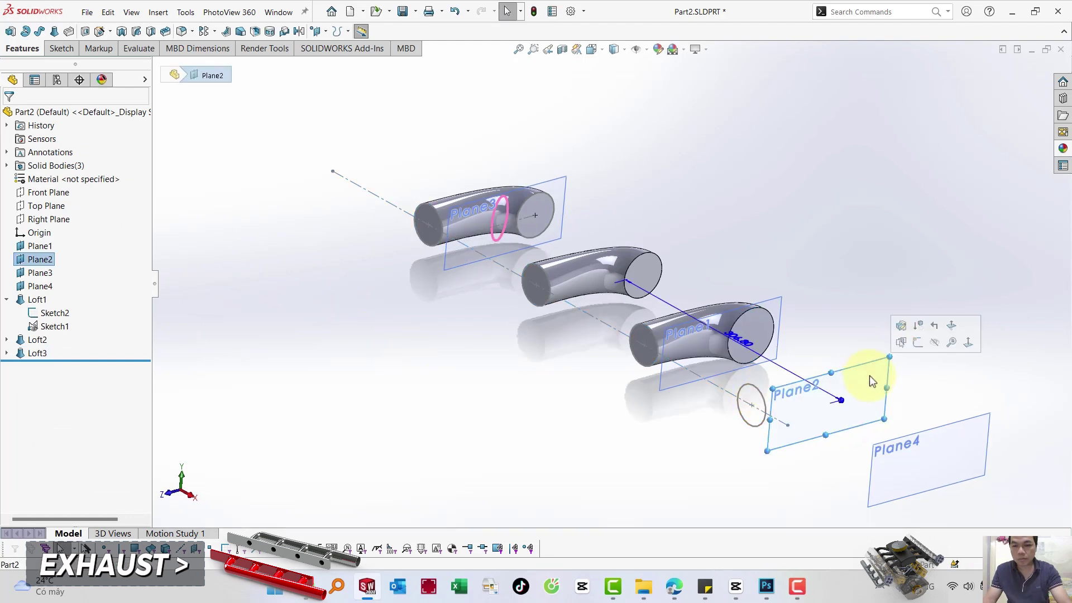
click(969, 340)
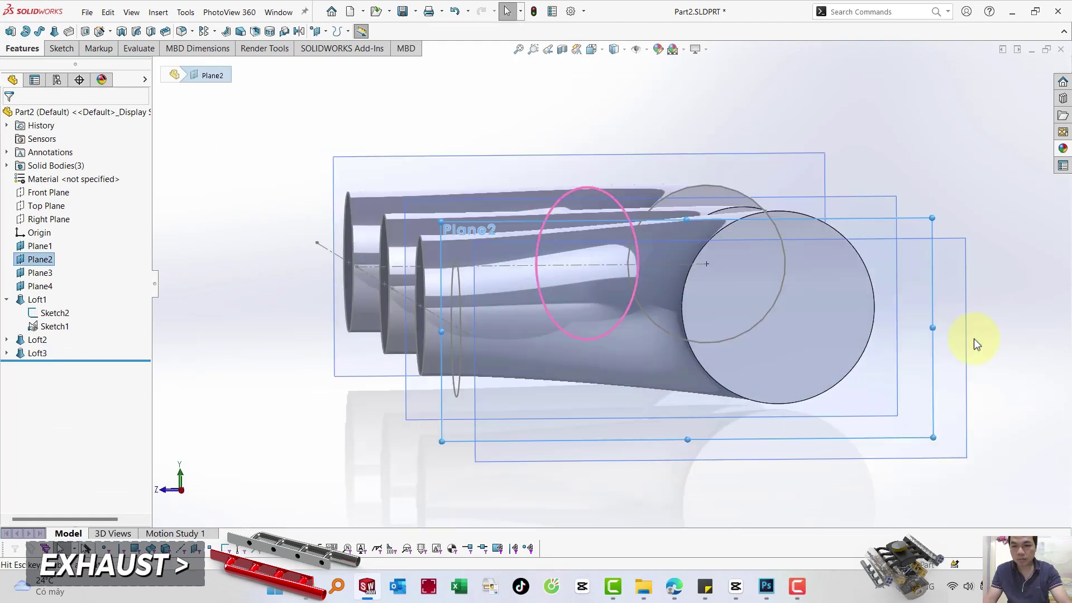
click(35, 258)
click(32, 242)
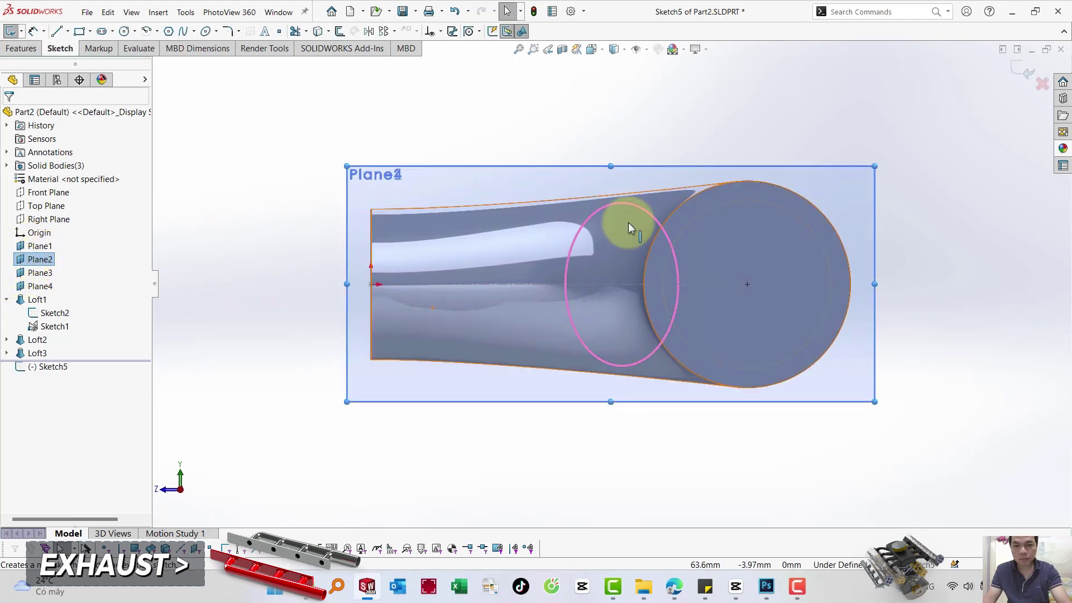
Draw a circle centred on the runner axis, dimension it to Ø60 mm, and exit Sketch5.
click(124, 31)
click(747, 285)
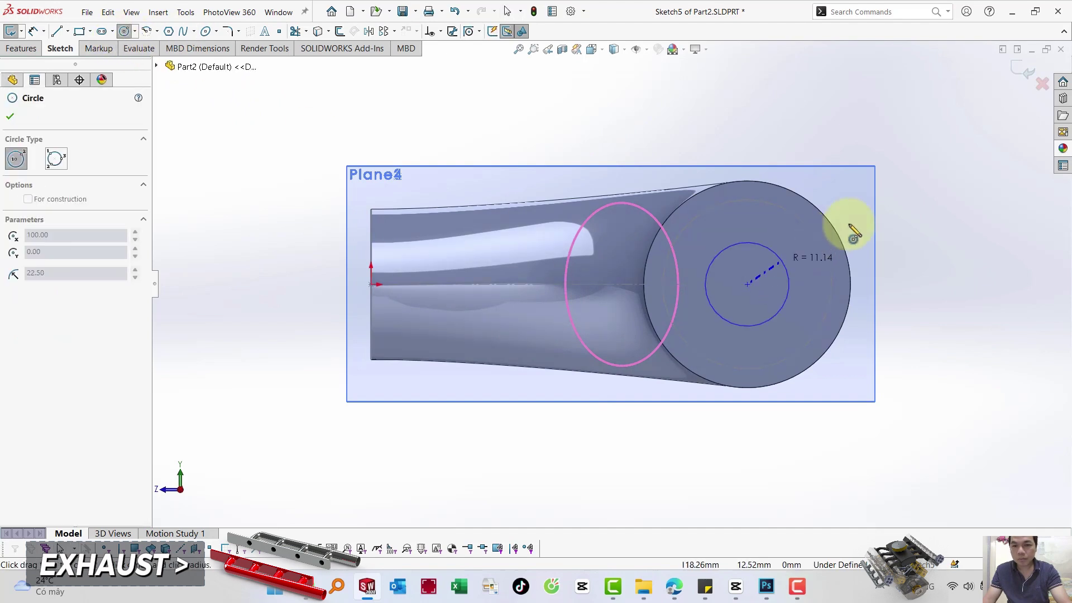
key(Escape)
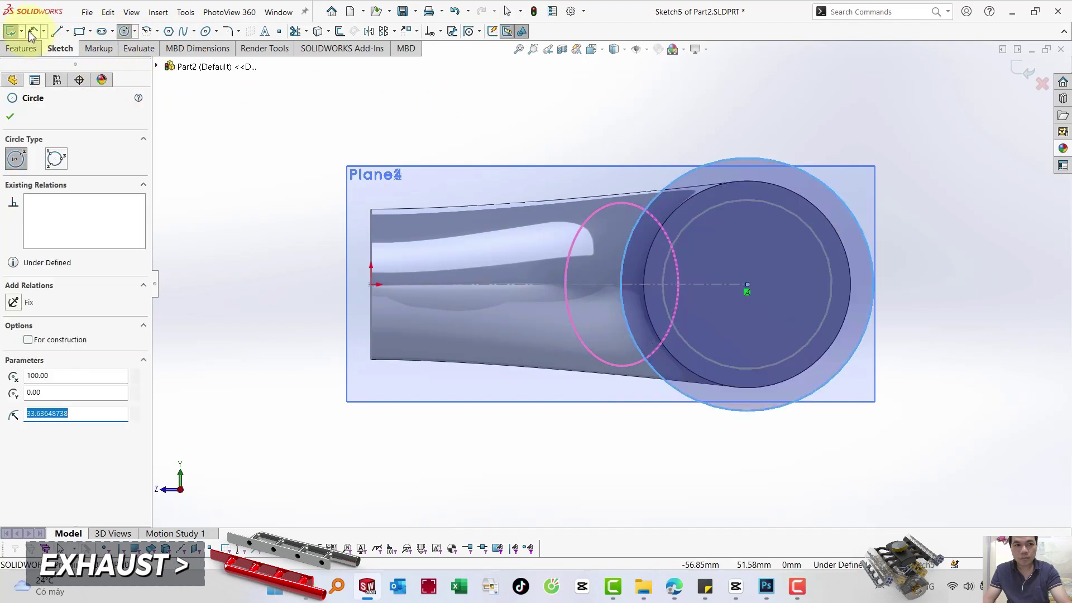
click(870, 234)
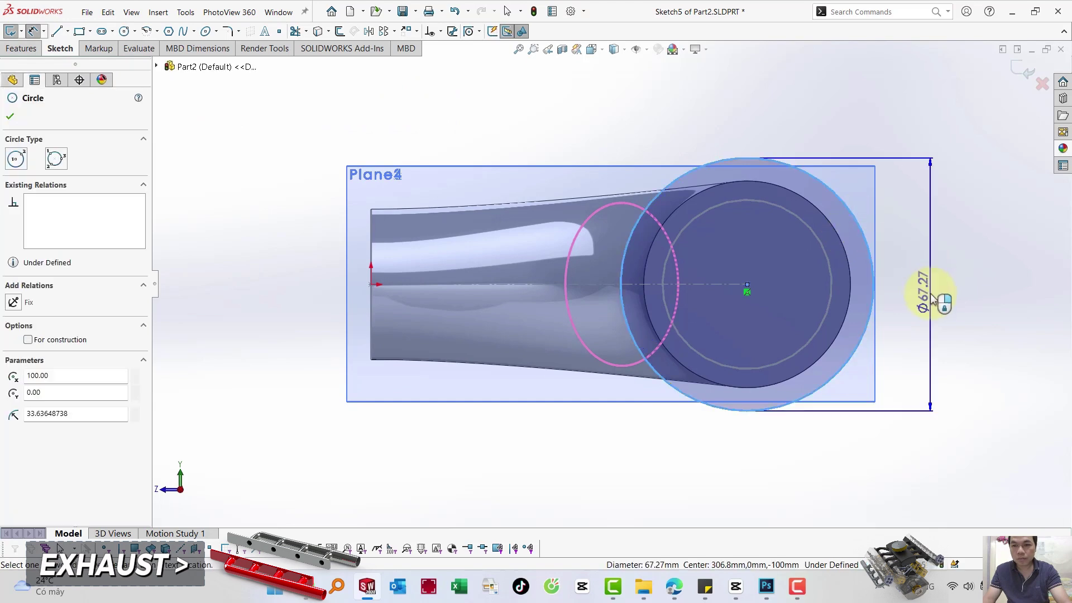
click(933, 299)
text(60)
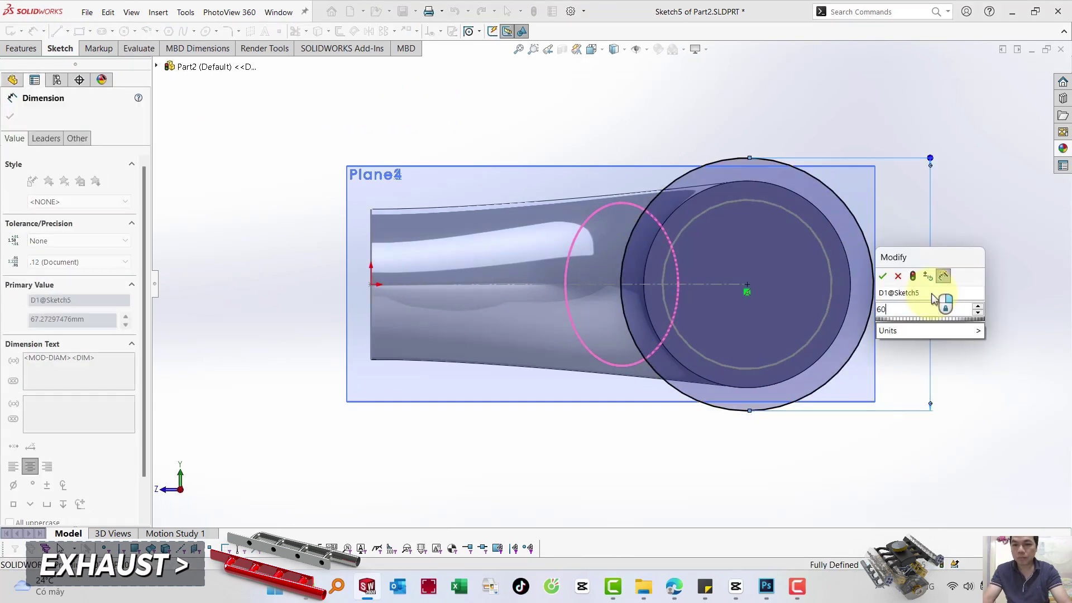
key(Return)
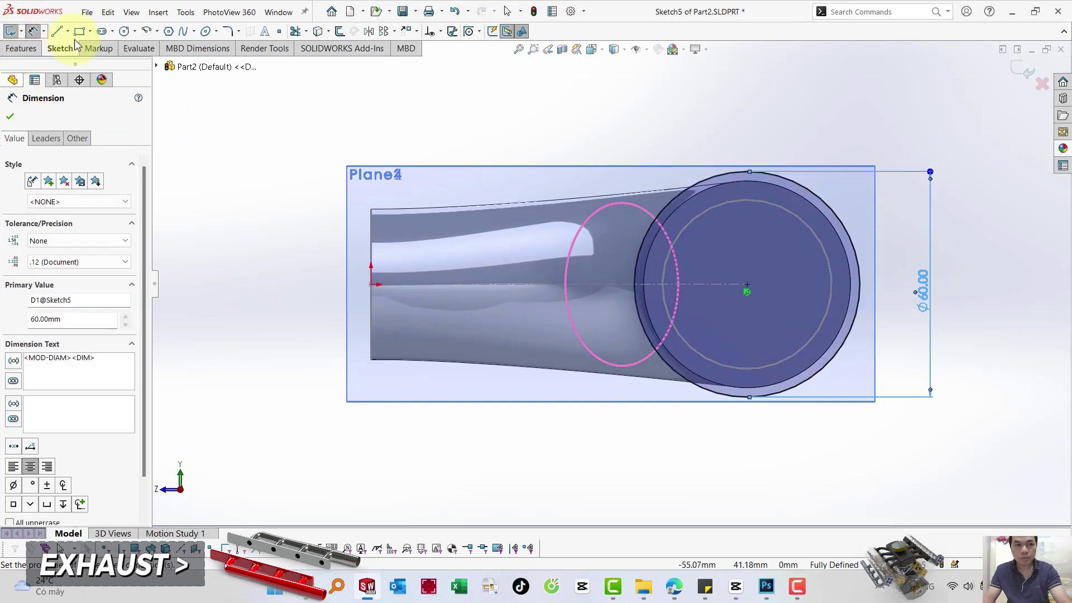
click(7, 31)
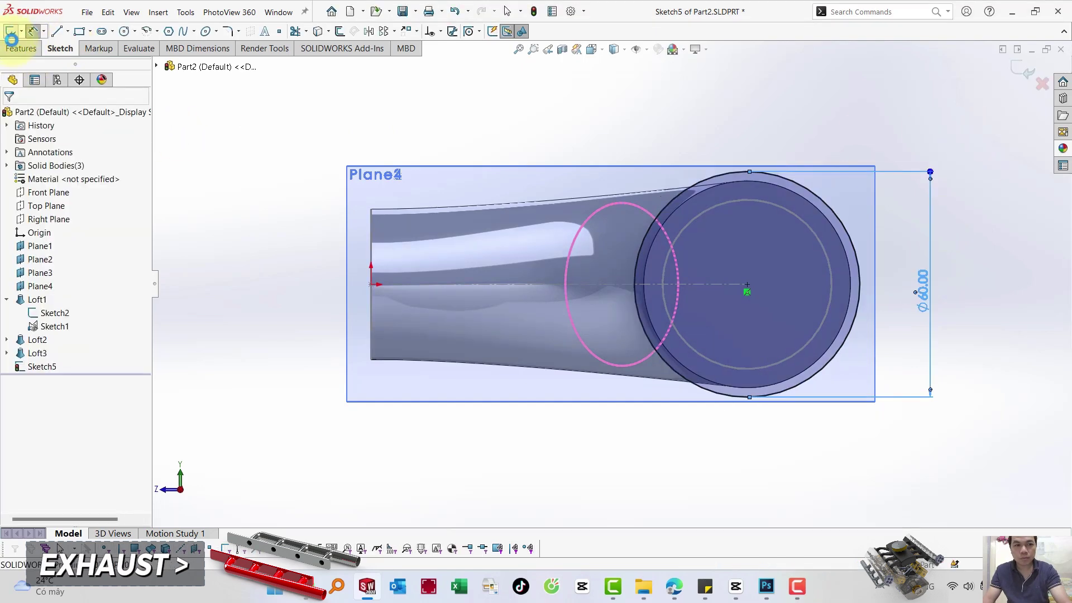
click(10, 32)
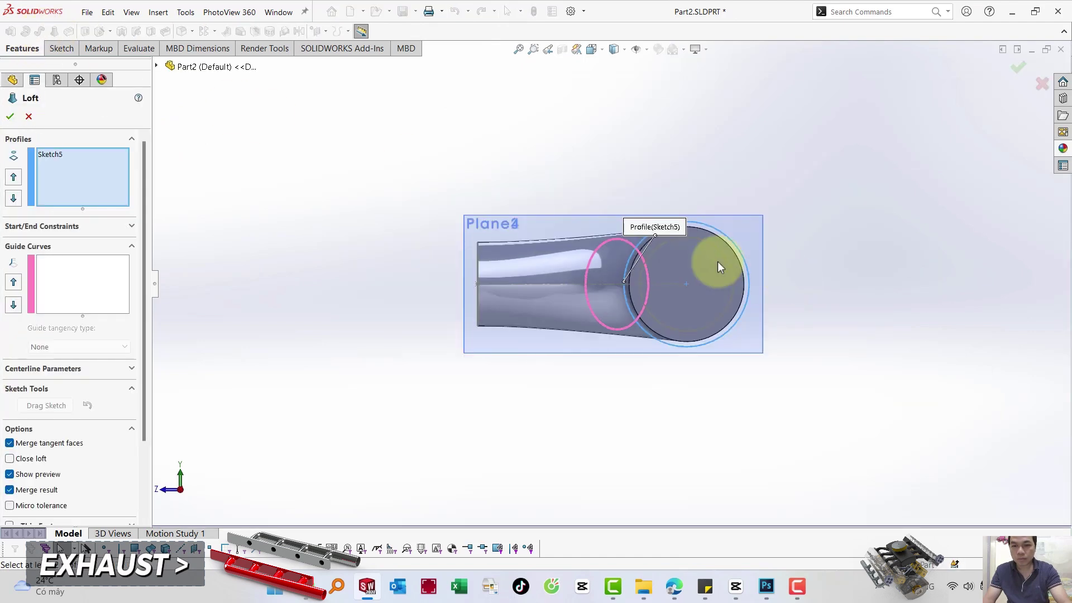
Add the small circle as the loft's second profile and align the connectors.
middle_drag(717, 261, 771, 356)
scroll(781, 377, up, 4)
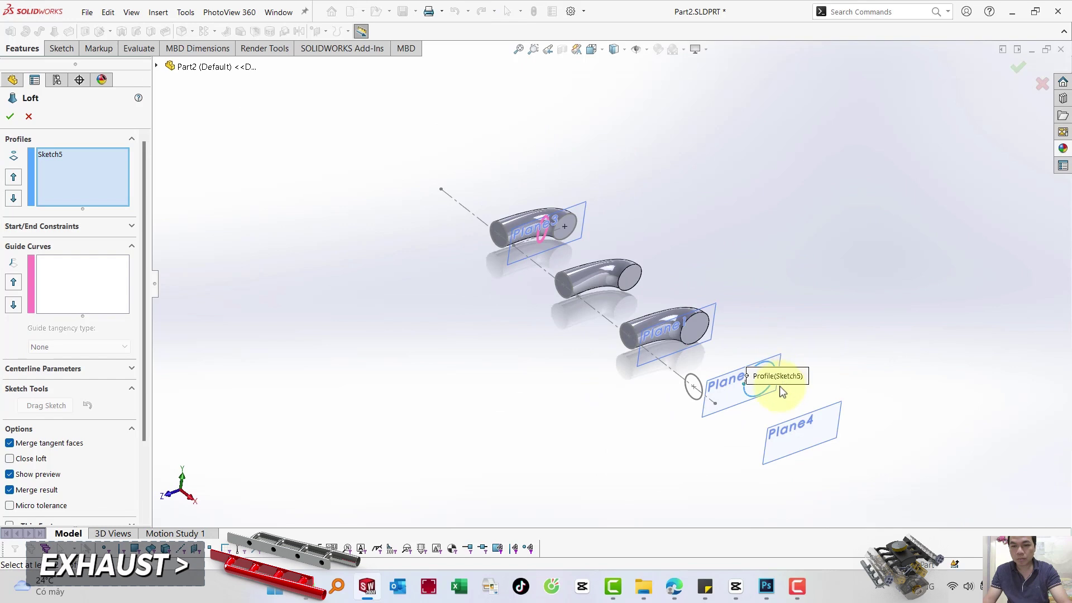
scroll(667, 373, down, 2)
click(582, 354)
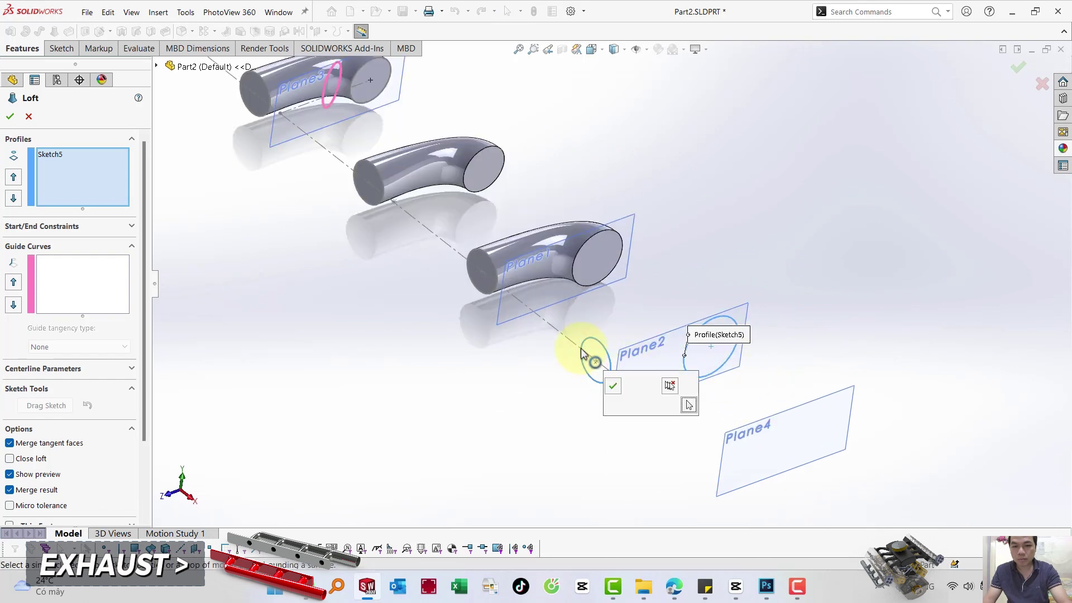
right_click(582, 352)
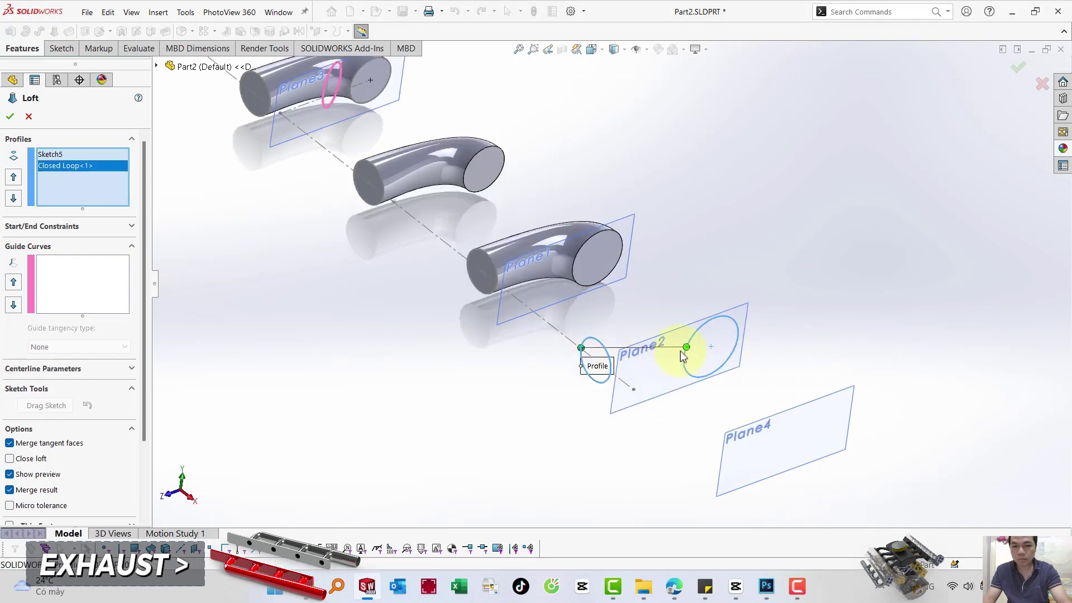
drag(687, 348, 737, 340)
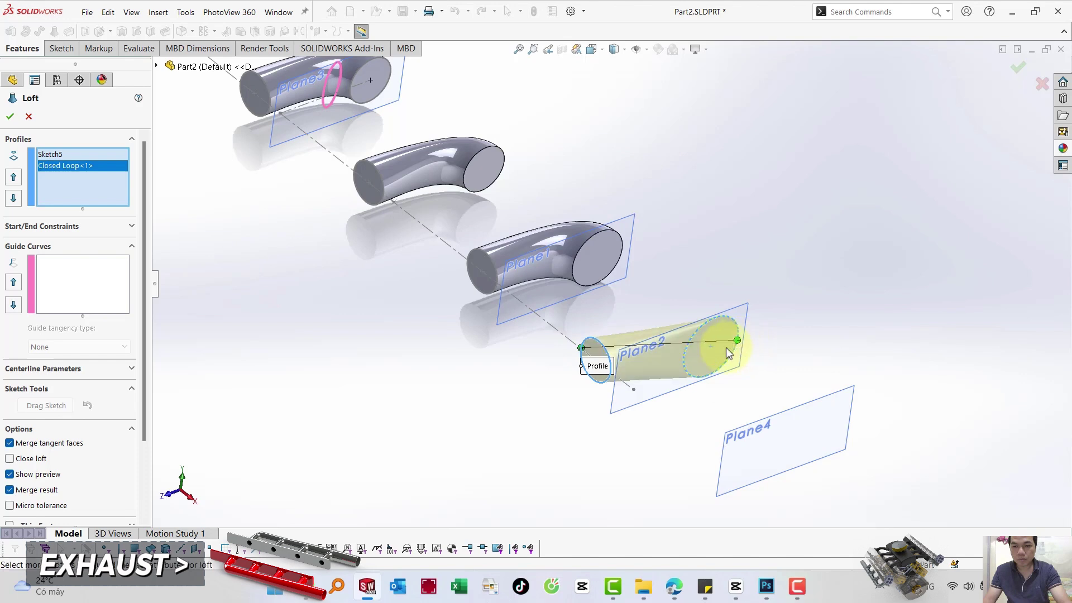
Set start and end constraints to Normal To Profile and create Loft4.
click(69, 225)
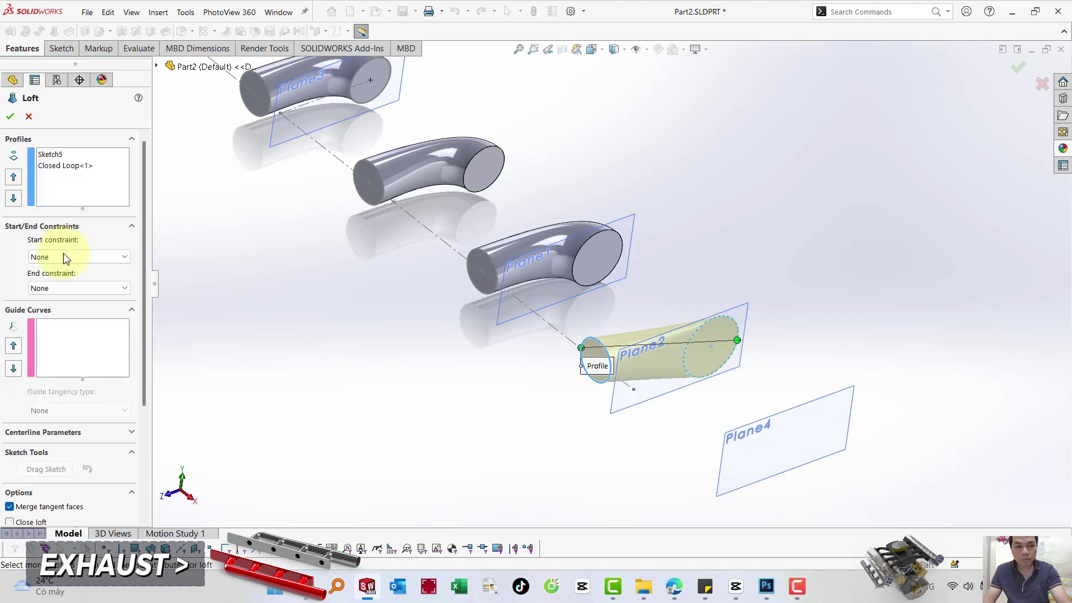
click(62, 256)
click(56, 280)
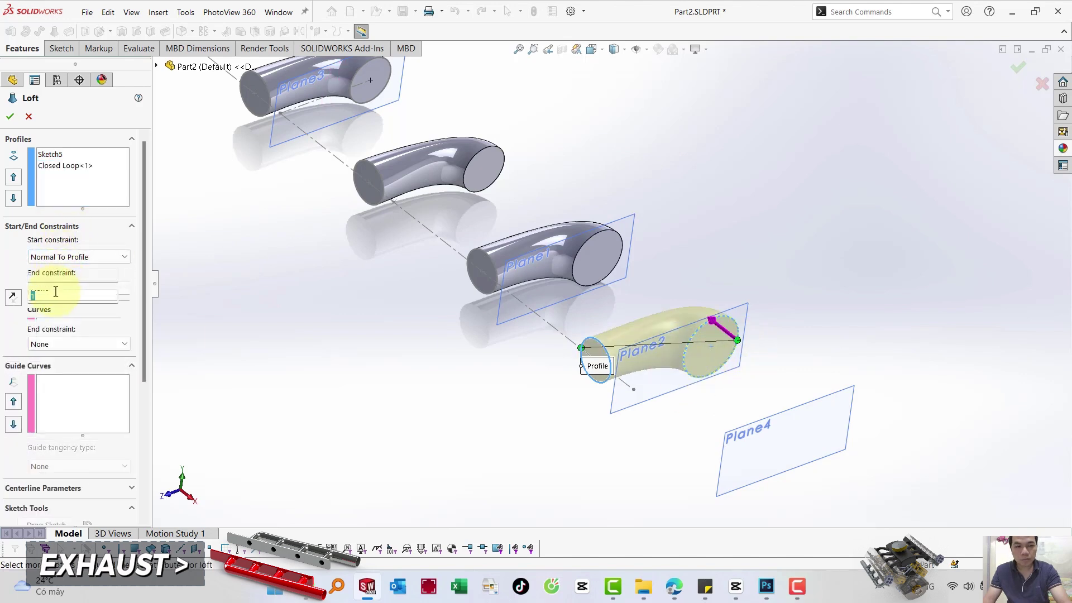
click(55, 297)
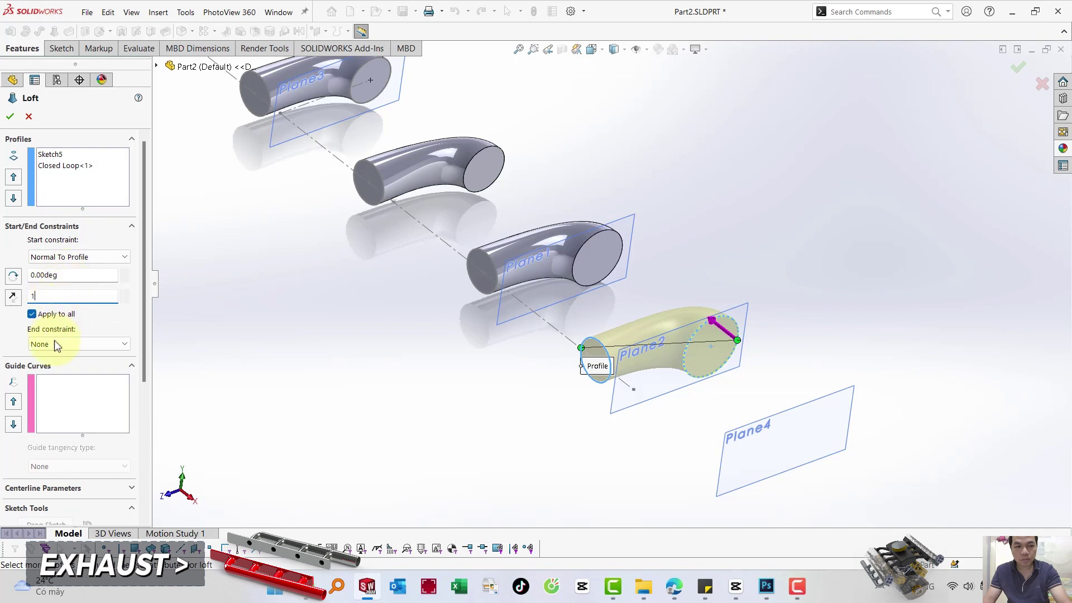
click(54, 343)
click(55, 369)
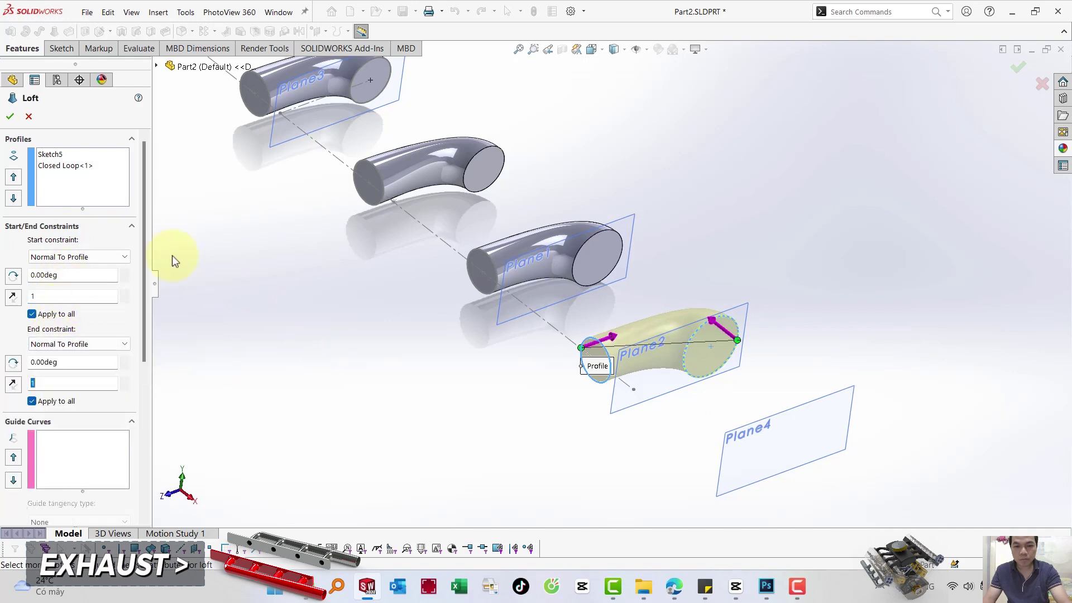
click(11, 118)
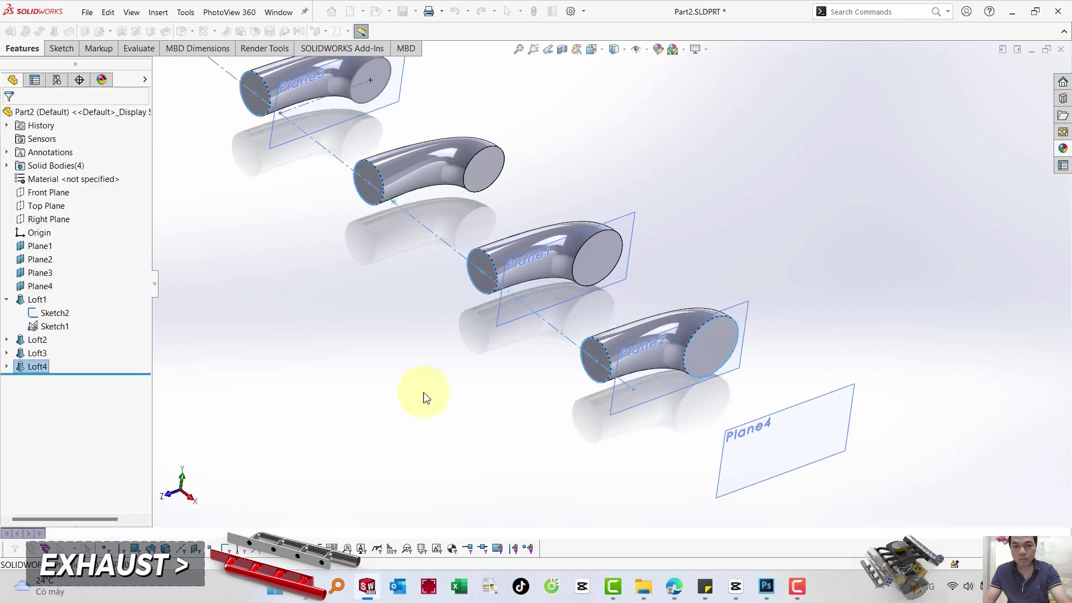
click(764, 427)
Create Sketch6 on Plane4 by converting the runner's 60 mm circular end edge.
click(814, 396)
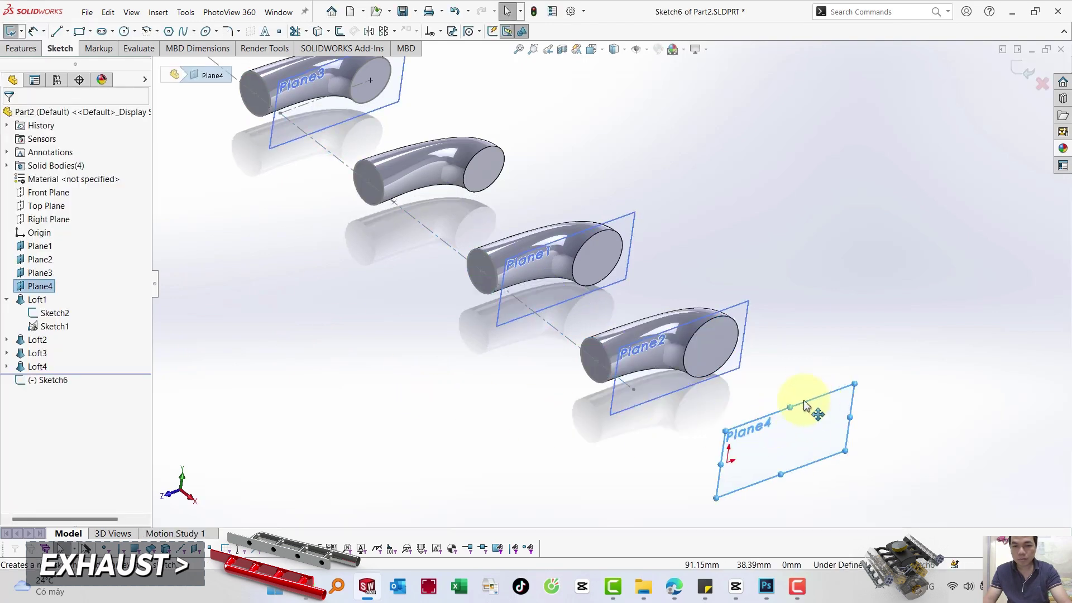
click(34, 286)
click(82, 270)
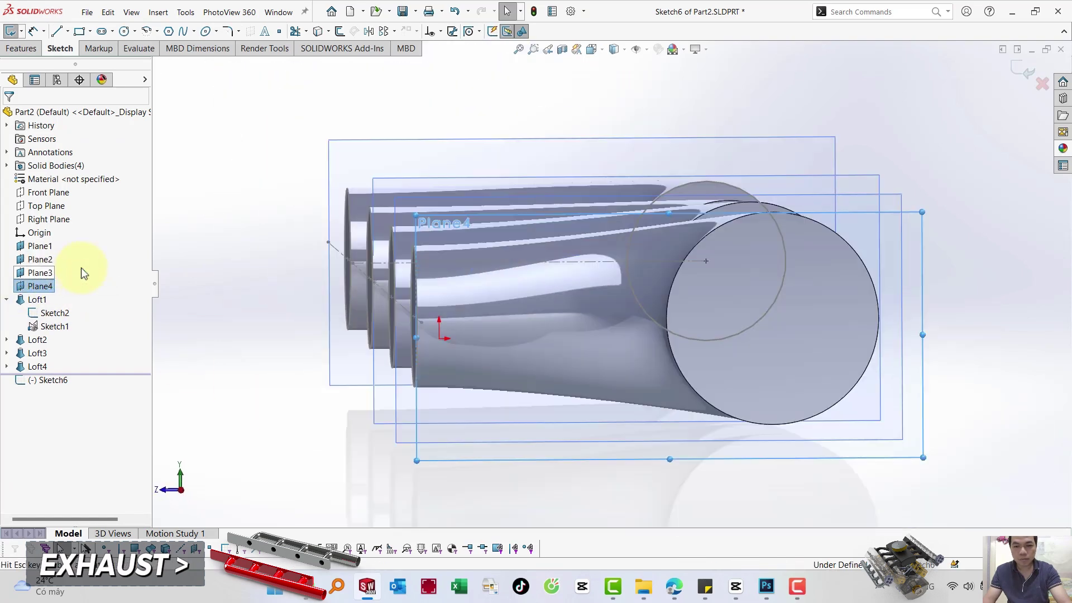
click(636, 323)
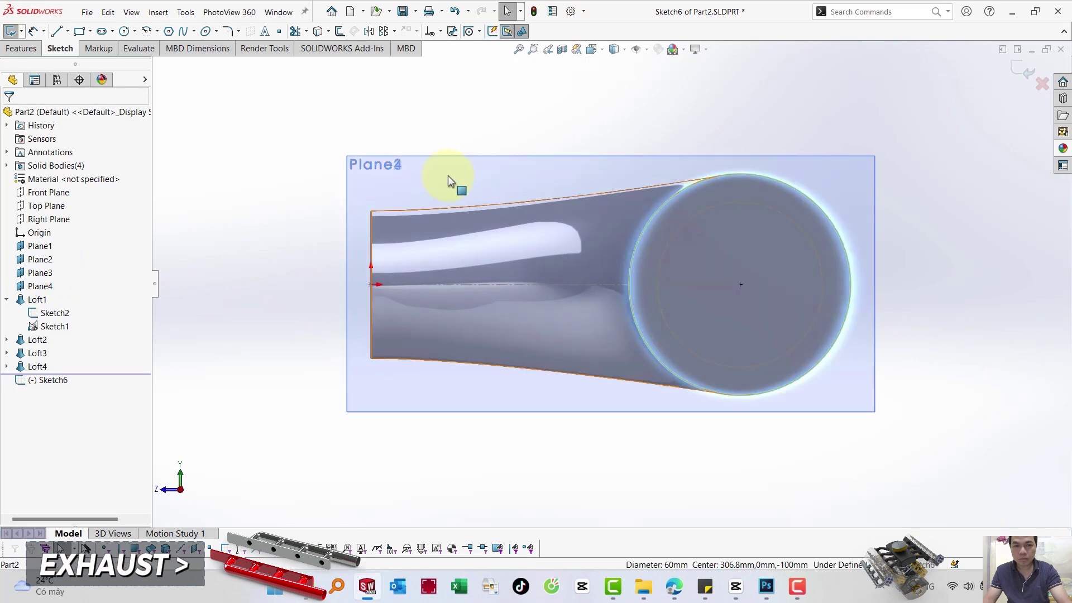
click(317, 31)
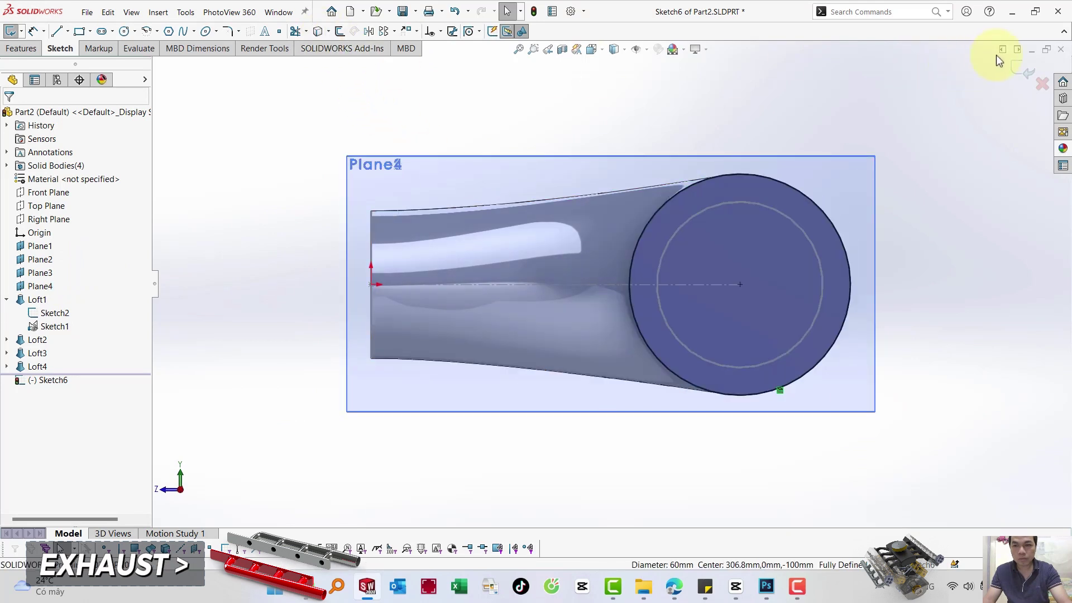
click(1023, 67)
click(785, 265)
Return to an isometric view of all four lofts and clear the selection.
key(ctrl+7)
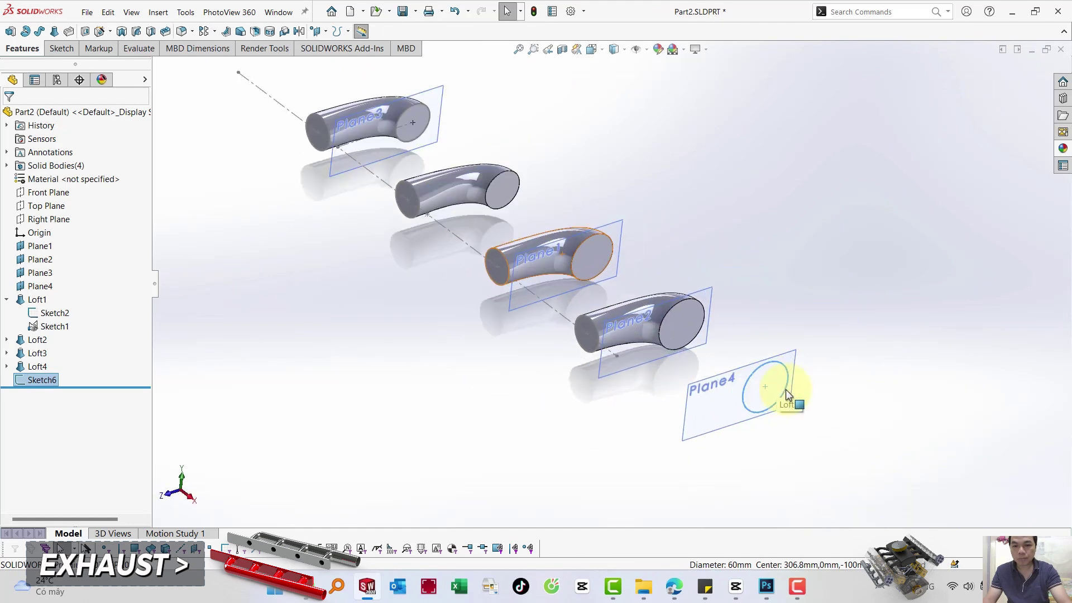
scroll(784, 394, down, 1)
scroll(785, 394, down, 1)
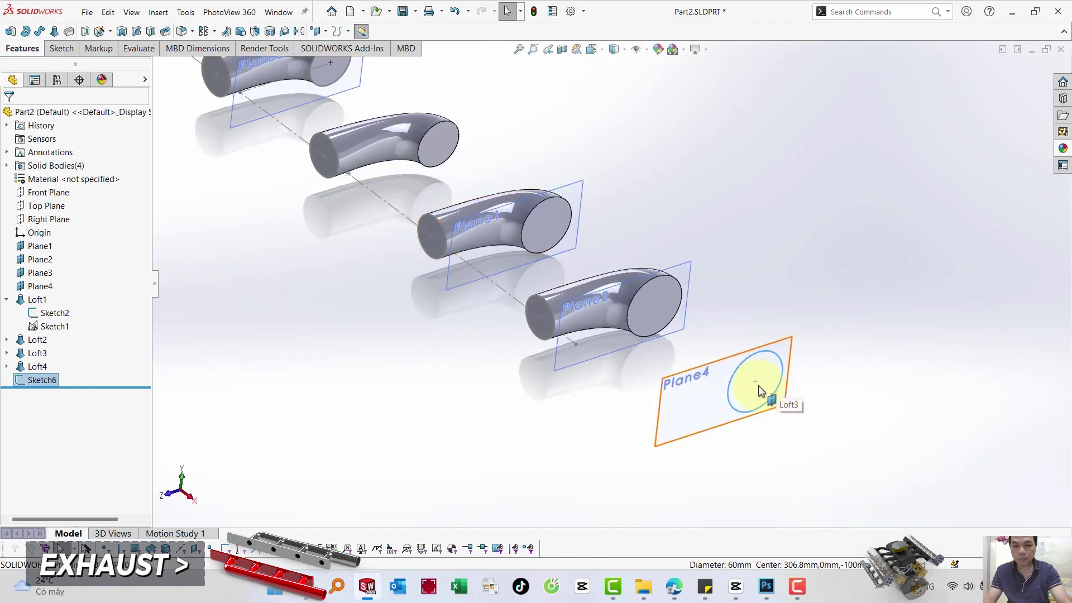
click(788, 280)
scroll(530, 346, up, 2)
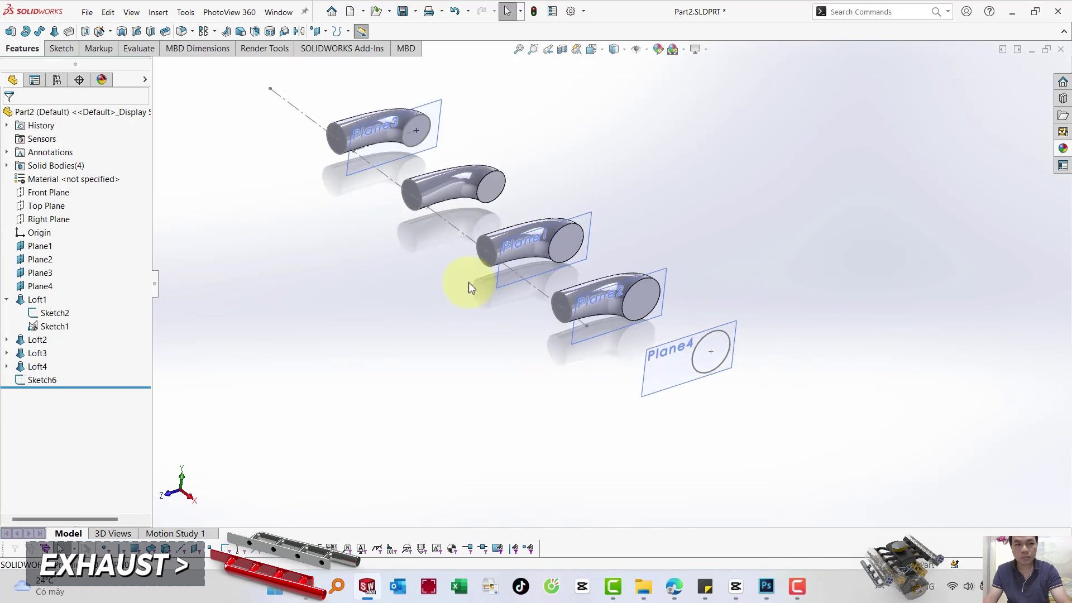
click(54, 33)
Pick the four runner outlet circles and the Plane4 end circle as loft profiles.
click(156, 66)
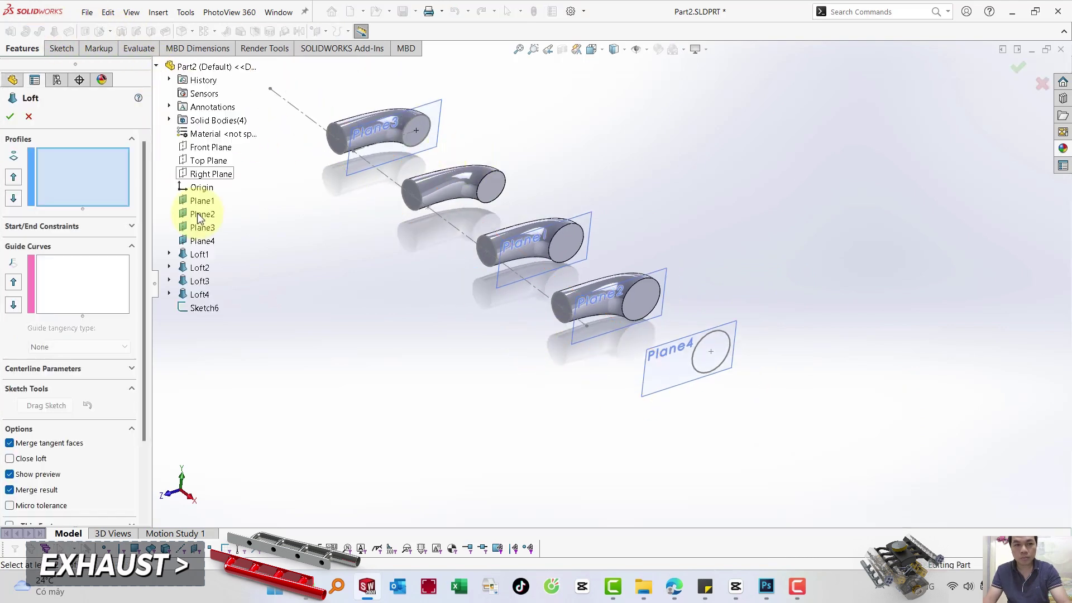
click(170, 255)
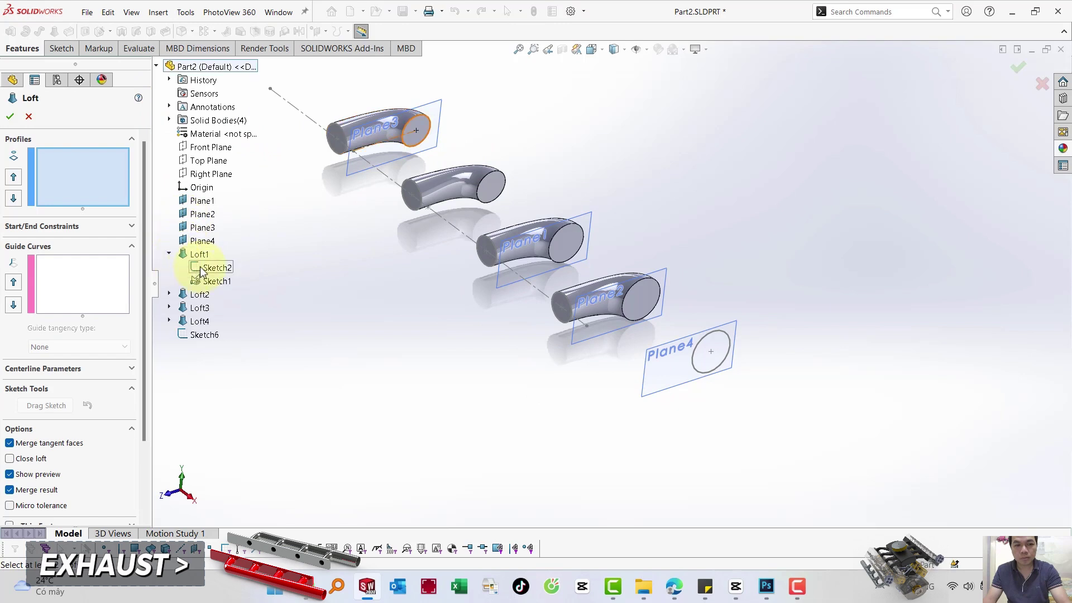
click(204, 269)
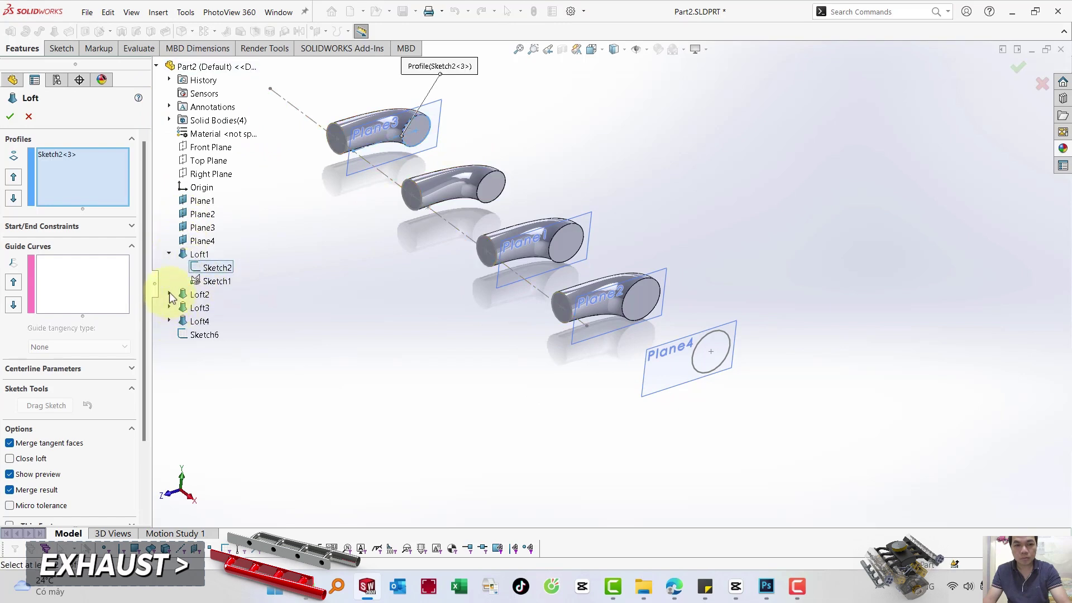
click(169, 293)
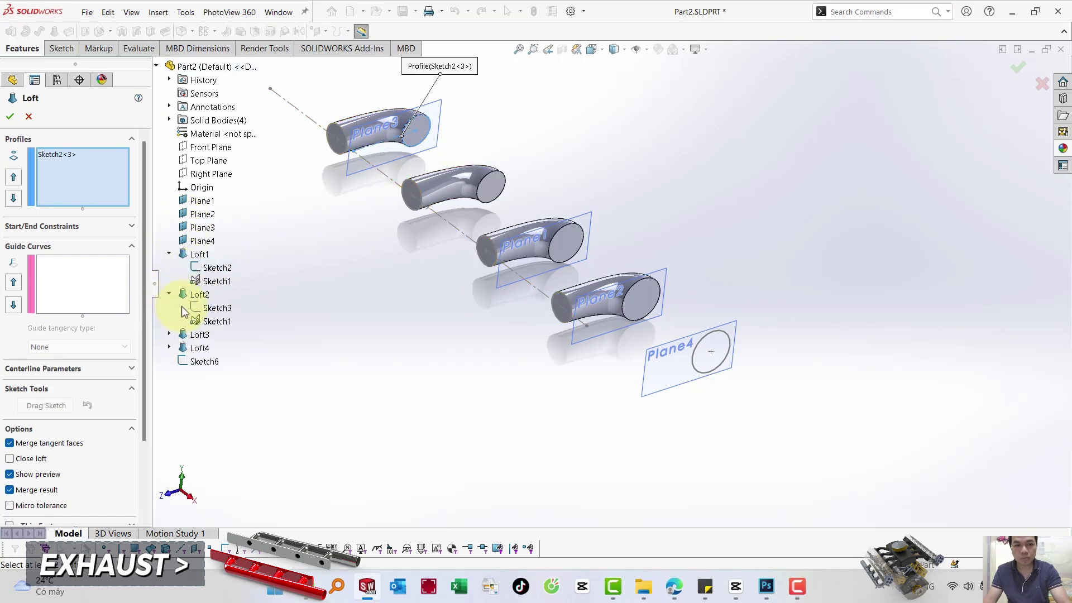
click(212, 311)
click(169, 334)
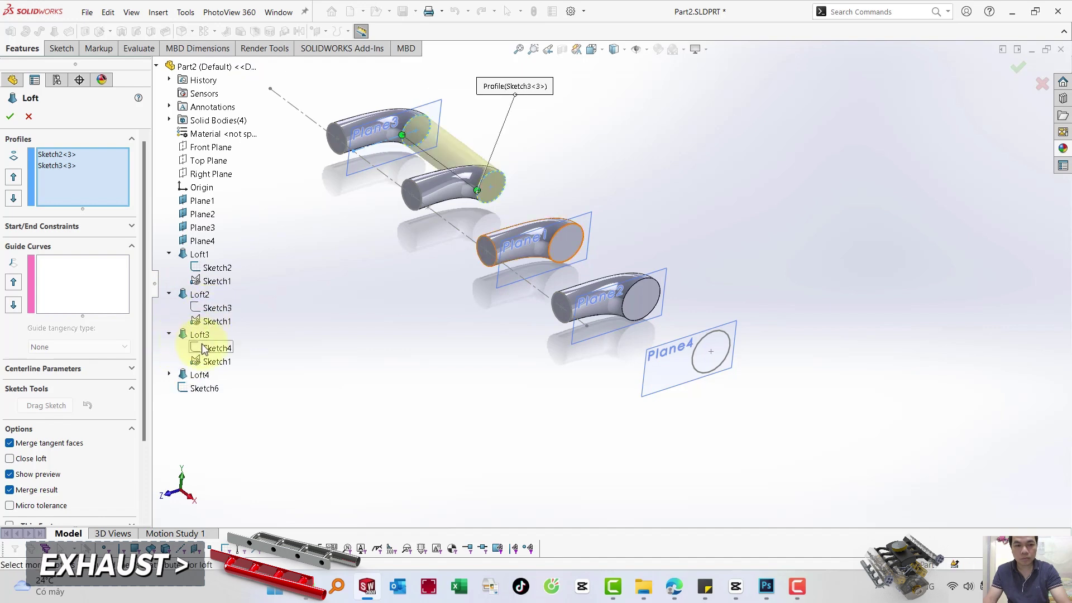
click(212, 347)
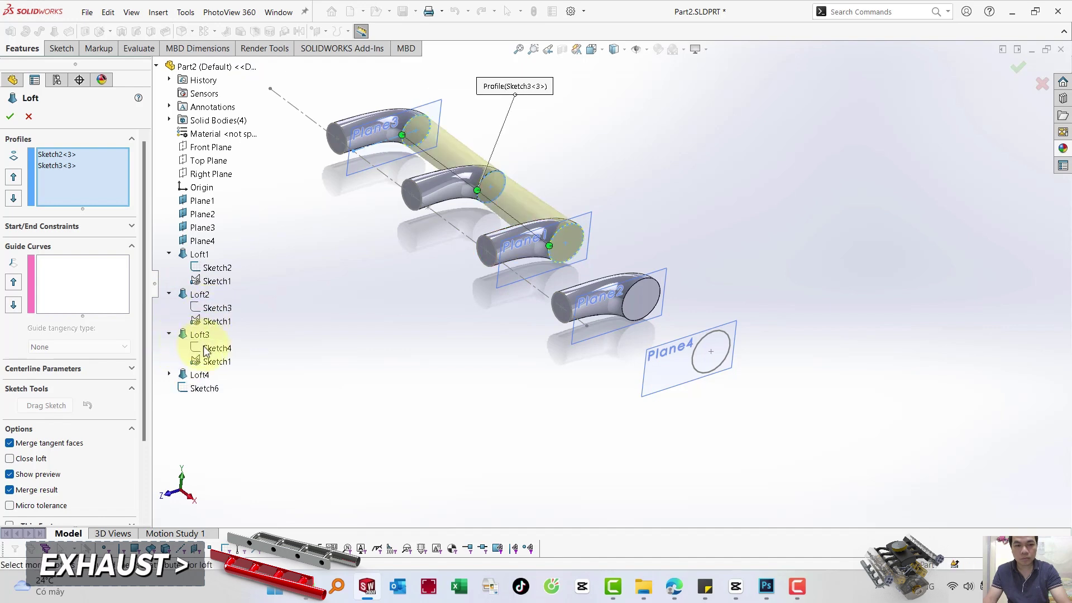
click(169, 374)
click(214, 389)
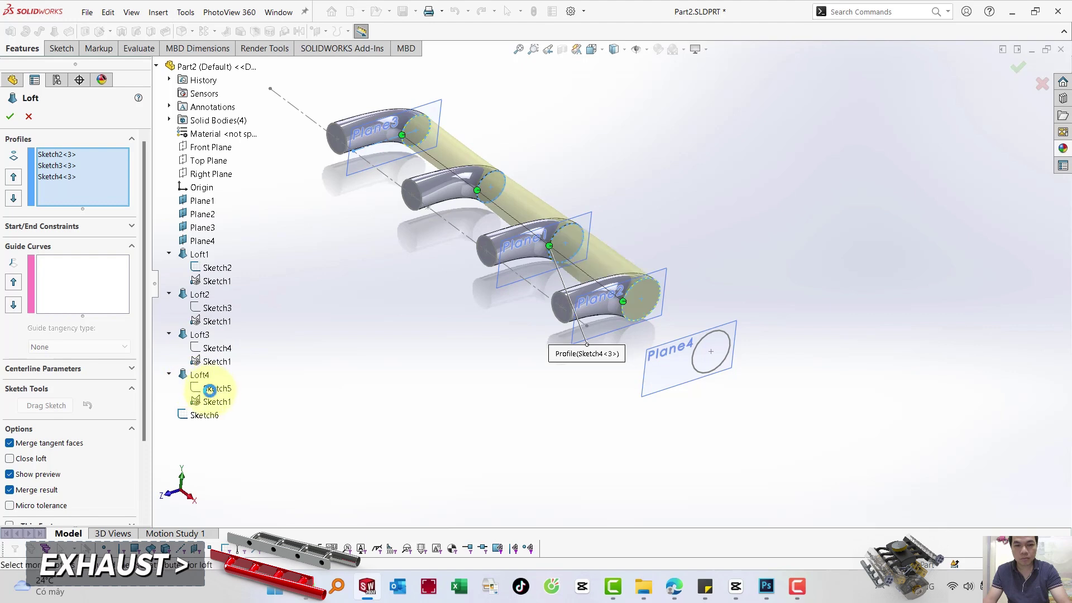
click(203, 416)
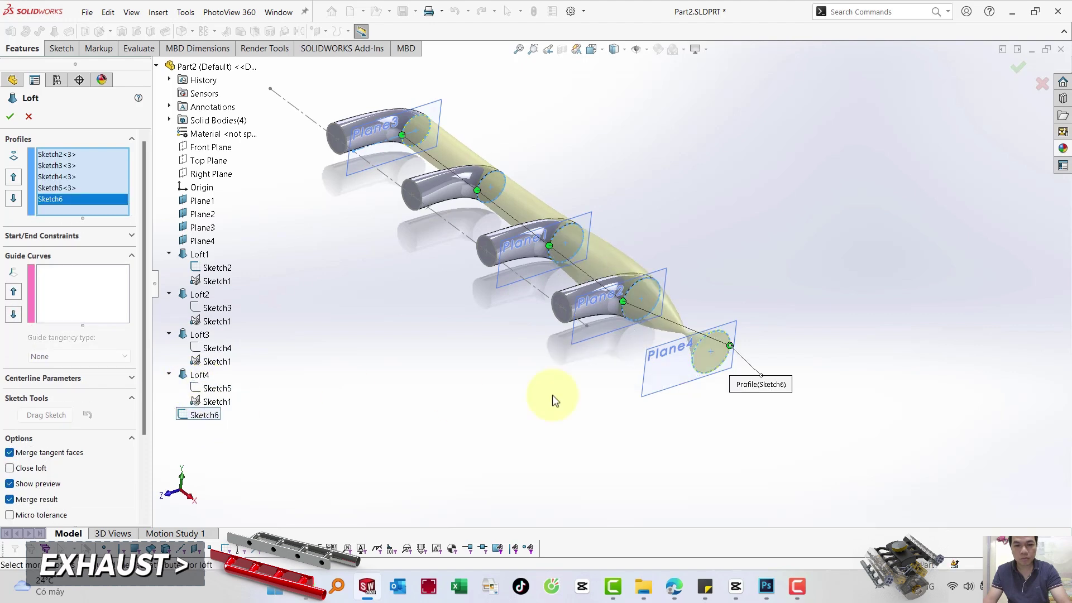
Realign the Plane4 connector to untwist the collector and accept Loft5.
click(734, 347)
drag(733, 347, 704, 363)
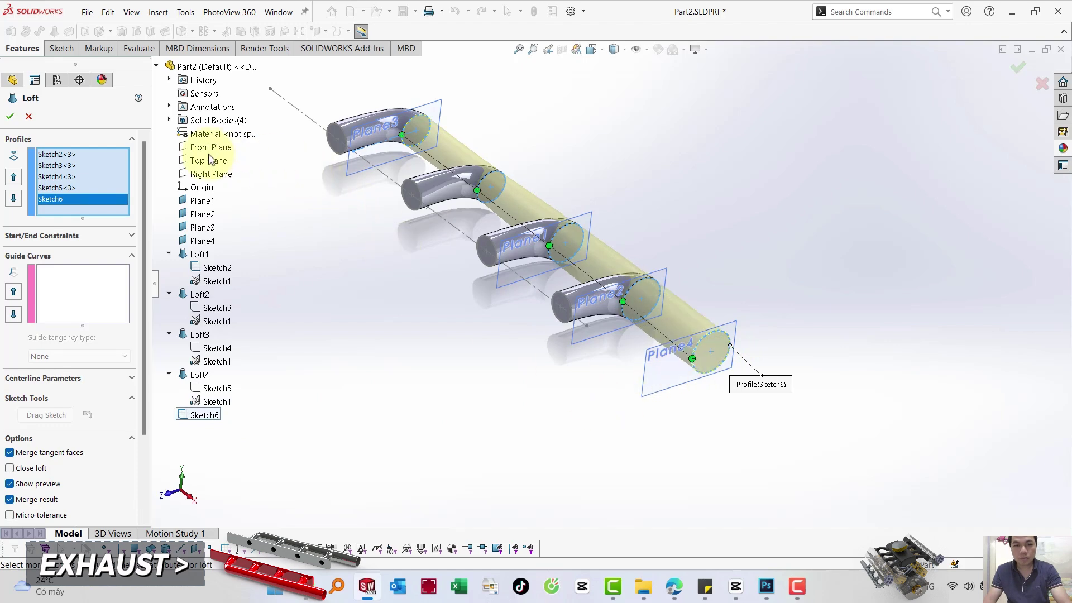
scroll(495, 199, down, 2)
scroll(498, 203, up, 1)
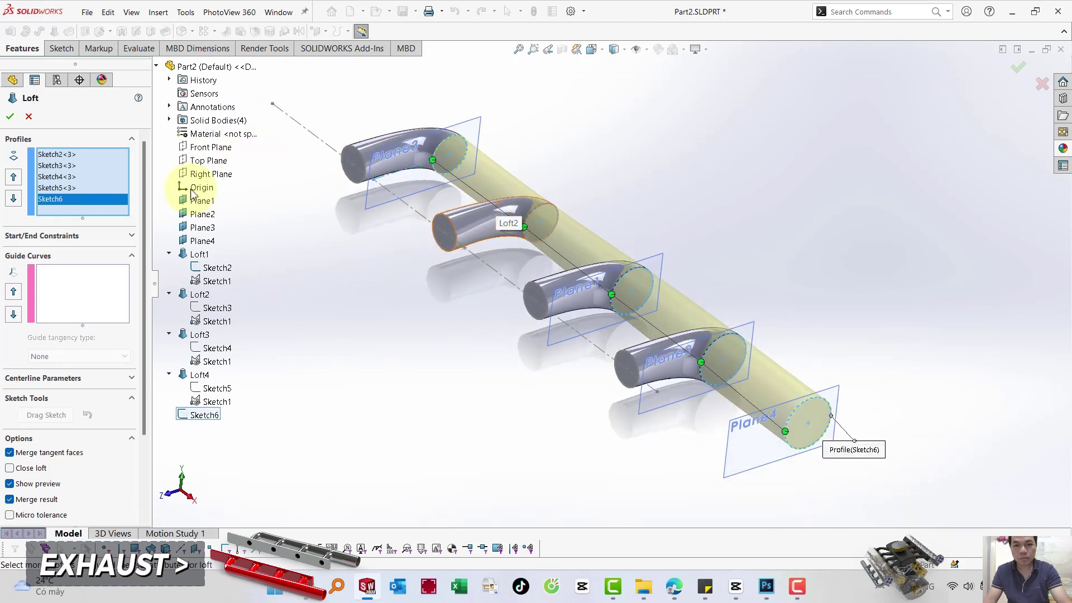
key(Return)
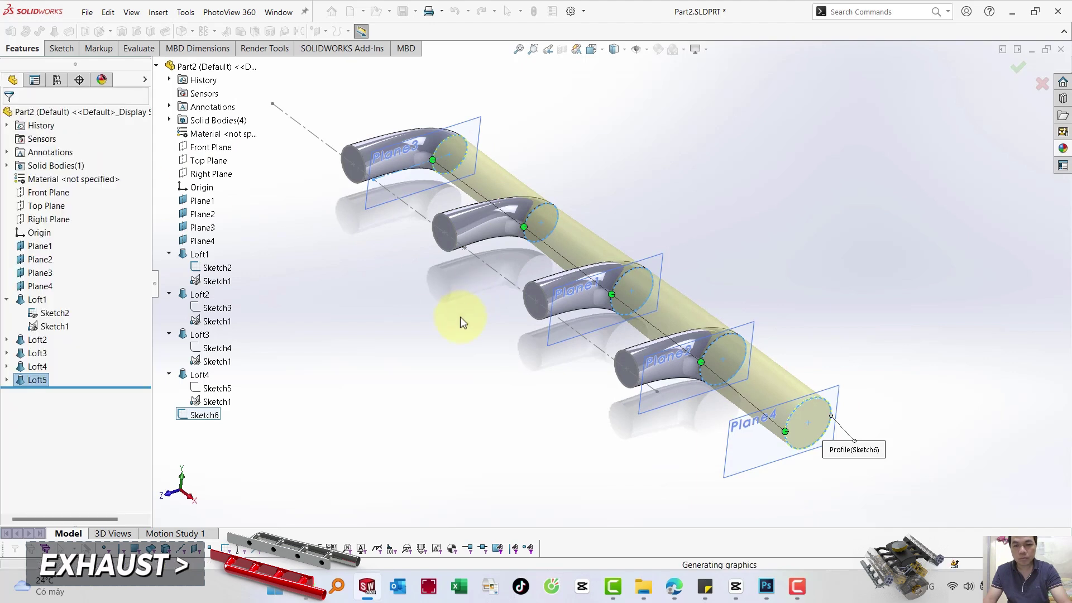
click(768, 181)
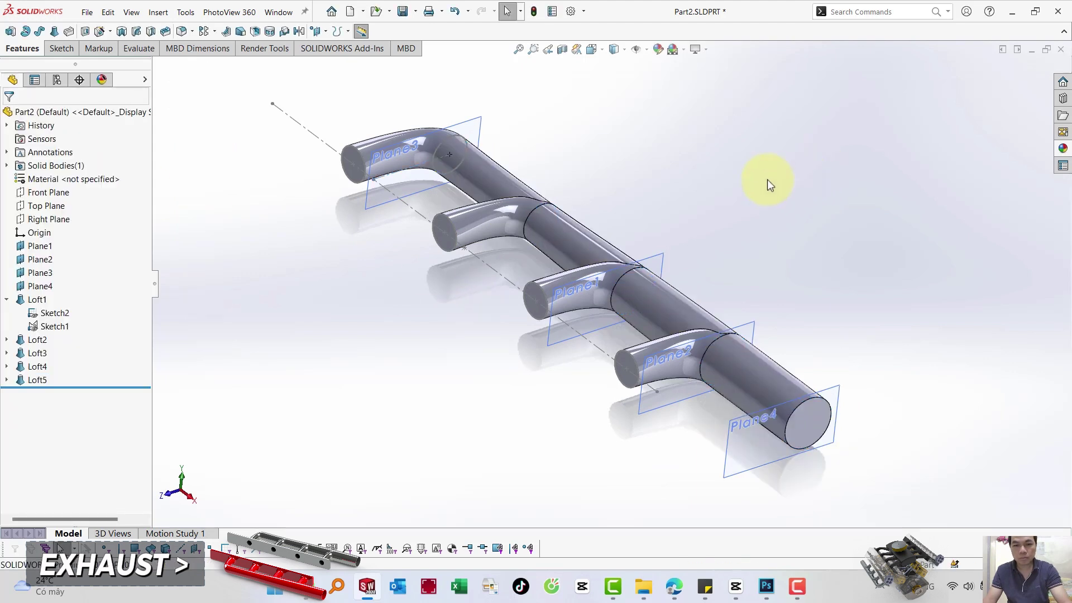
Shell the manifold to 3 mm walls, removing the four runner inlet faces and collector outlet face.
click(254, 32)
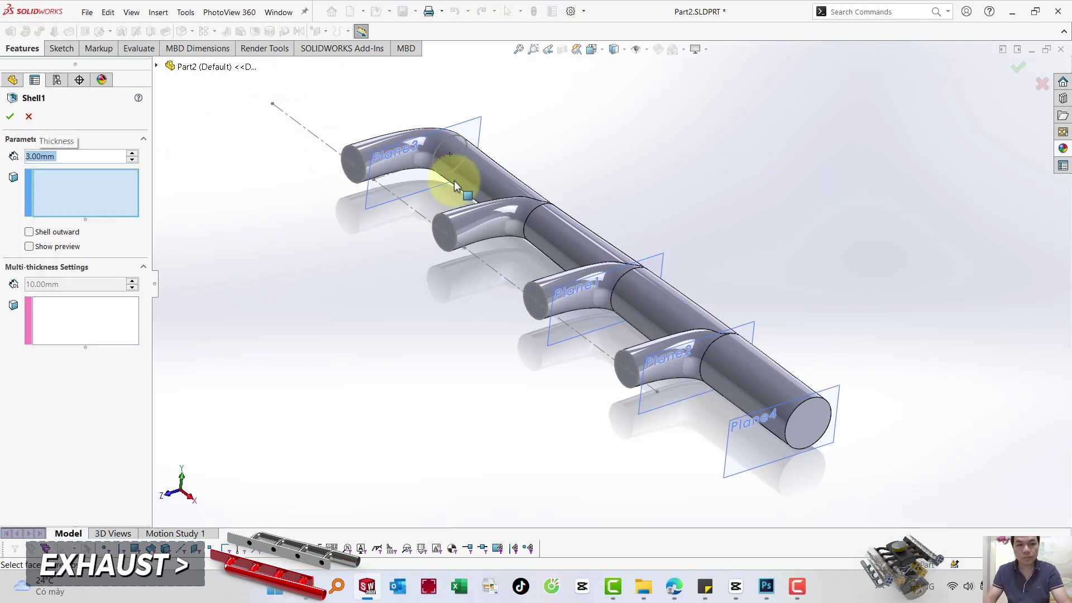
click(350, 170)
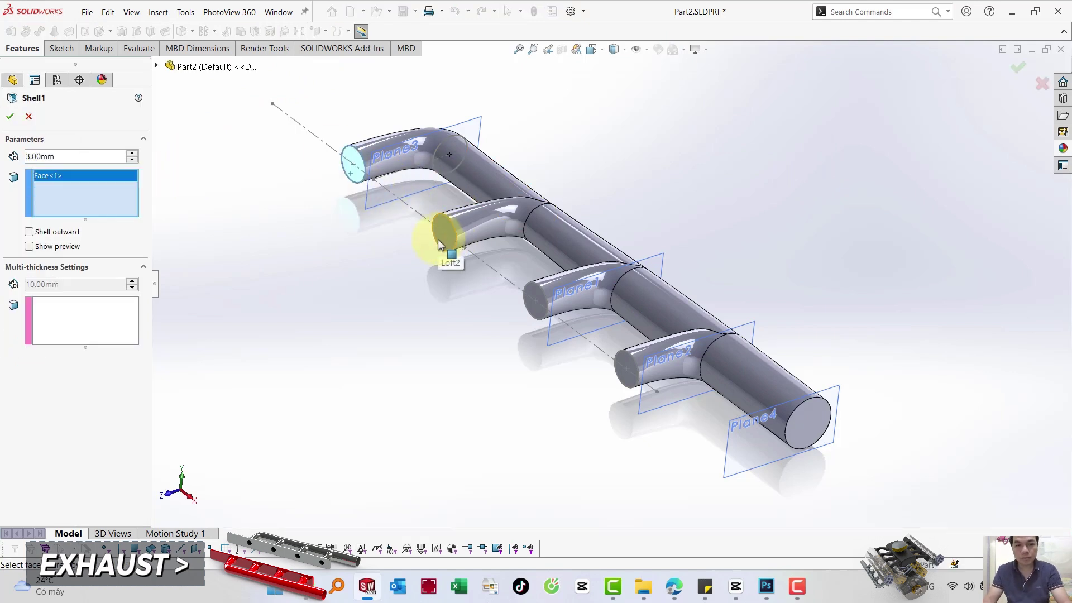
click(438, 239)
click(533, 300)
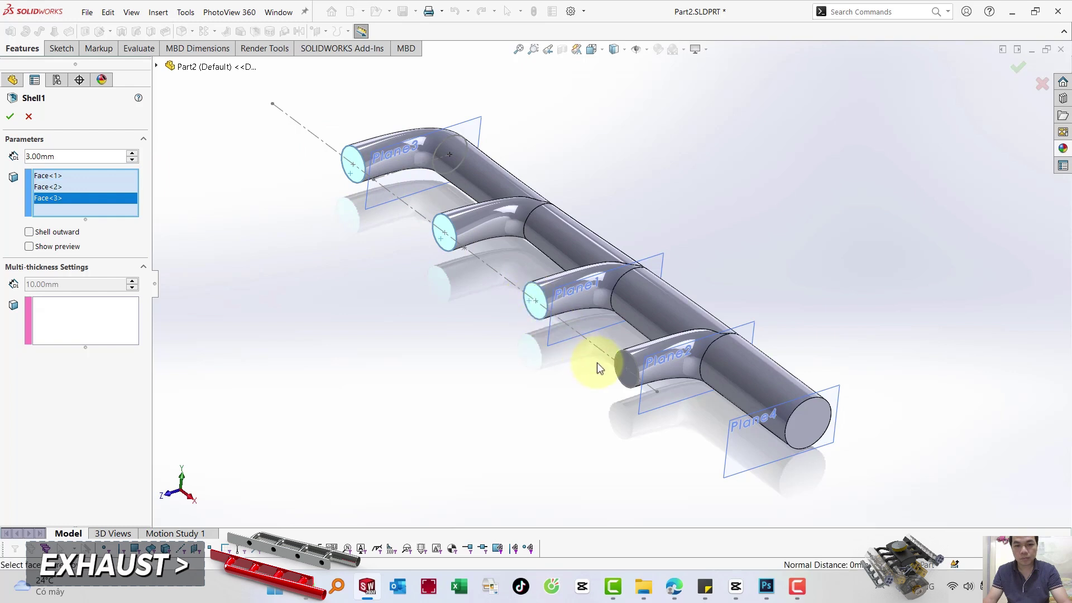
click(621, 377)
click(806, 423)
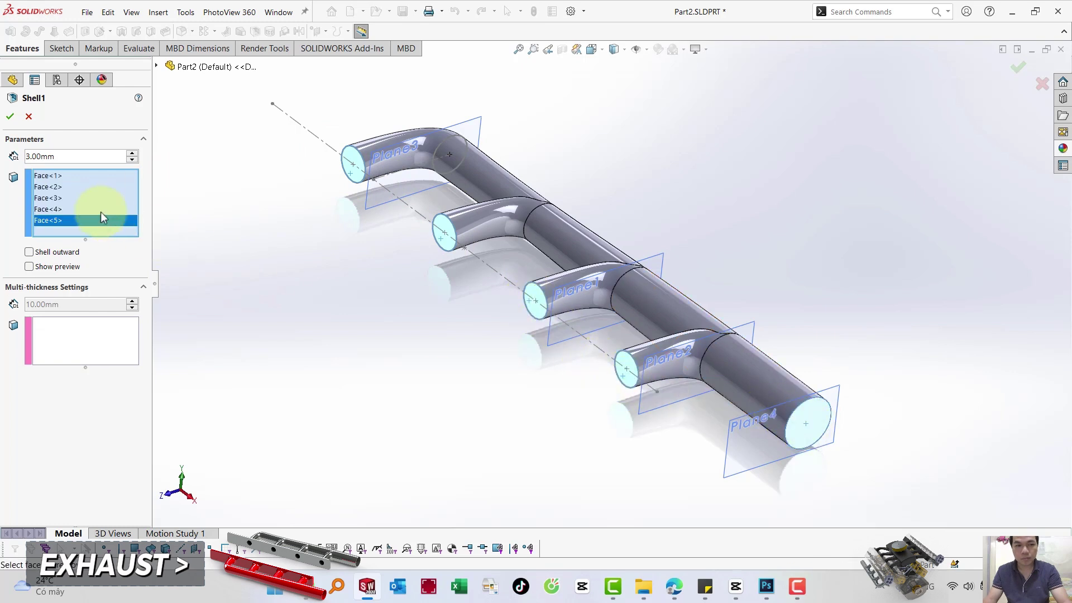
right_click(399, 338)
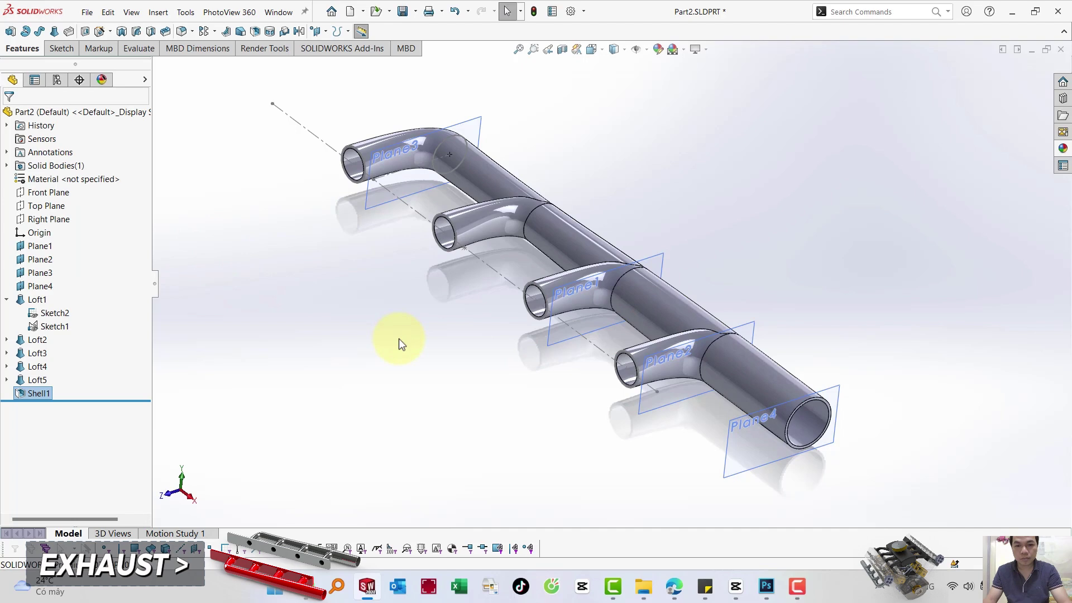
Sketch a centre rectangle from the origin around the runners on the Front Plane.
click(48, 192)
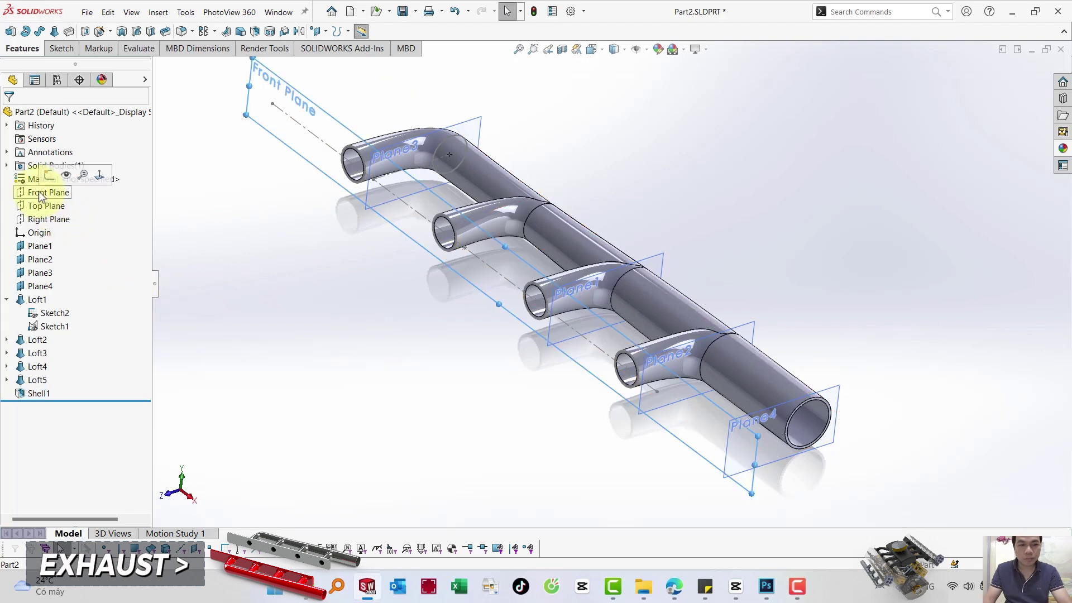
click(100, 175)
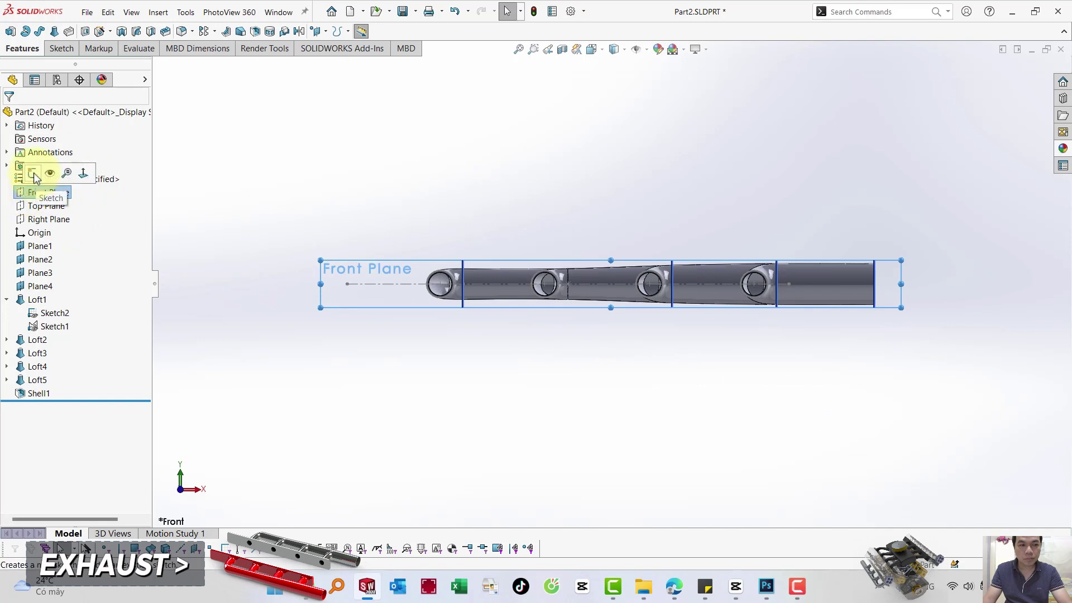
click(33, 176)
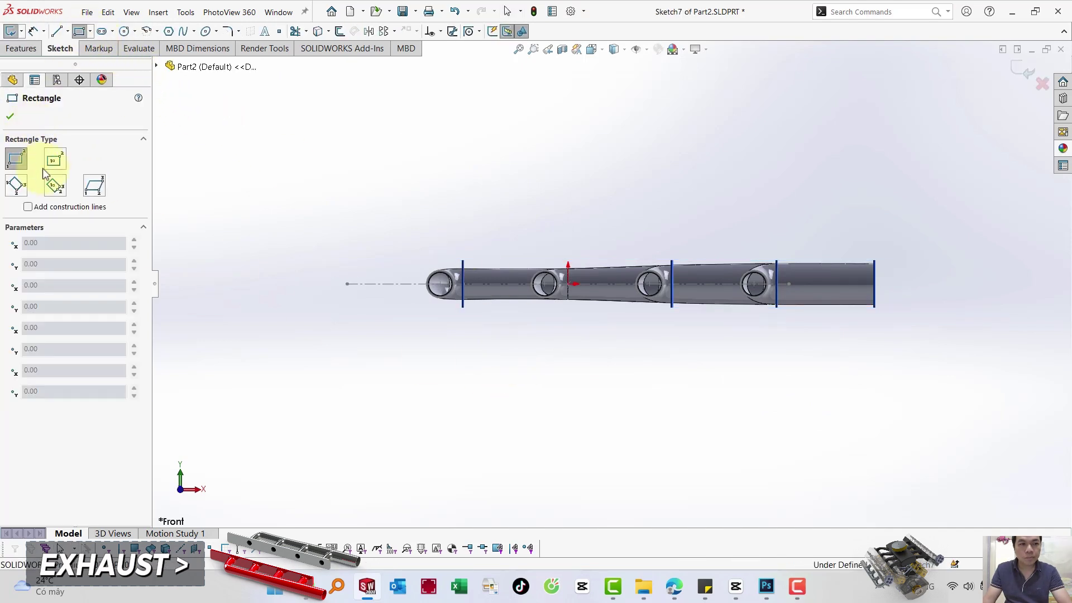
click(55, 158)
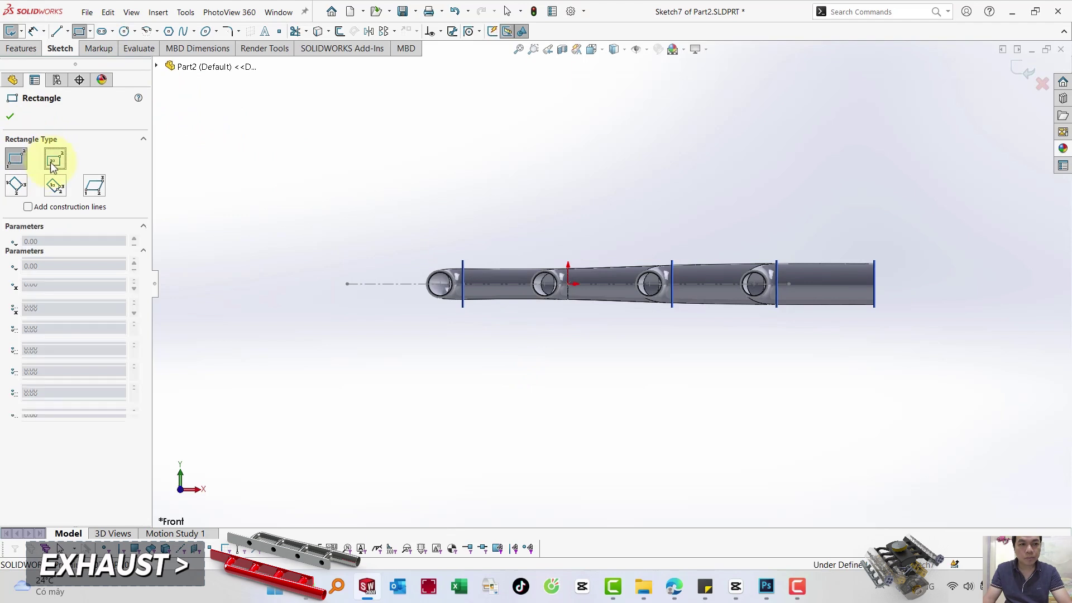
click(568, 283)
click(822, 230)
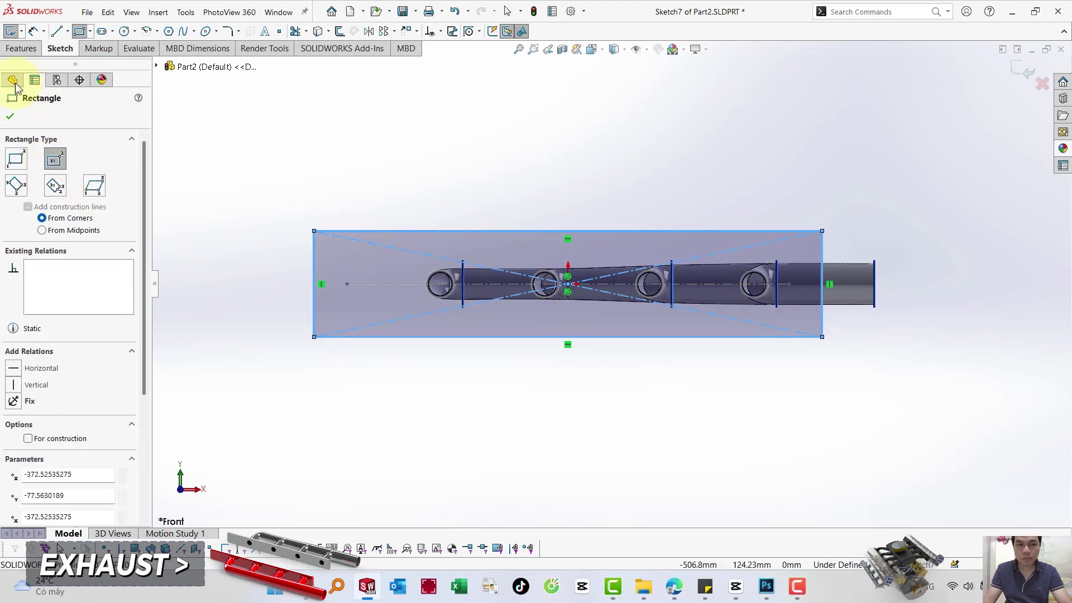
Dimension the rectangle to 655 mm wide and 63.5 mm tall.
click(33, 31)
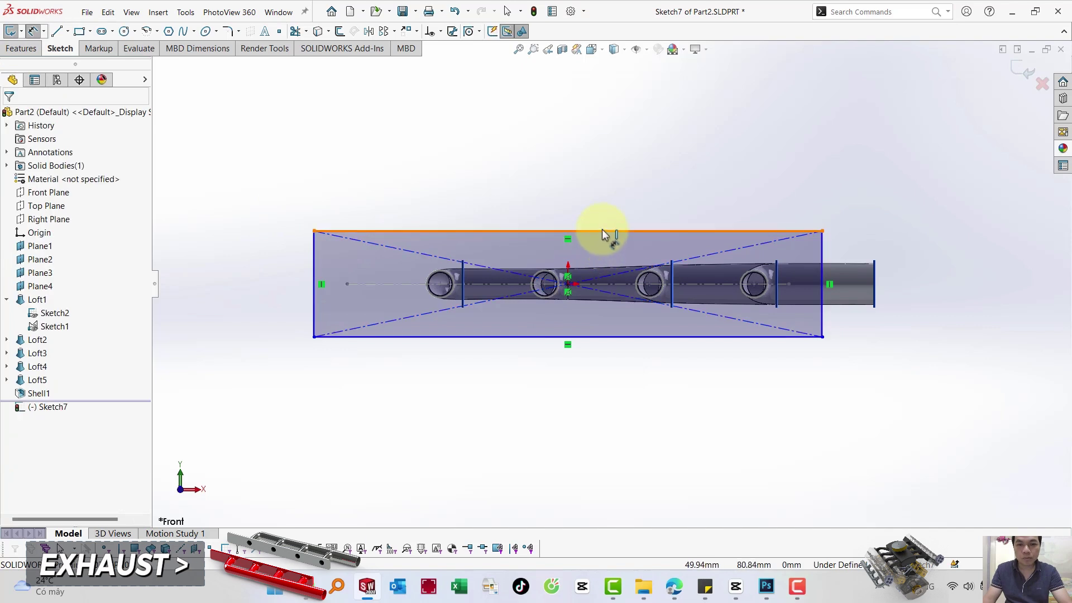
click(567, 230)
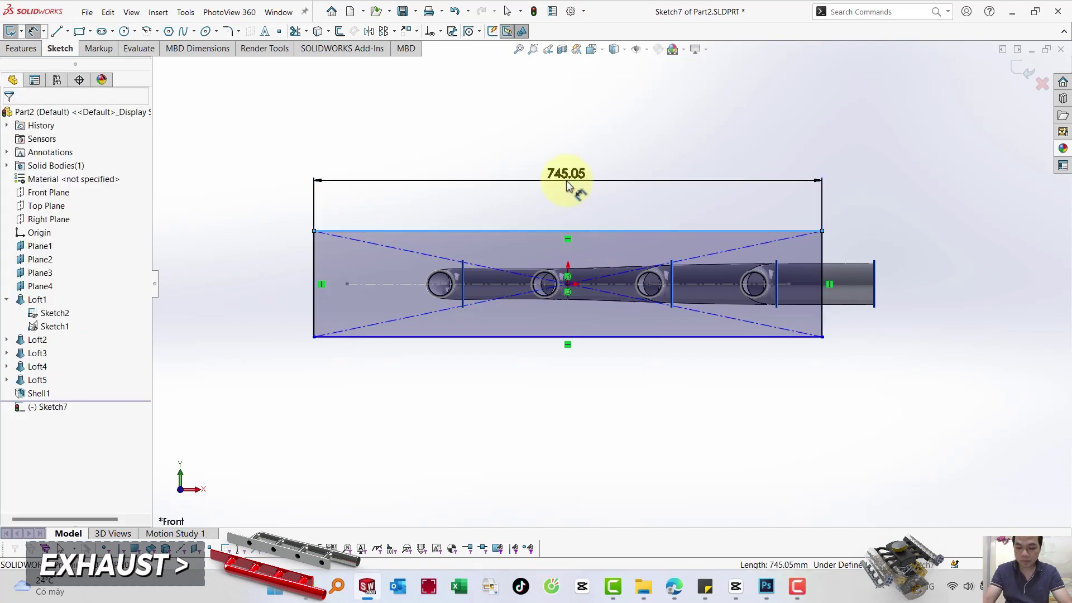
click(566, 181)
text(655)
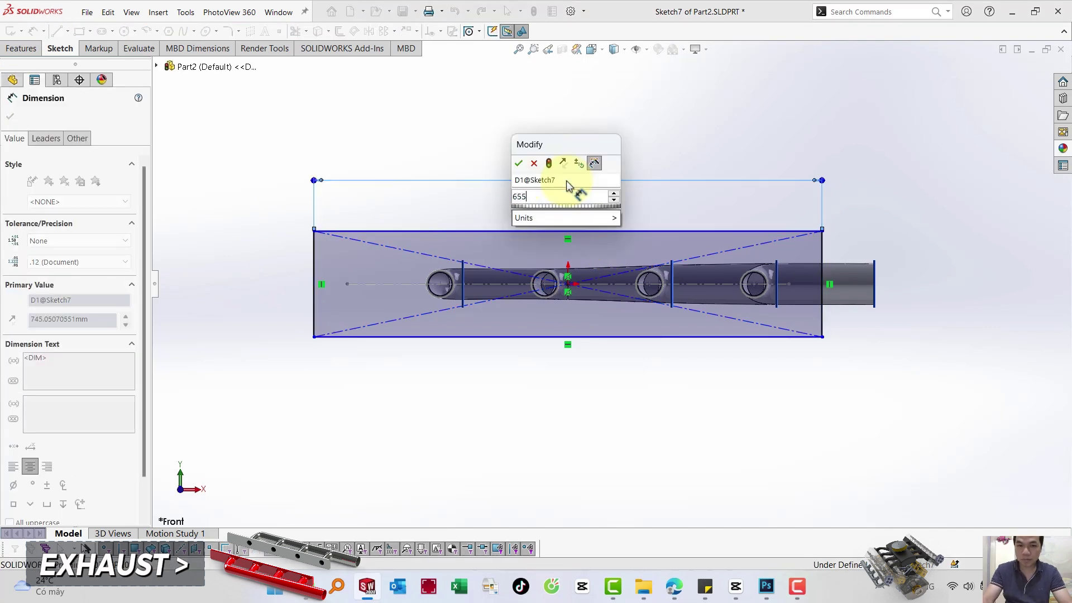
key(Return)
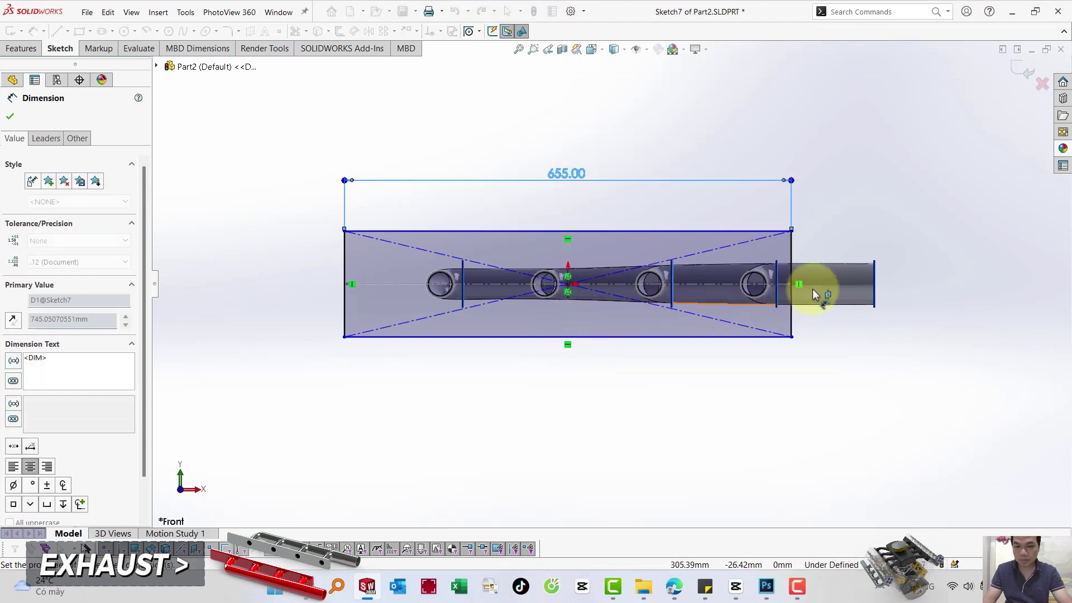
click(793, 258)
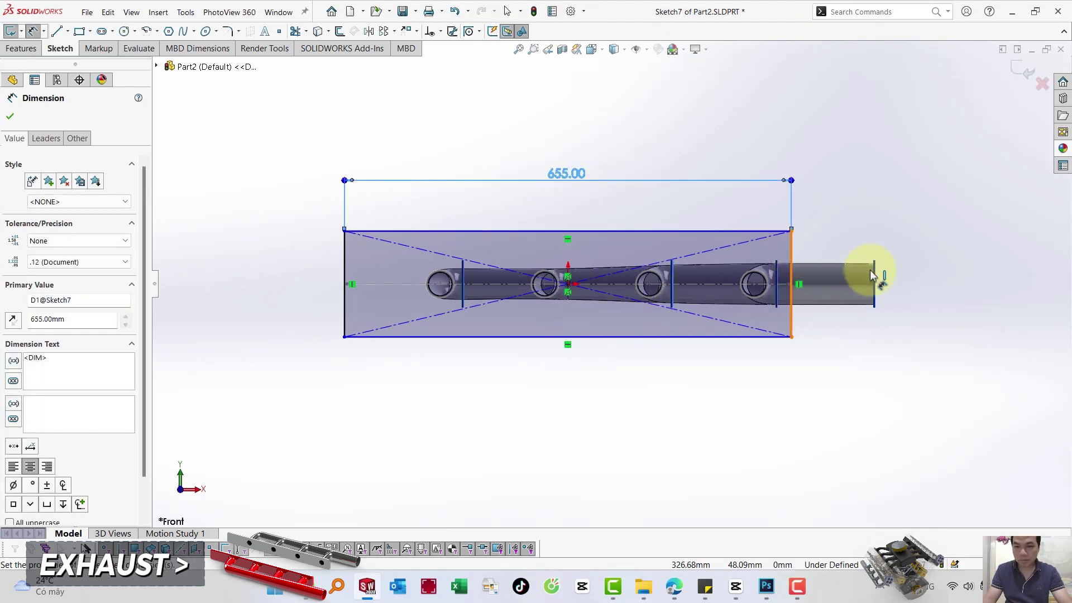
click(907, 301)
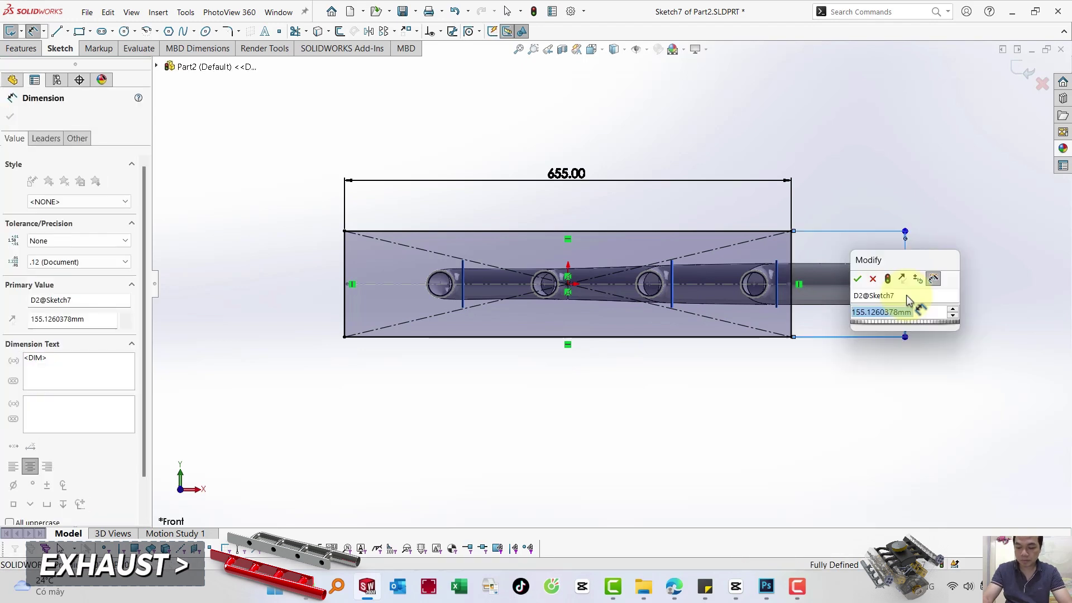
text(63.5)
key(Return)
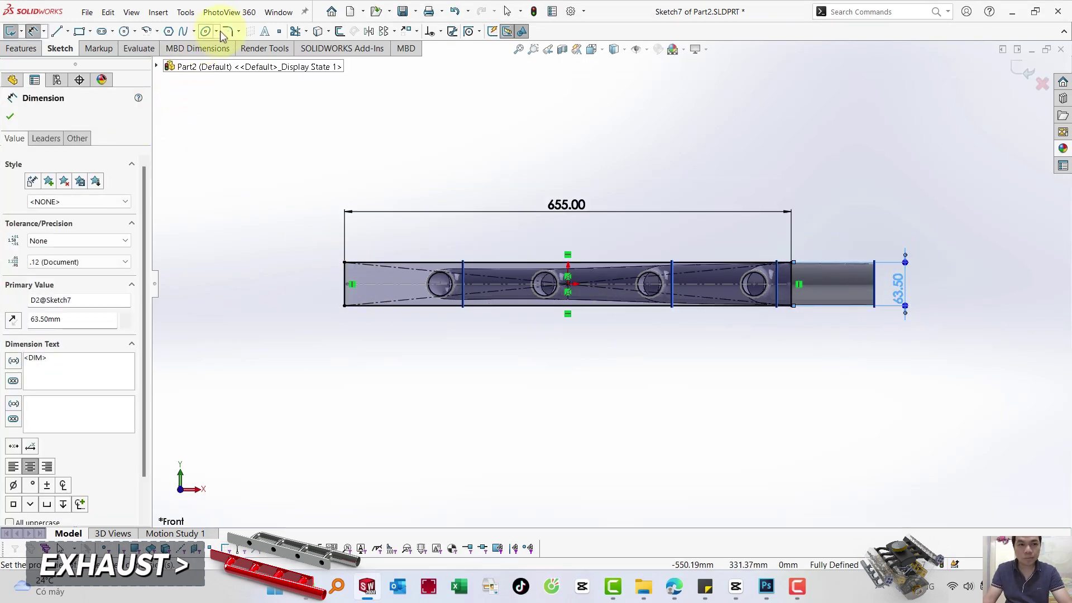
click(228, 31)
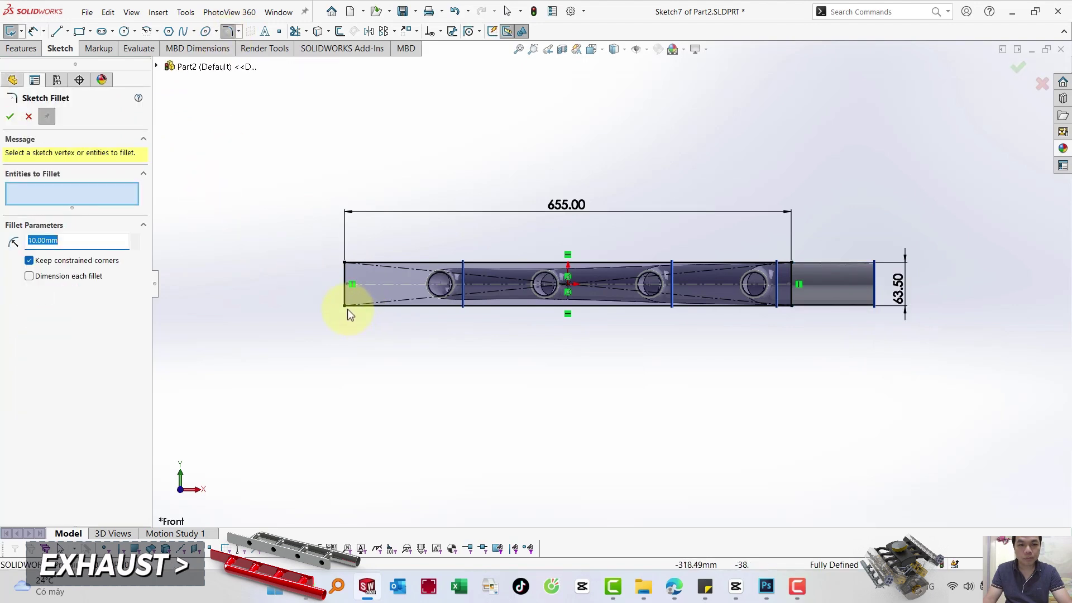
Round all four corners of Sketch7's plate rectangle with 10 mm sketch fillets.
click(345, 306)
click(345, 263)
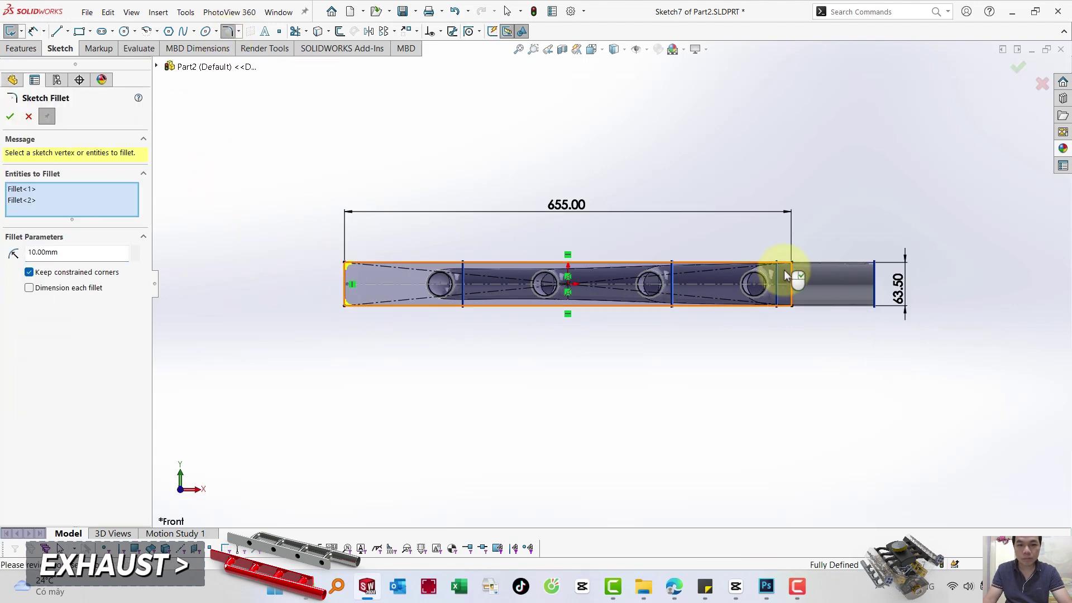
click(791, 263)
click(790, 307)
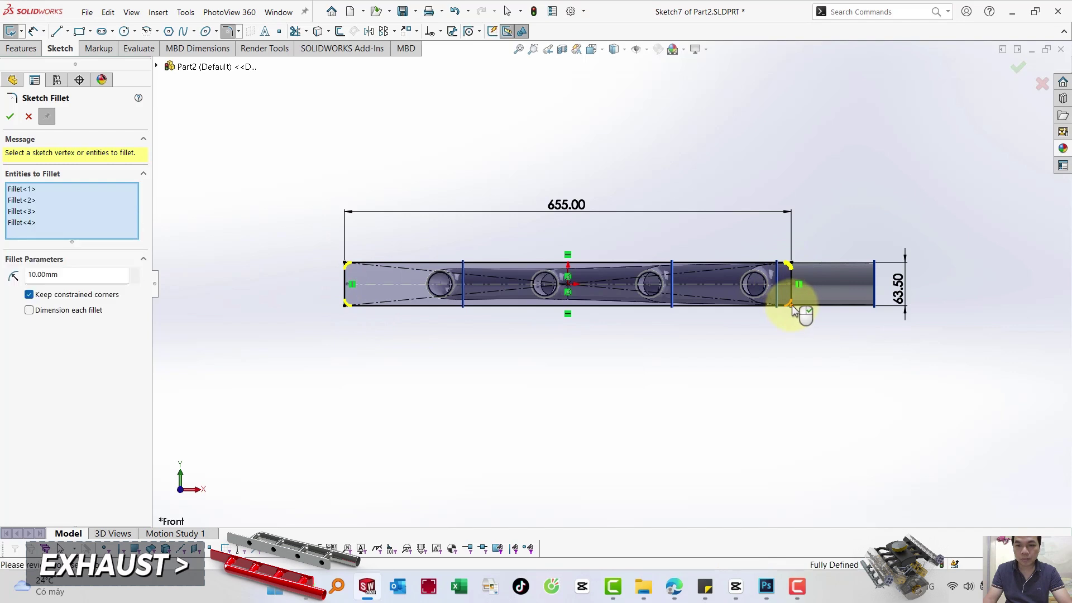
right_click(204, 228)
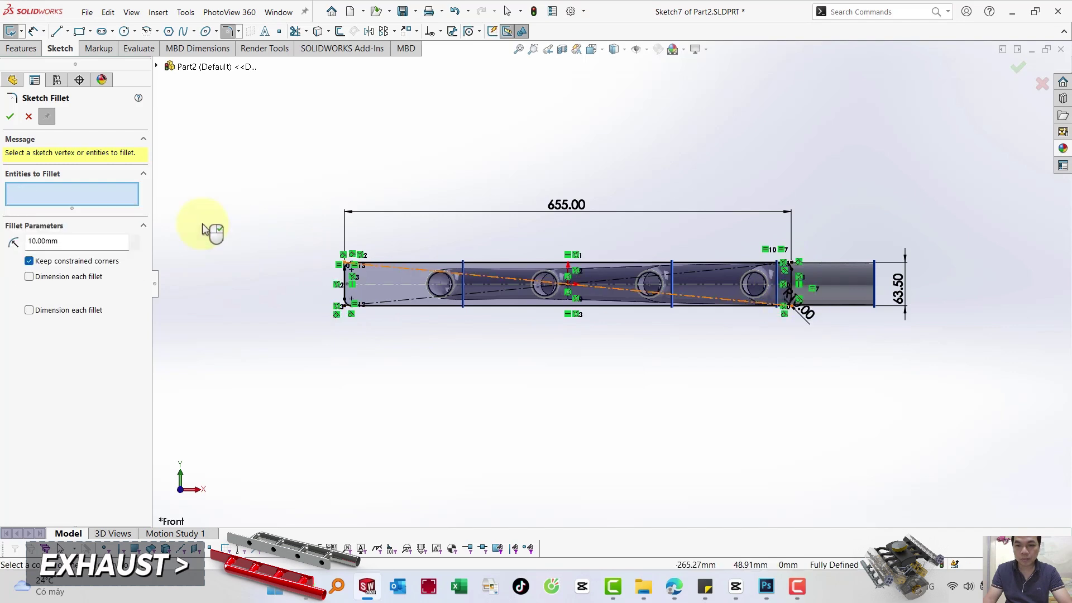
click(11, 117)
click(516, 340)
scroll(578, 307, down, 2)
scroll(474, 287, down, 2)
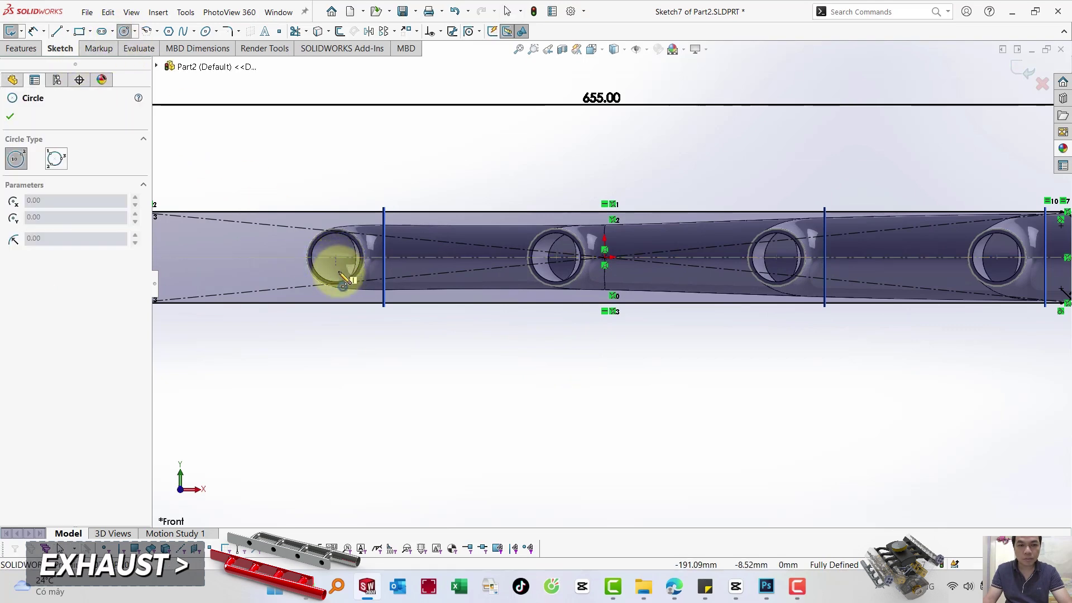
Sketch circles in the first two runner openings of the plate sketch.
scroll(347, 263, down, 3)
scroll(354, 254, down, 2)
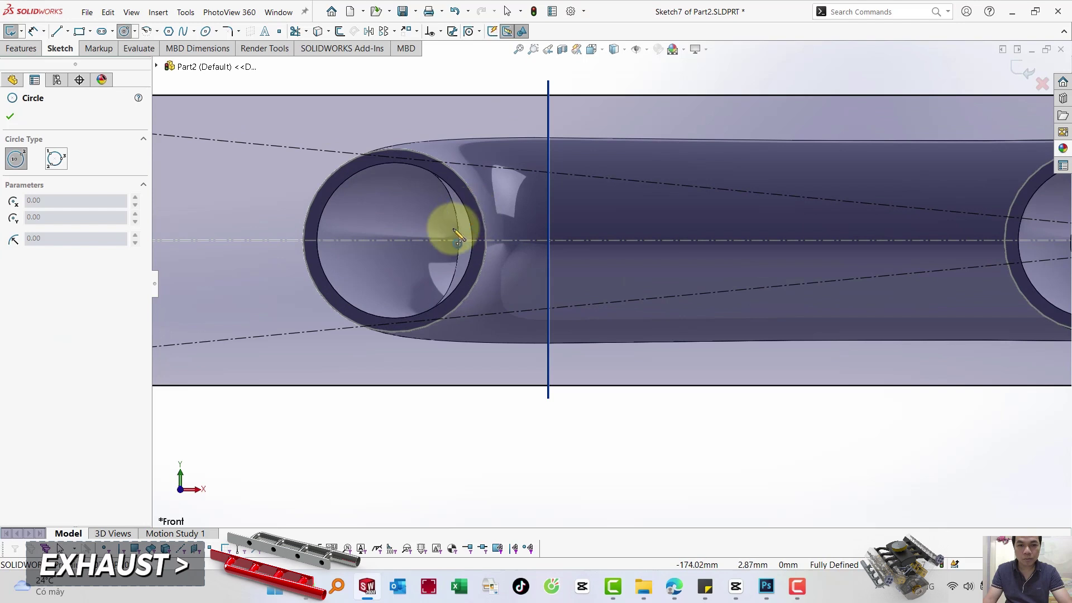
click(394, 240)
click(415, 189)
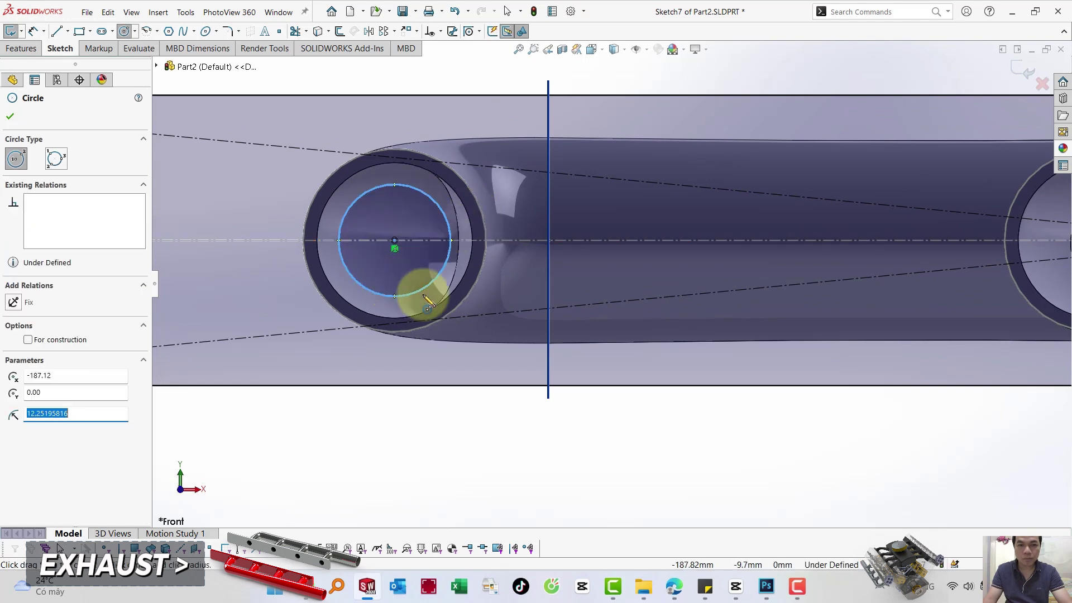
scroll(659, 306, up, 3)
scroll(670, 301, up, 1)
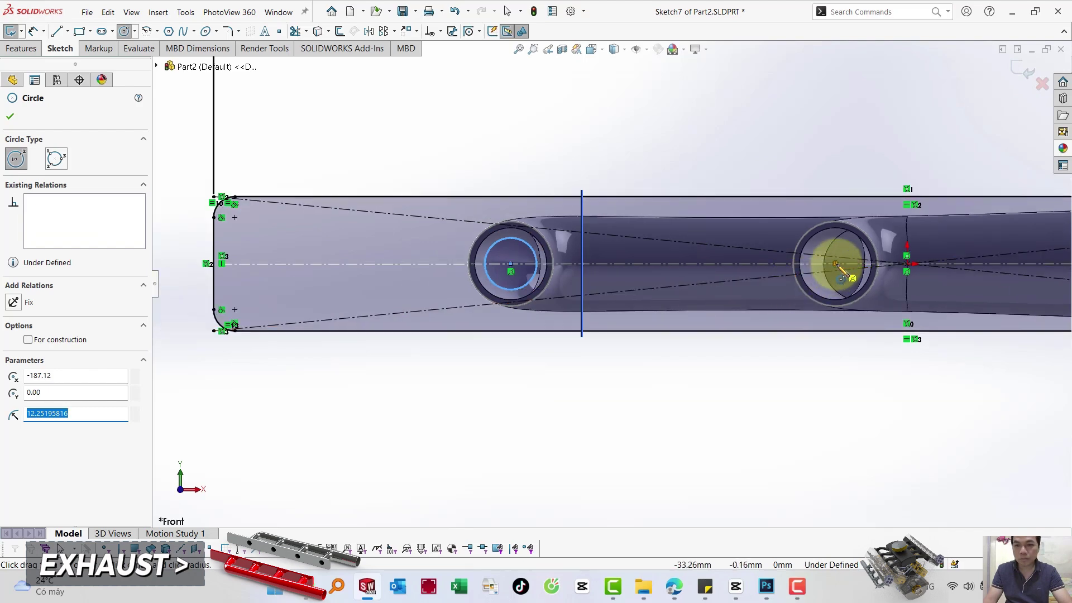
click(836, 263)
click(843, 238)
Sketch circles in the third and fourth runner openings, then stop drawing circles.
scroll(790, 309, up, 1)
scroll(798, 301, up, 2)
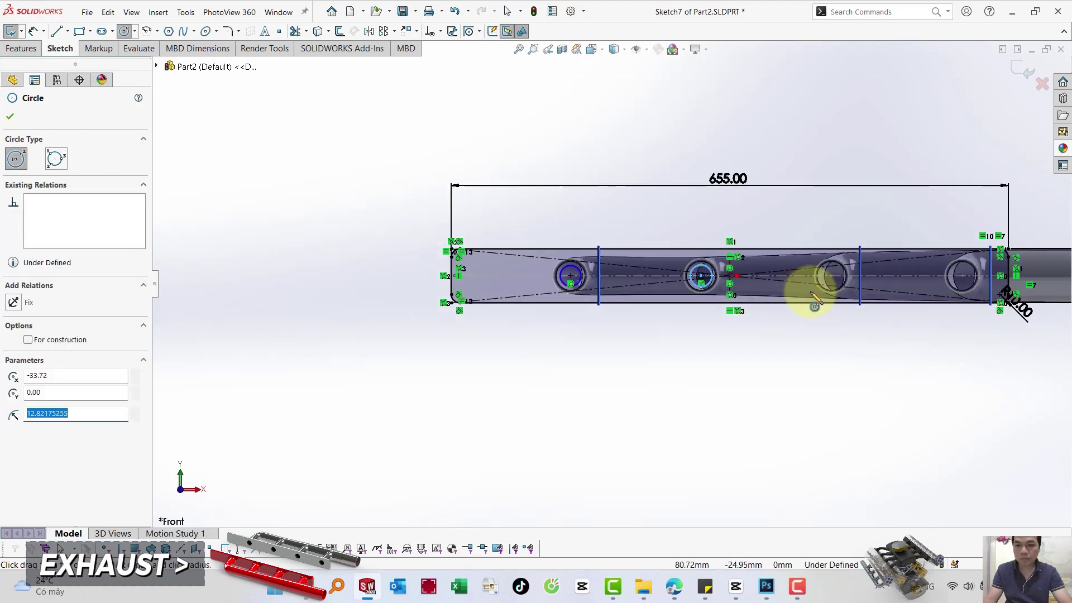
scroll(832, 269, down, 1)
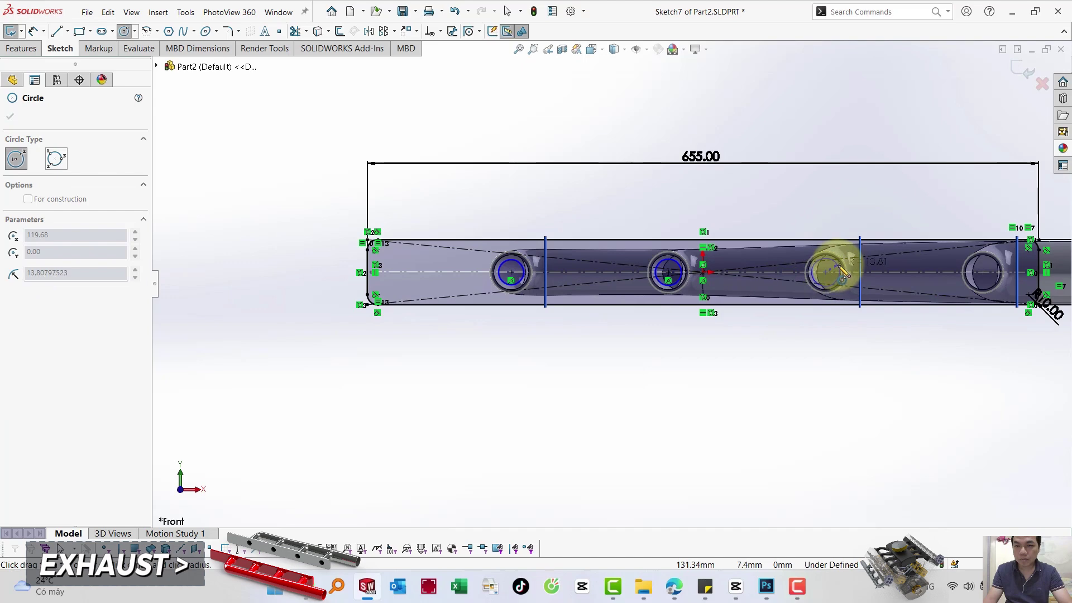
click(840, 273)
scroll(840, 275, down, 1)
scroll(829, 287, down, 1)
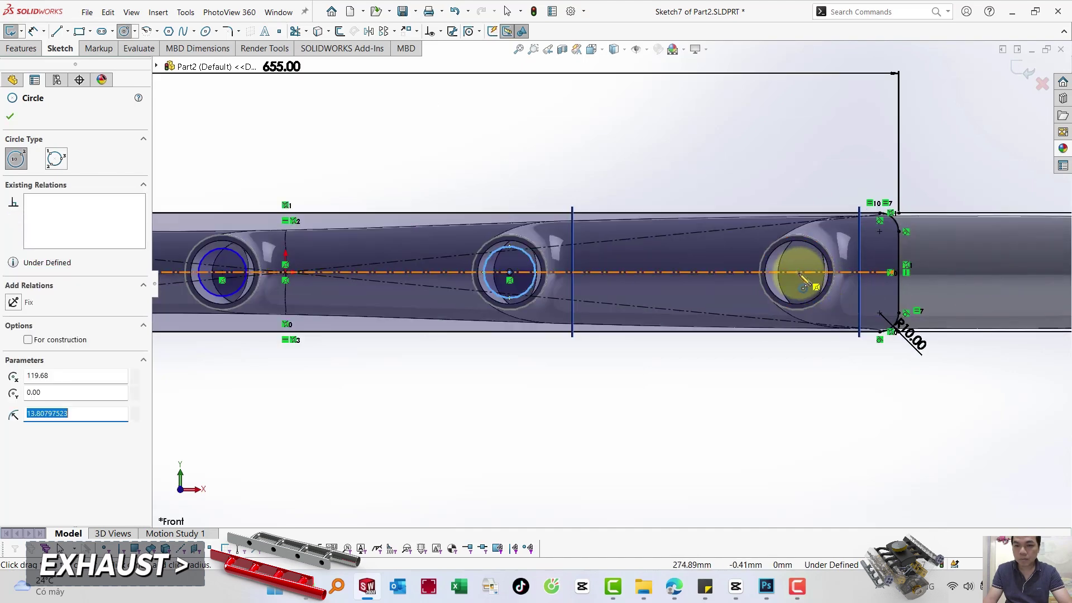
click(797, 272)
click(802, 295)
scroll(781, 290, up, 3)
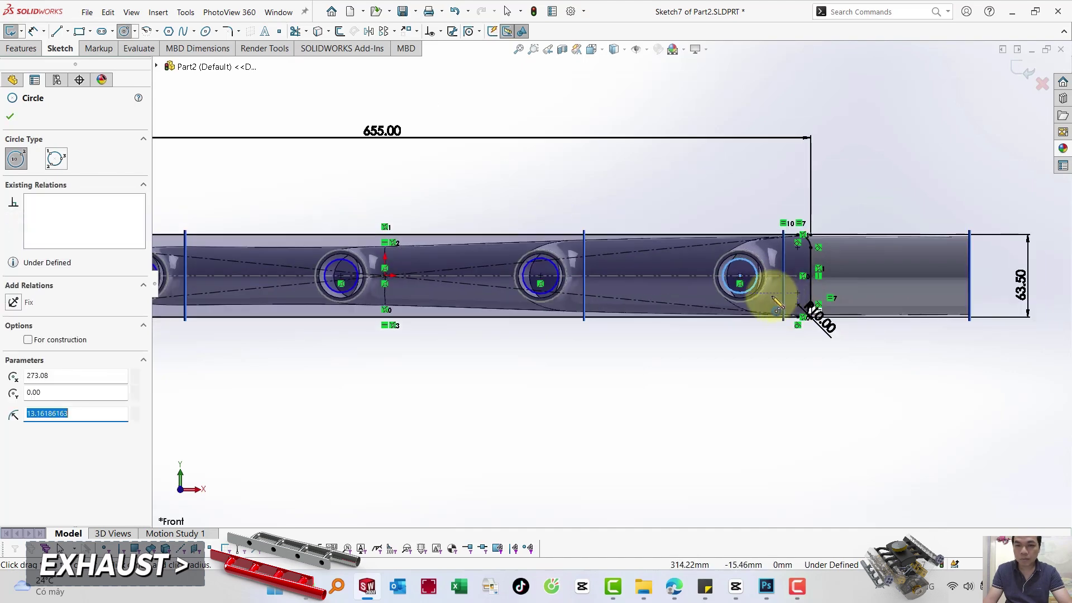
key(Escape)
drag(246, 217, 727, 330)
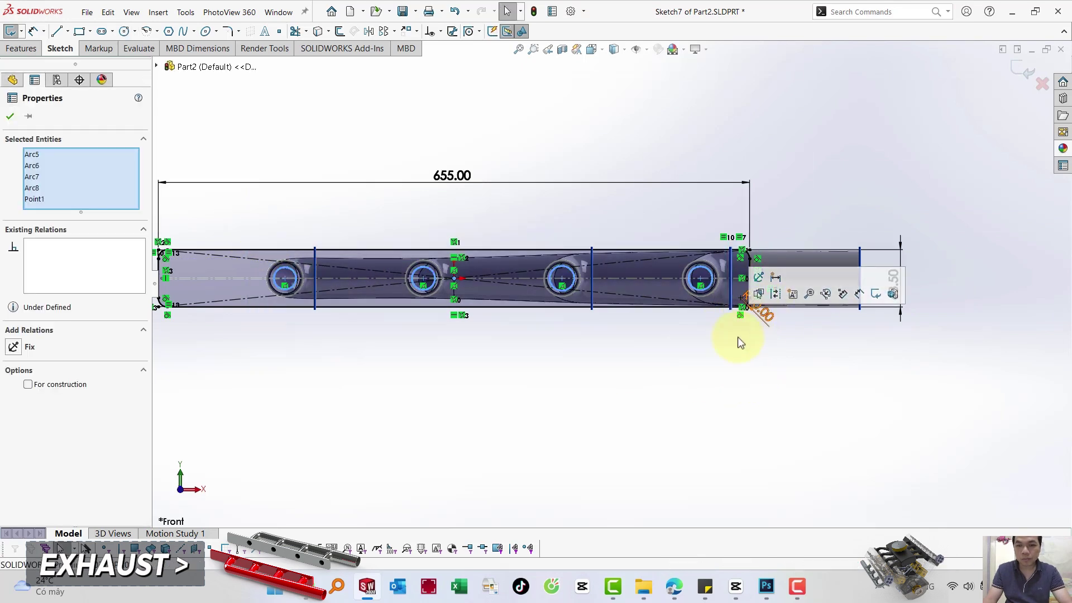
click(547, 401)
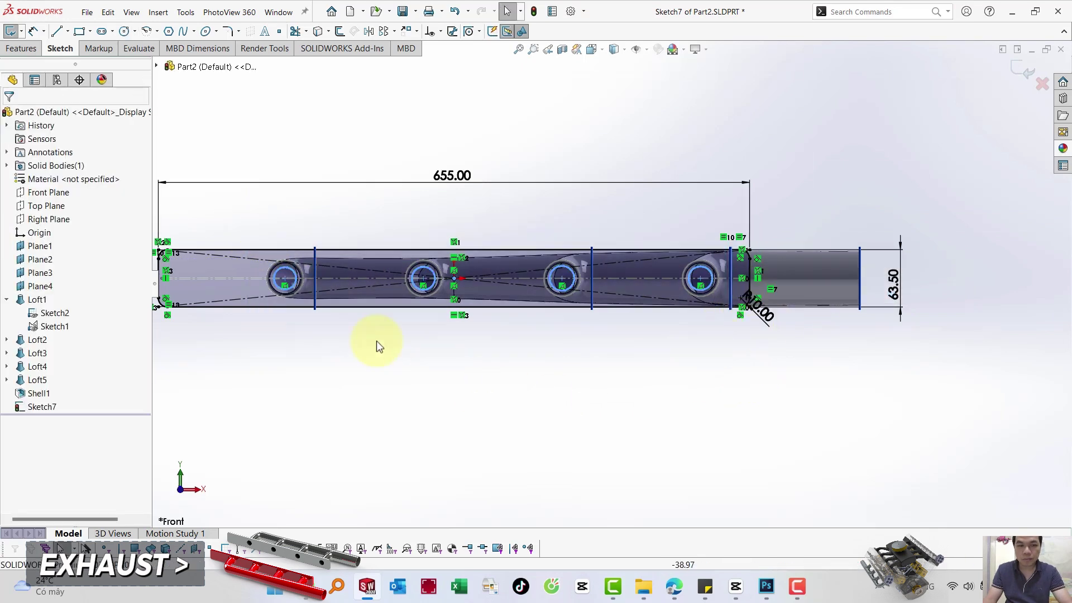
Dimension the first two hole circles at Ø30 mm with Smart Dimension.
click(33, 32)
click(284, 277)
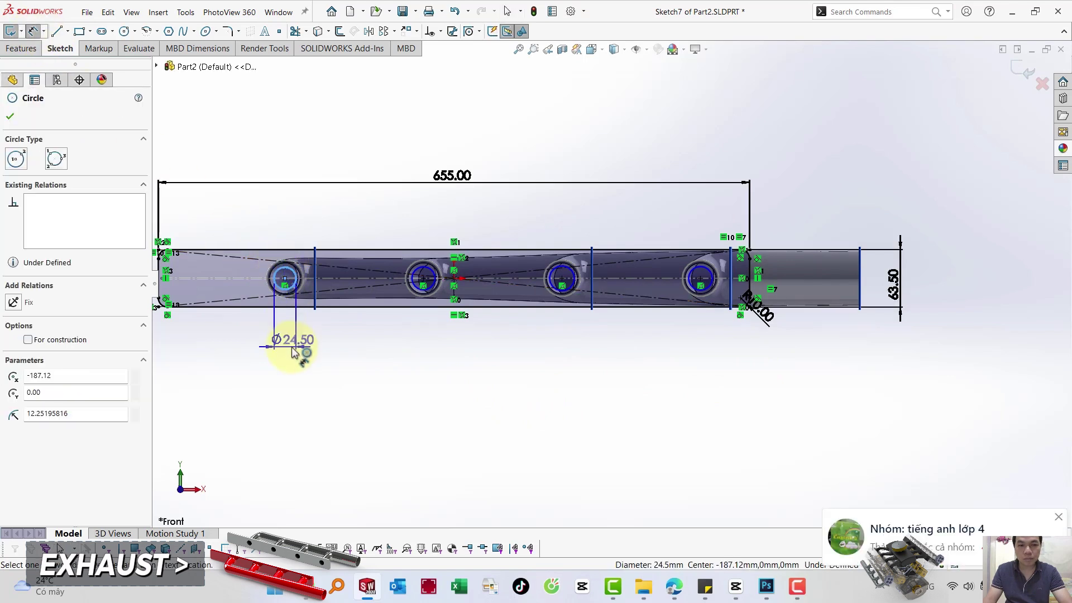
right_click(293, 352)
click(293, 352)
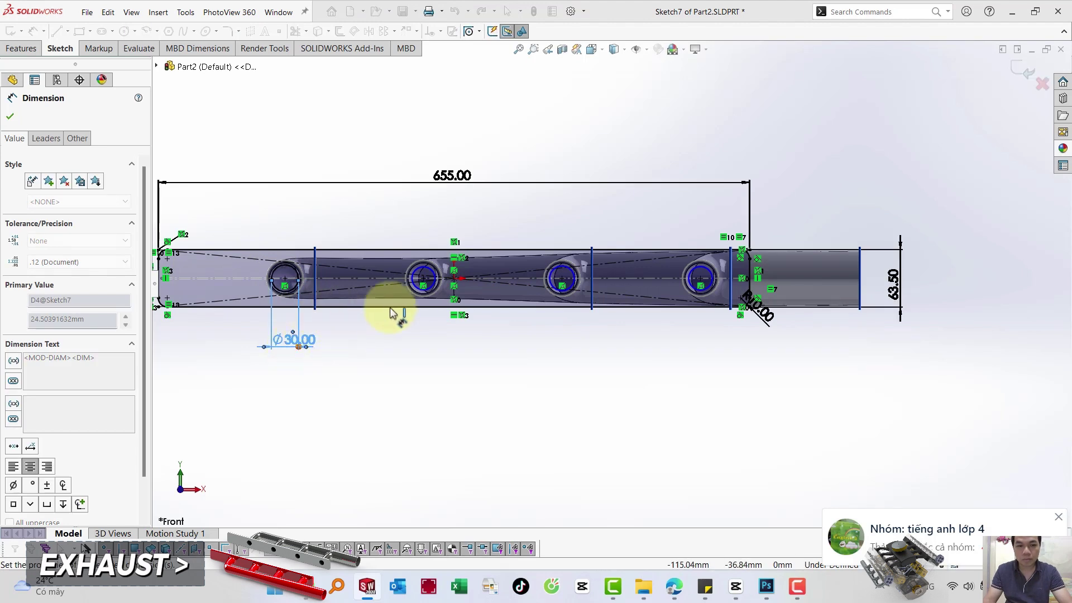
click(420, 295)
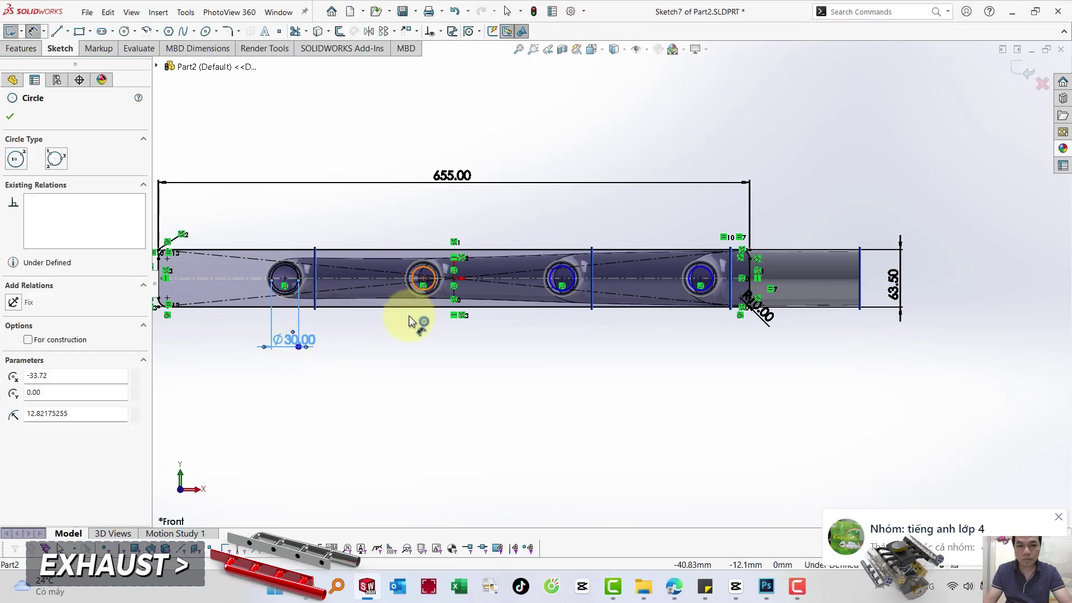
click(411, 321)
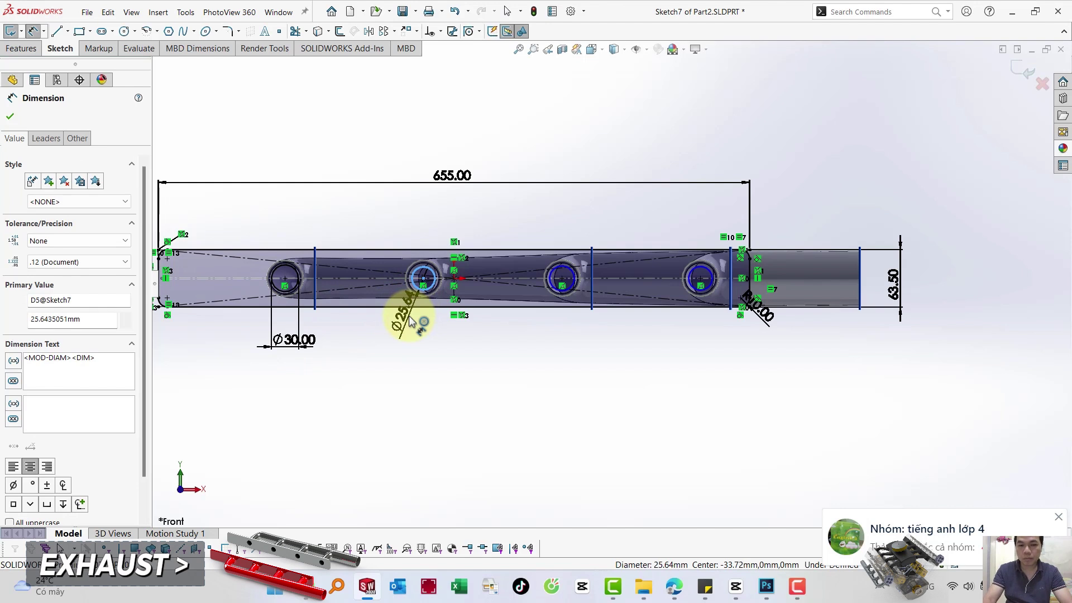
text(30)
key(Return)
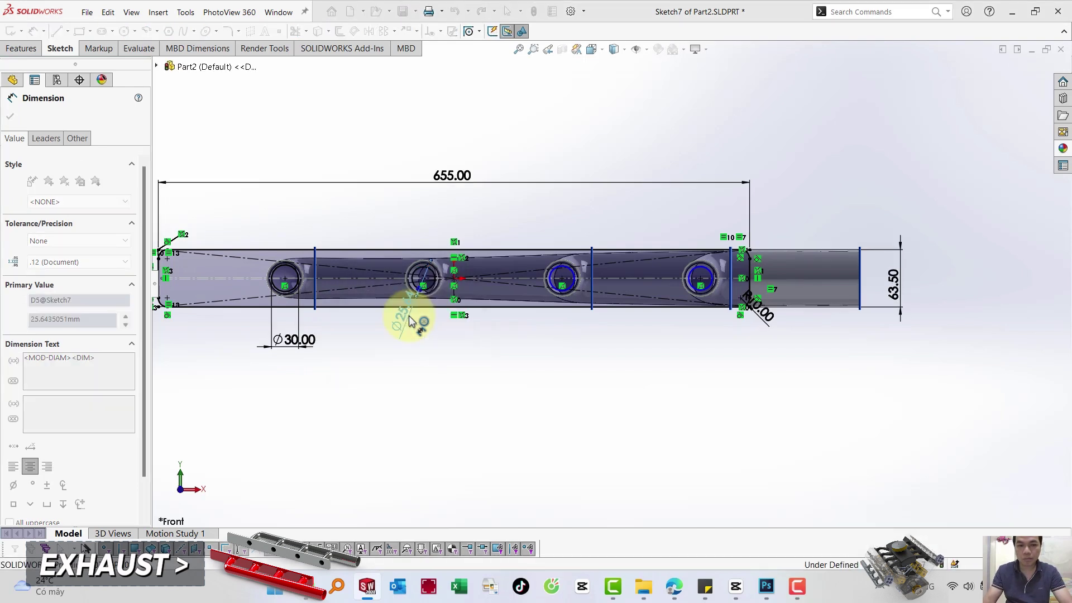
Dimension the third and fourth hole circles at Ø30 mm and exit the sketch.
click(575, 289)
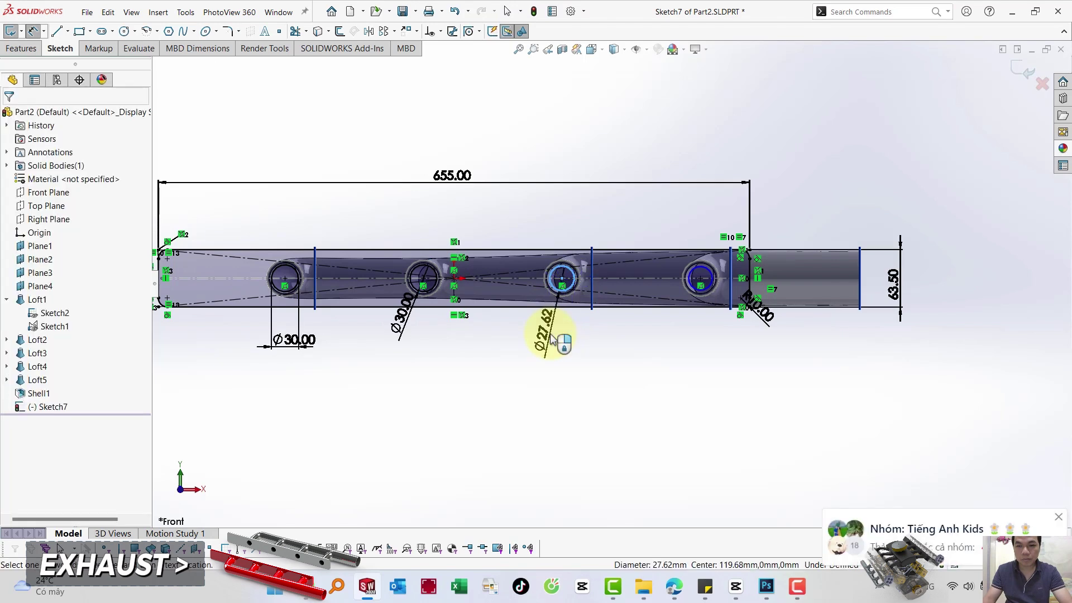
click(550, 336)
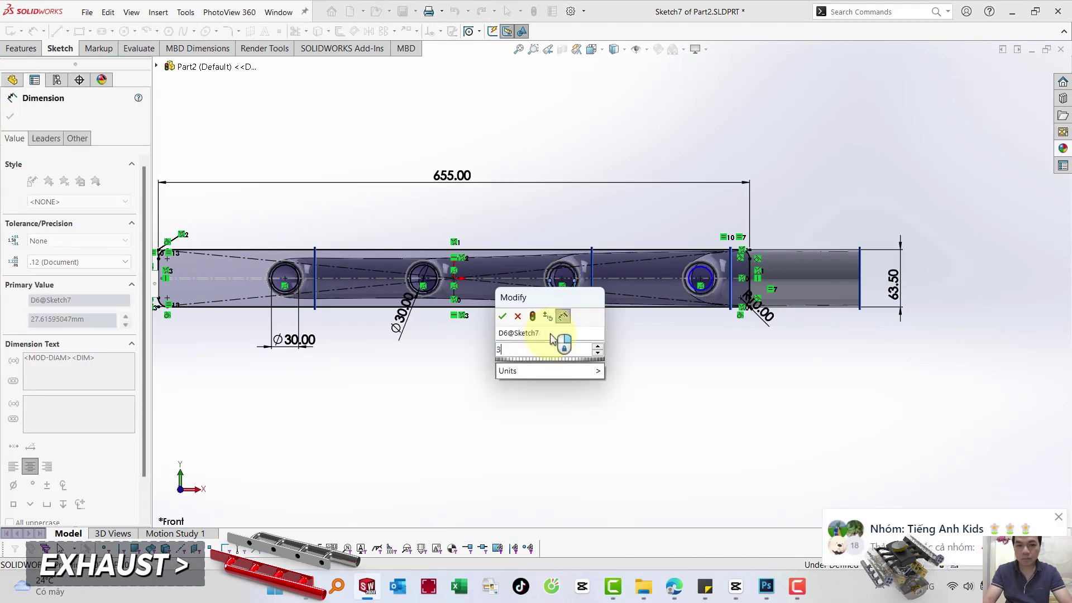
text(30)
key(Return)
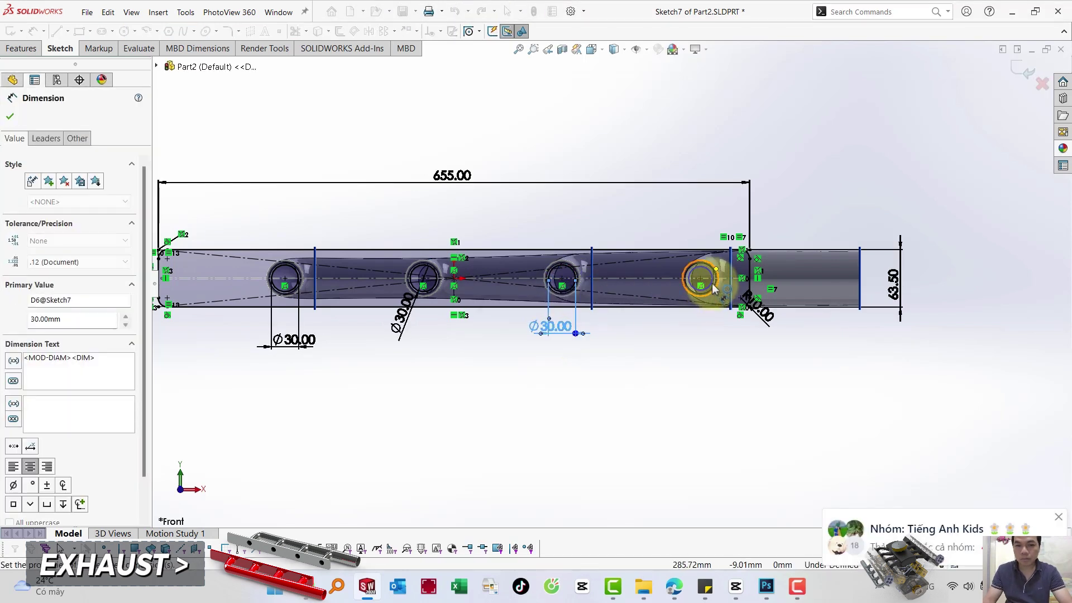
click(711, 281)
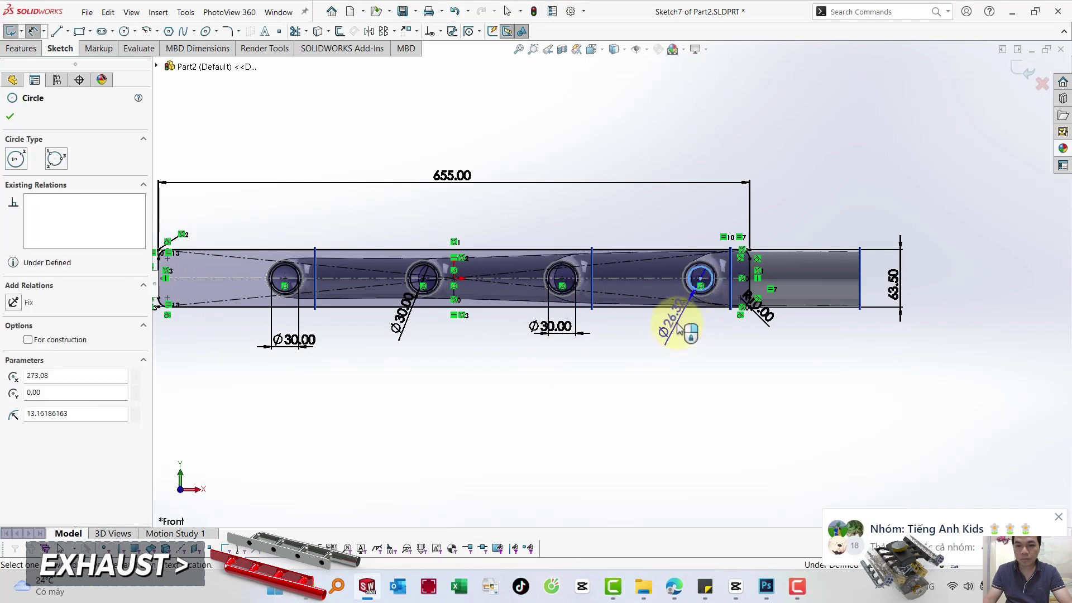
click(678, 329)
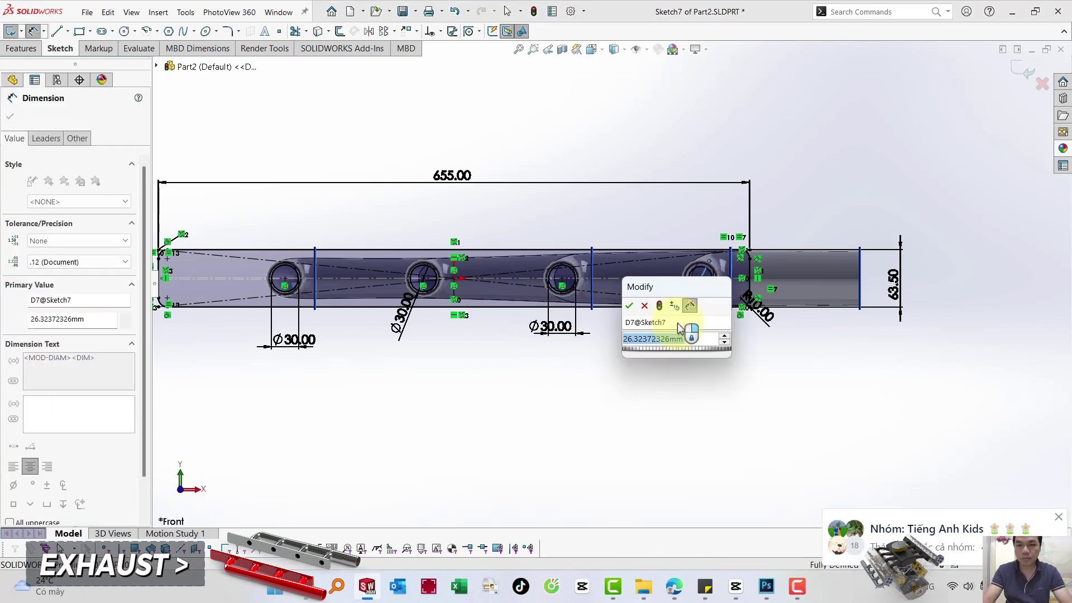
text(30)
key(Return)
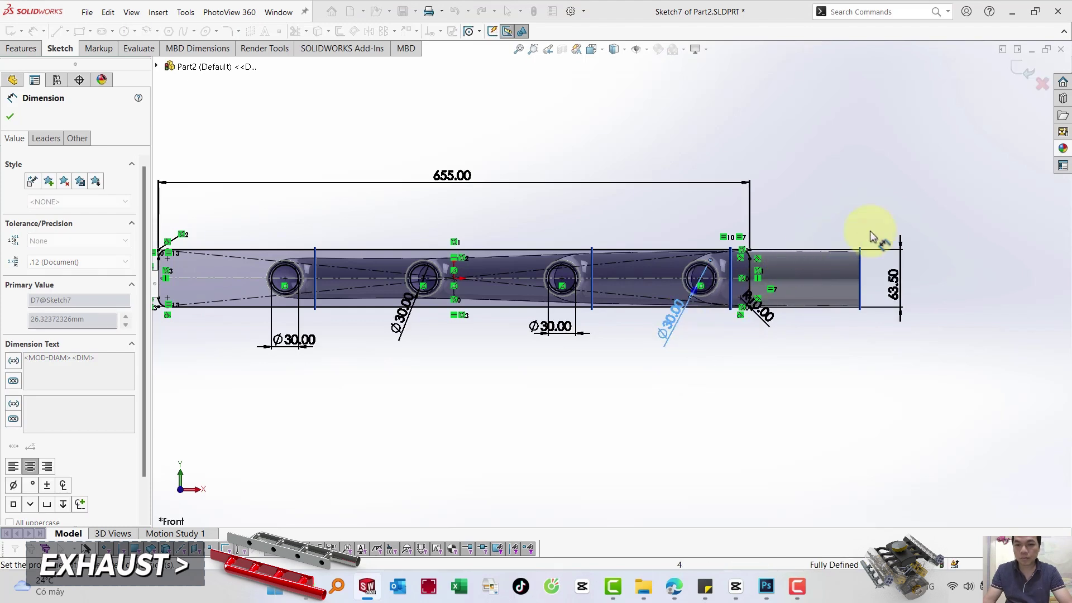
click(1017, 69)
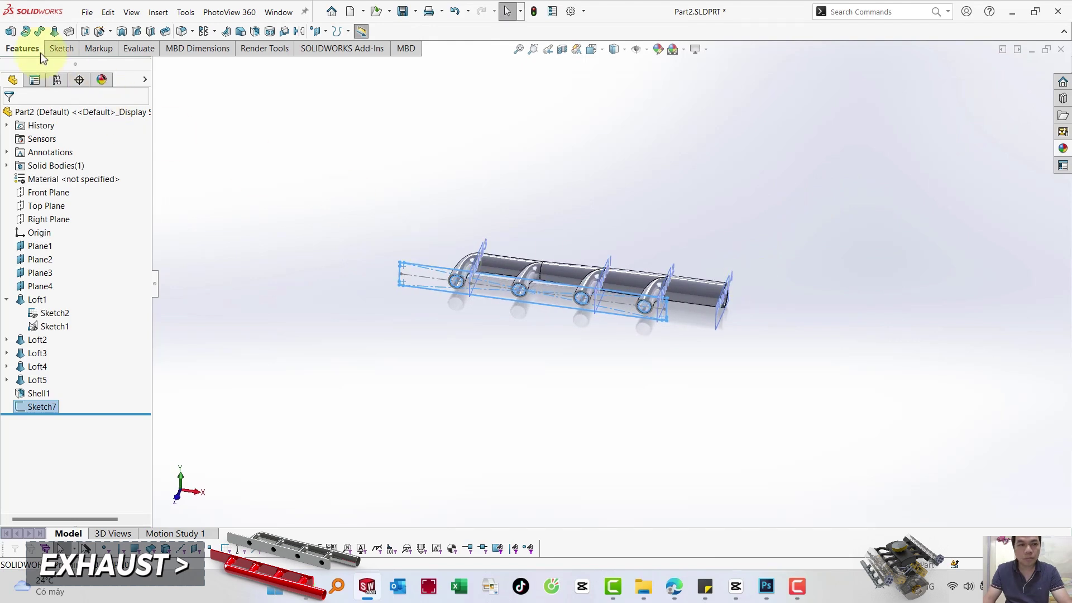
Extrude Sketch7 10 mm mid-plane into the flange plate and zoom to fit.
key(e)
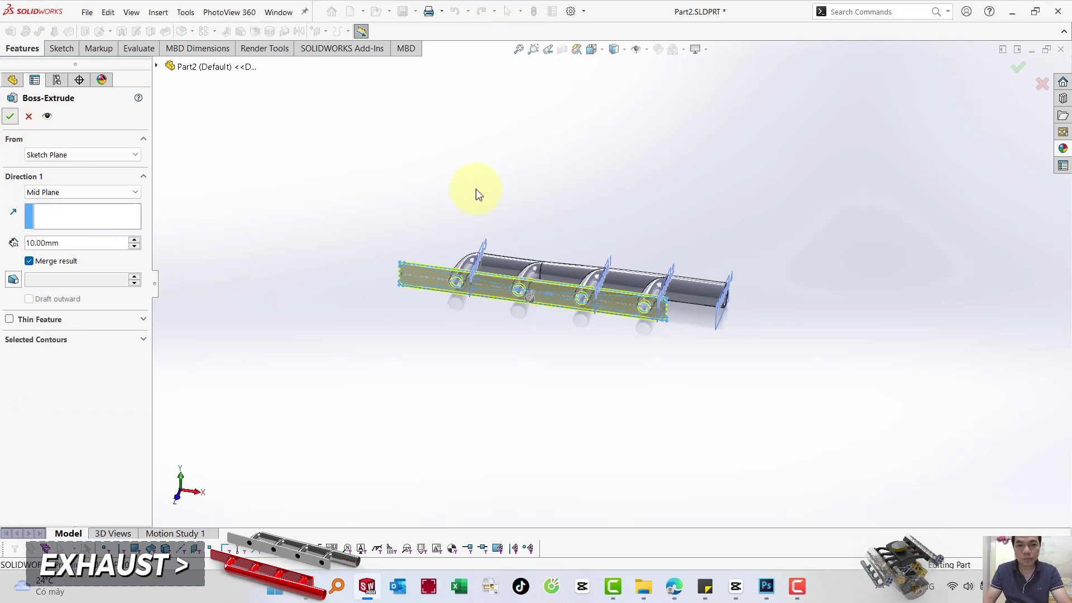
key(Return)
mouse_move(429, 187)
middle_down()
mouse_move(455, 197)
mouse_move(491, 285)
middle_up()
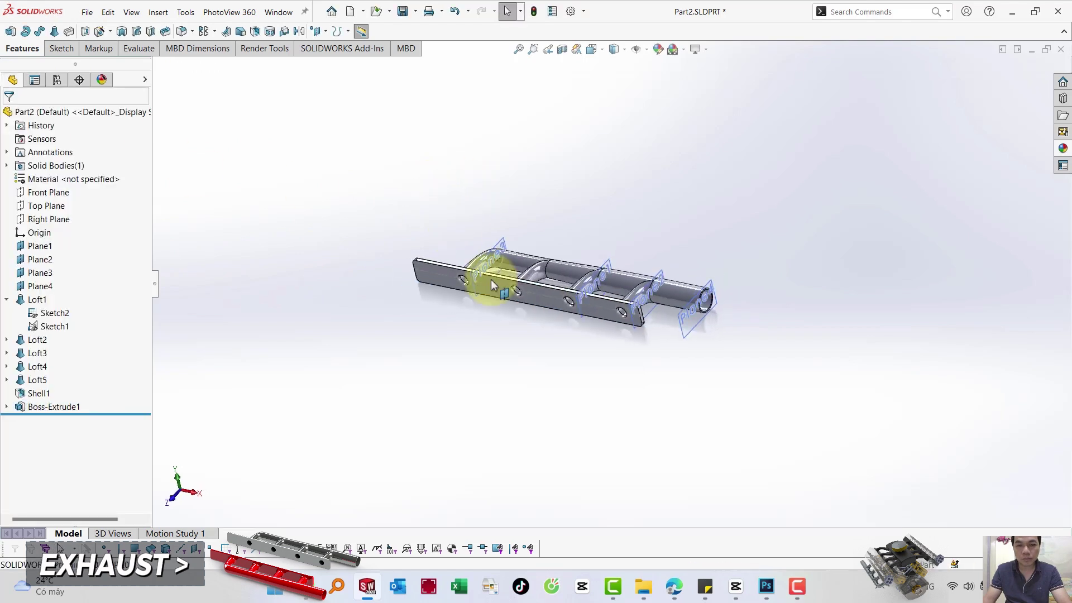
key(f)
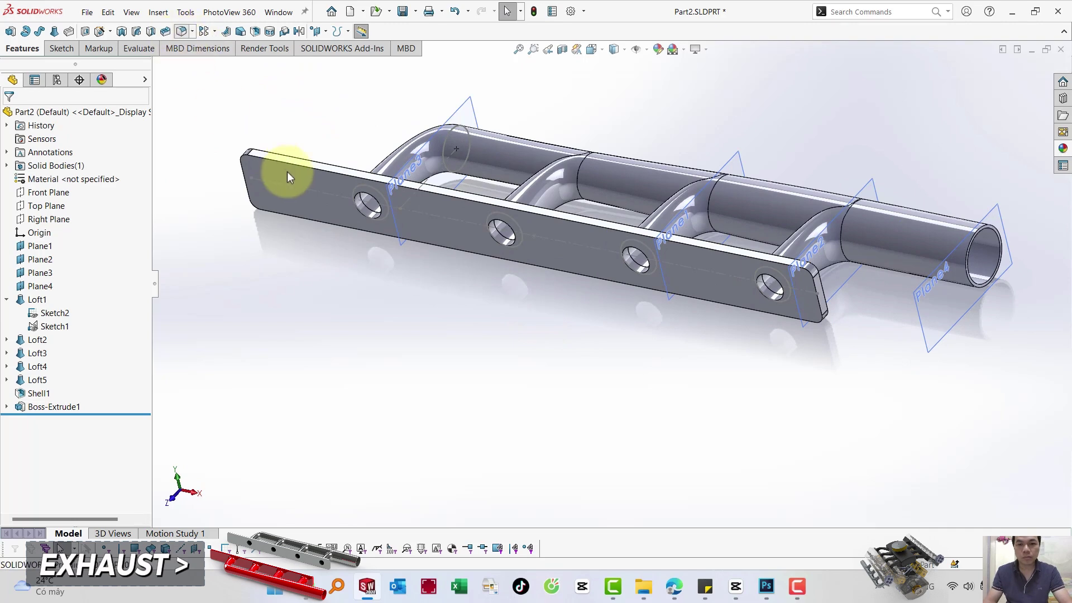
Fillet the flange plate's edge with a 5 mm radius.
text(r)
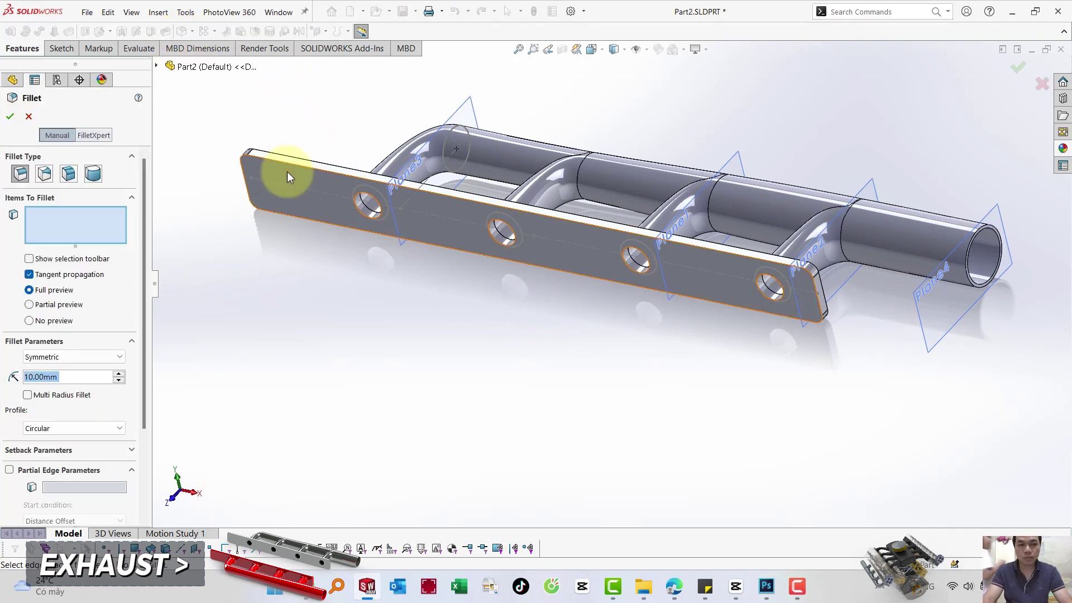
text(5)
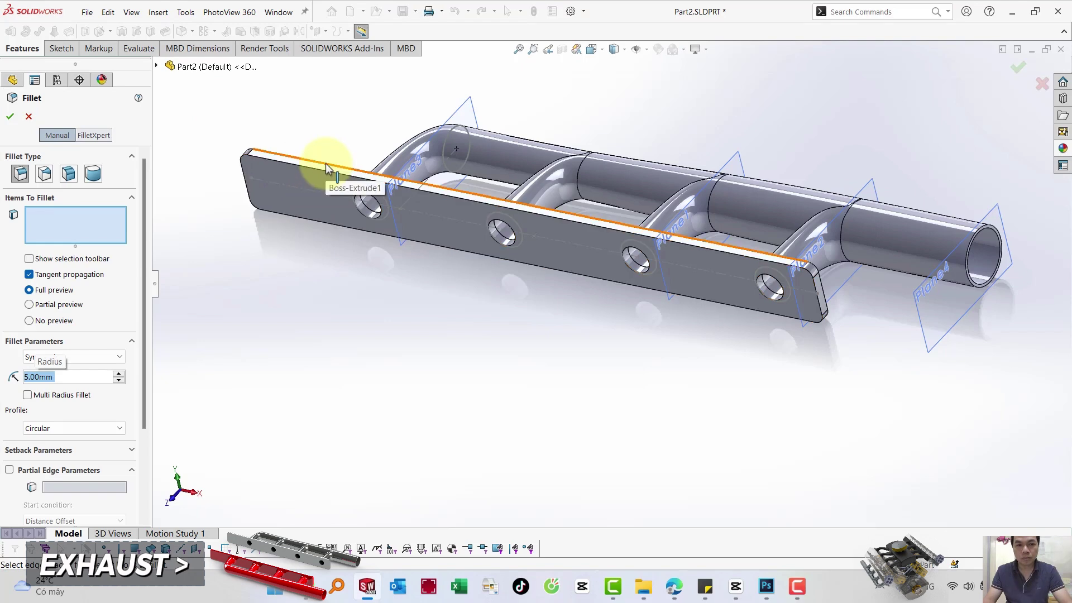
click(326, 167)
click(8, 115)
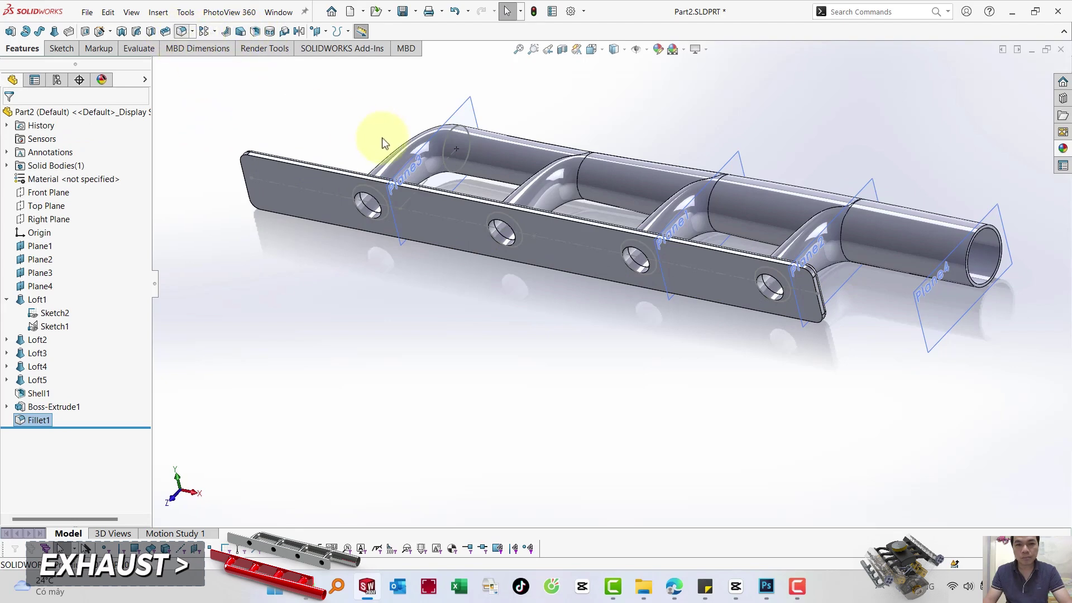
Add a 10 mm fillet on the runner base edge and the plate's top face.
key(Return)
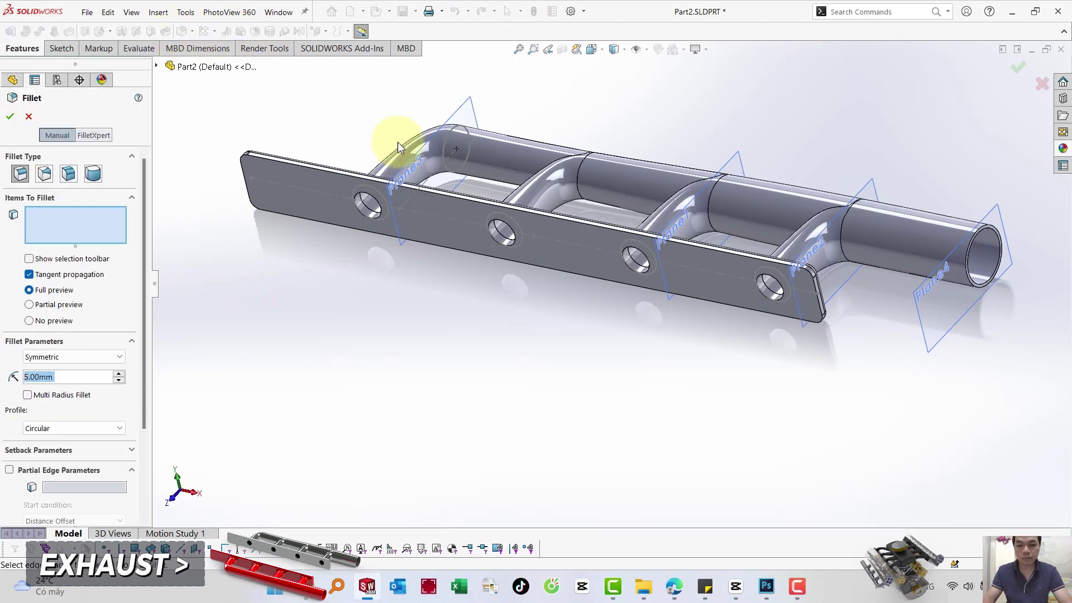
text(10)
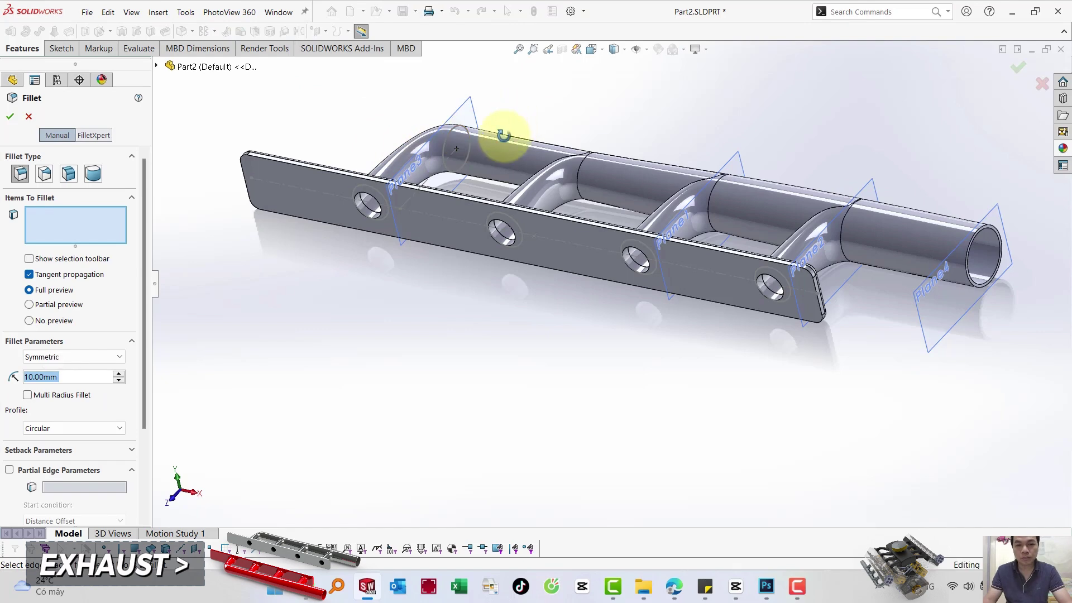
mouse_move(502, 131)
middle_down()
mouse_move(469, 169)
mouse_move(509, 172)
mouse_move(422, 139)
mouse_move(431, 156)
mouse_move(424, 303)
middle_up()
scroll(425, 303, down, 5)
click(459, 367)
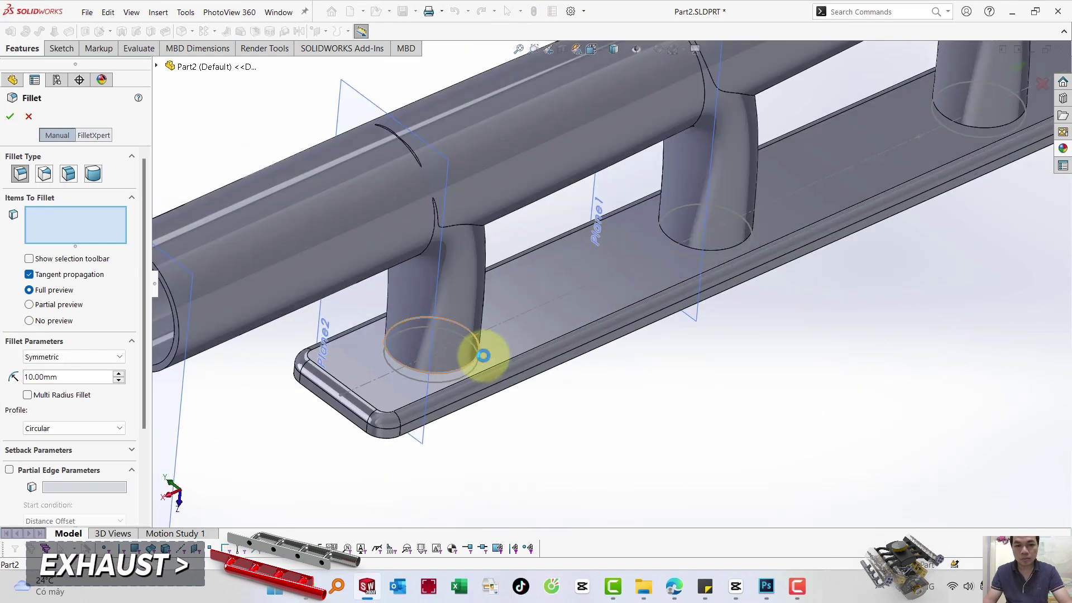
click(713, 254)
scroll(714, 257, up, 3)
scroll(726, 261, up, 2)
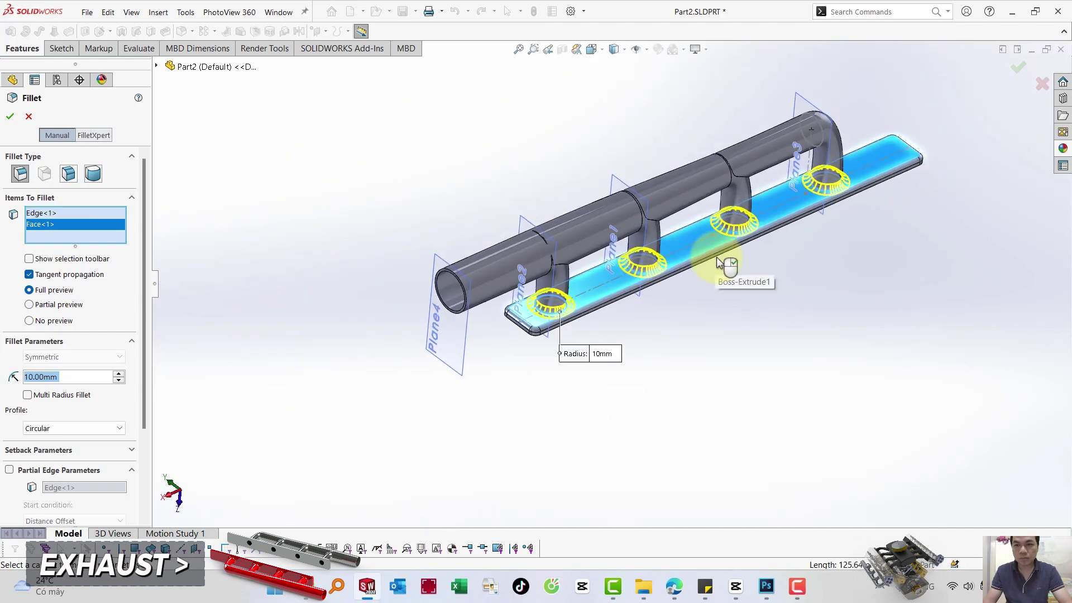
click(10, 123)
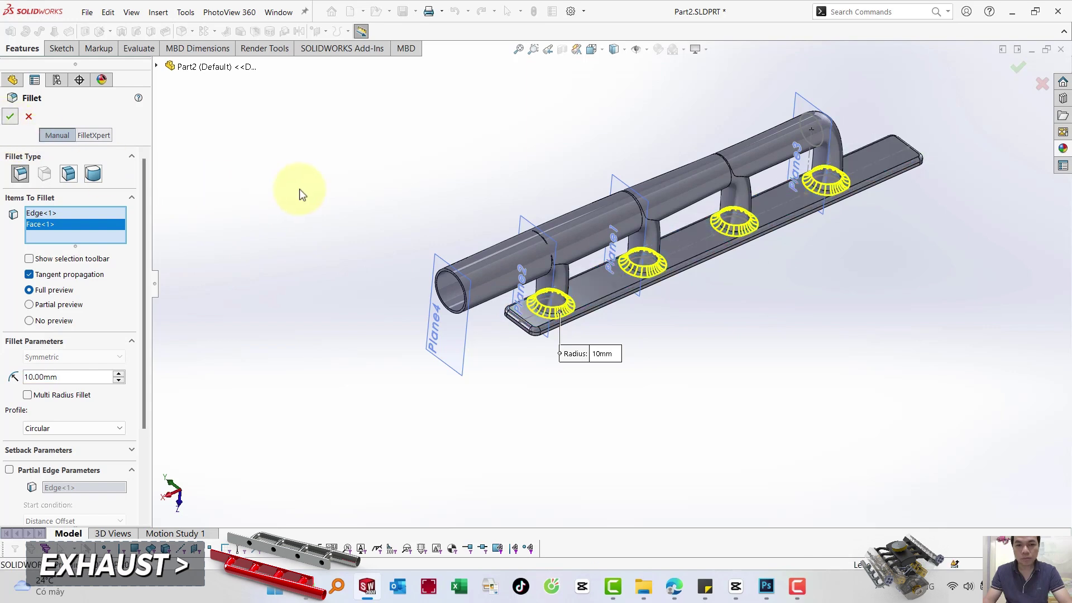
click(455, 196)
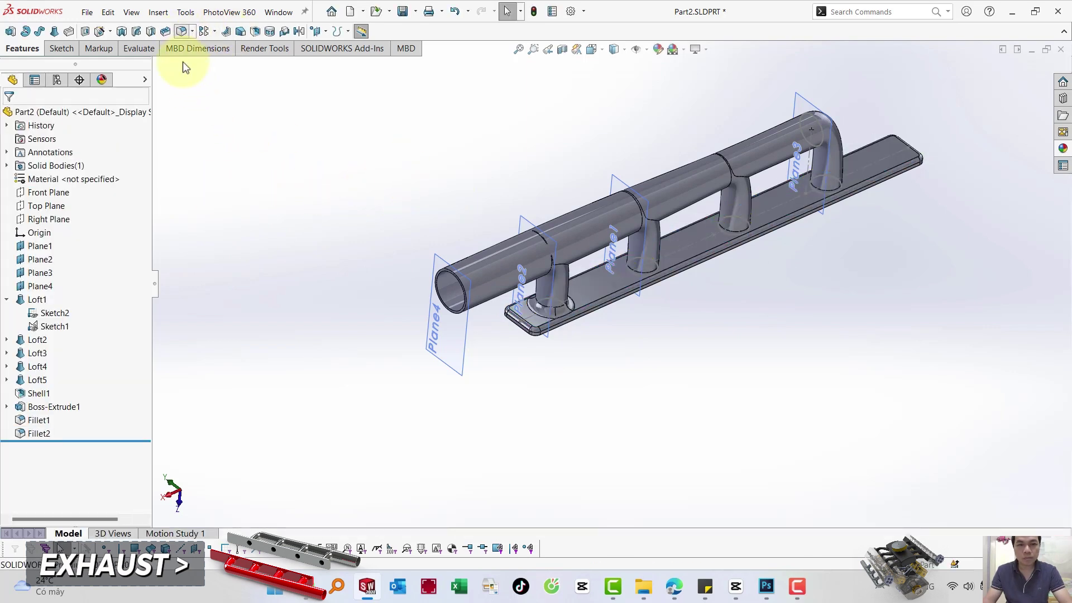
Try a 20 mm fillet on a runner-to-collector junction edge, then abandon it.
key(Return)
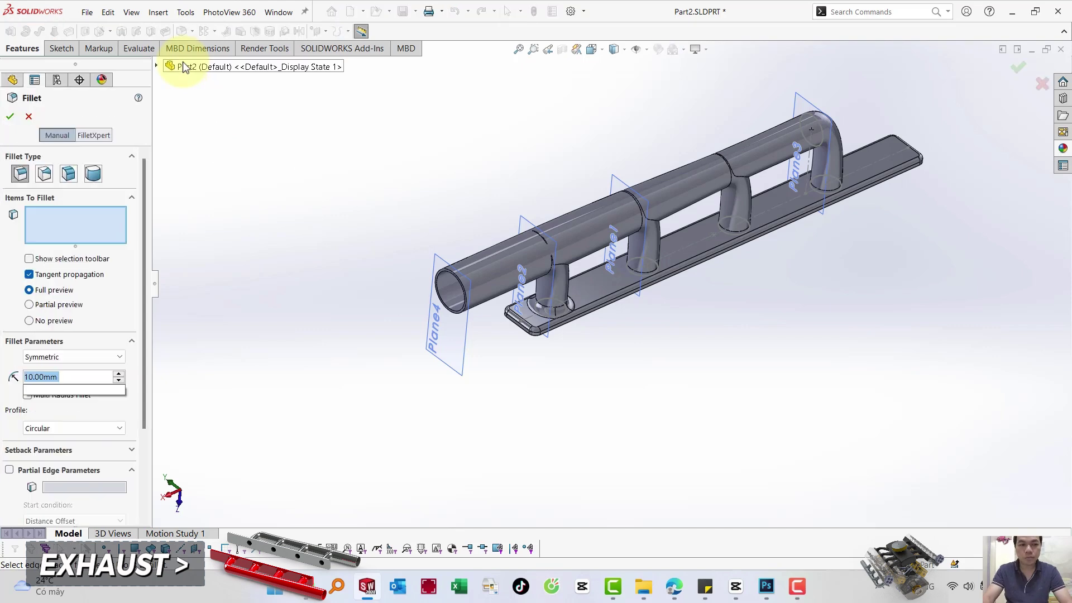
text(20)
key(Return)
scroll(559, 251, down, 3)
scroll(618, 282, down, 3)
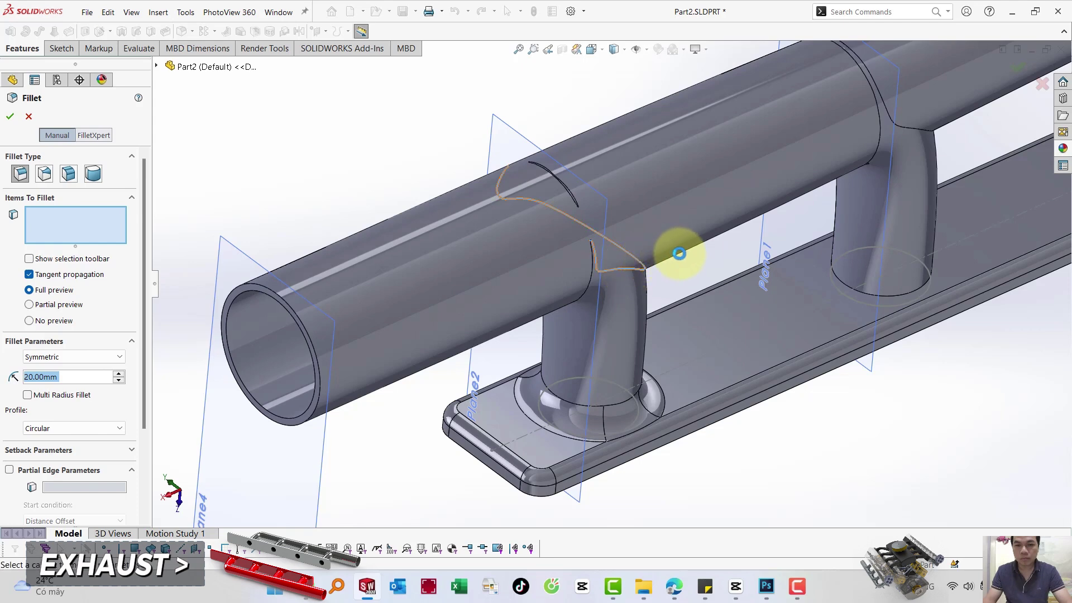
click(676, 254)
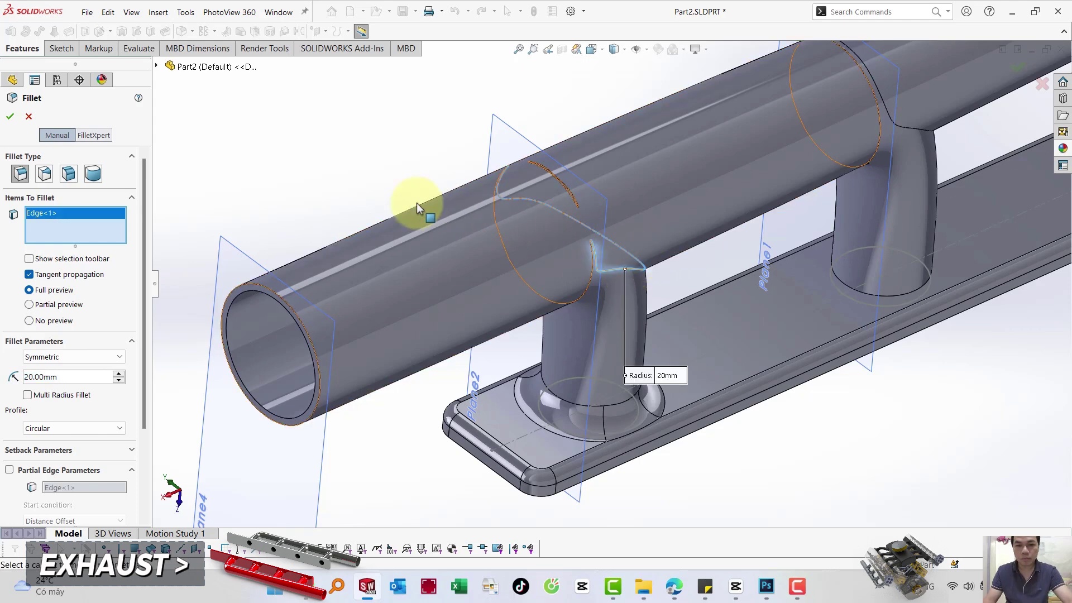
key(Return)
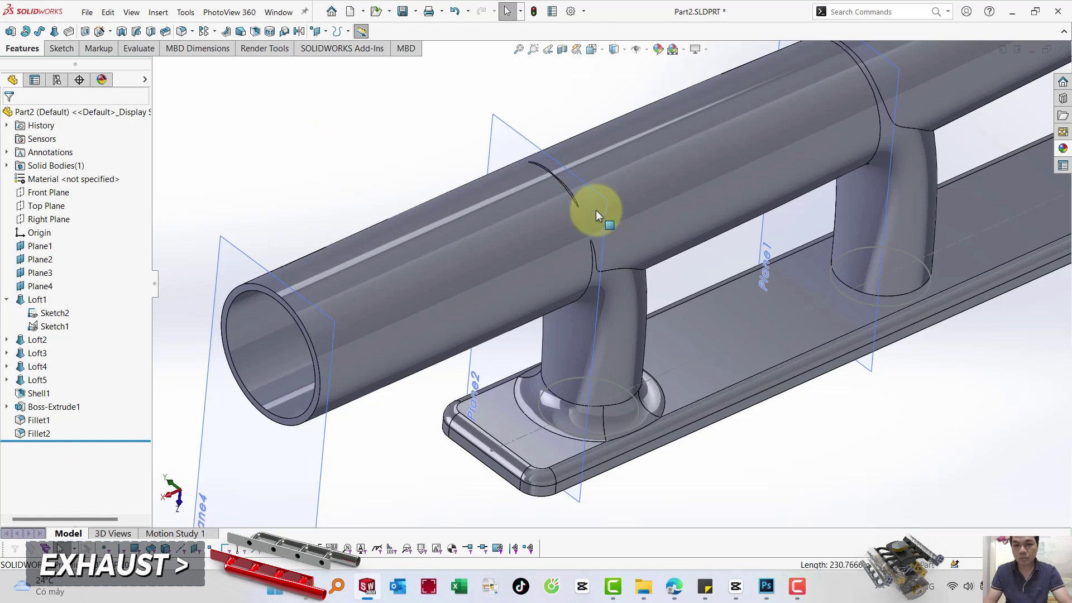
mouse_move(595, 210)
middle_down()
mouse_move(545, 150)
mouse_move(619, 240)
mouse_move(729, 263)
mouse_move(714, 289)
mouse_move(337, 130)
middle_up()
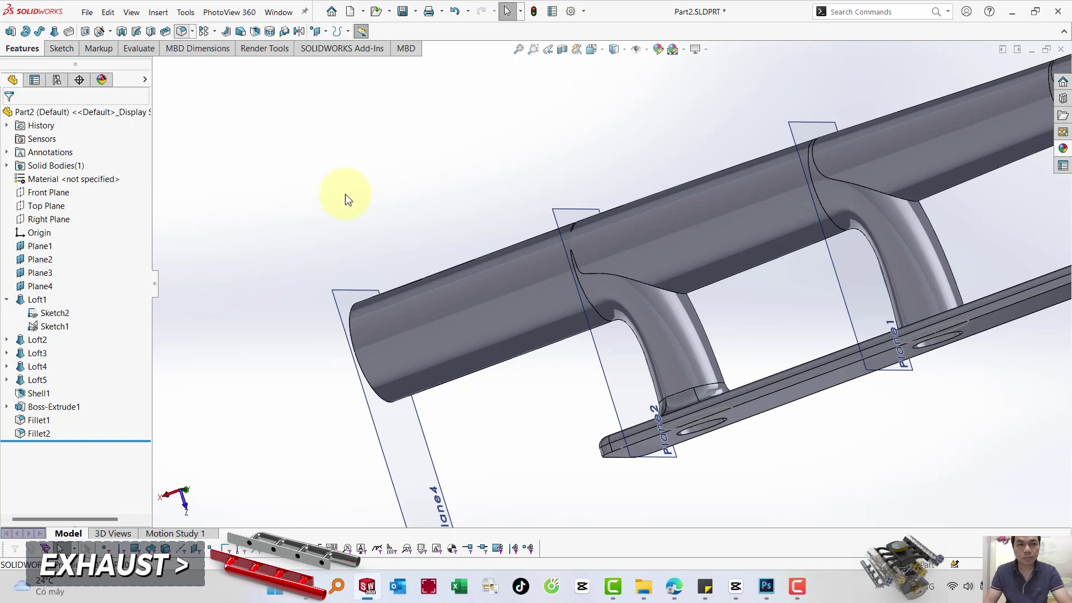
Start a new 10 mm fillet and select the three runner-to-collector junction edges.
key(Return)
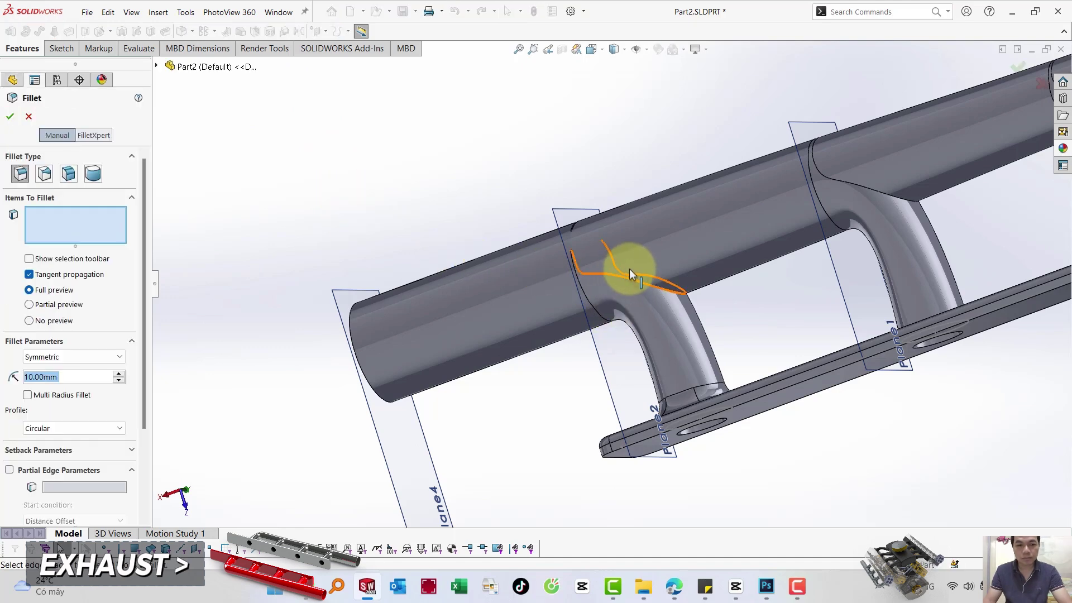
text(20)
key(Return)
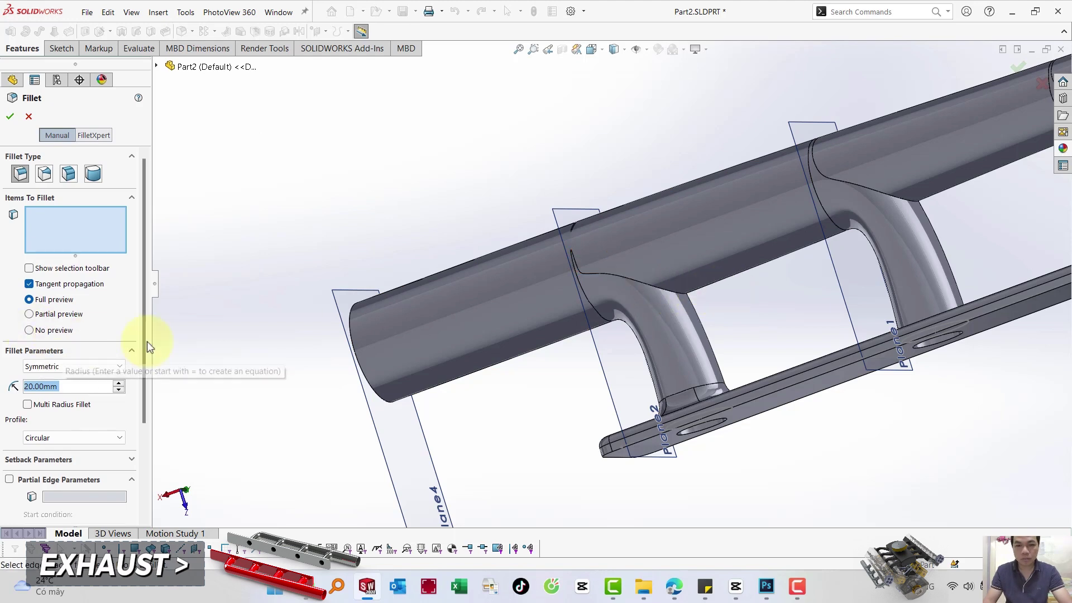
double_click(68, 386)
text(10)
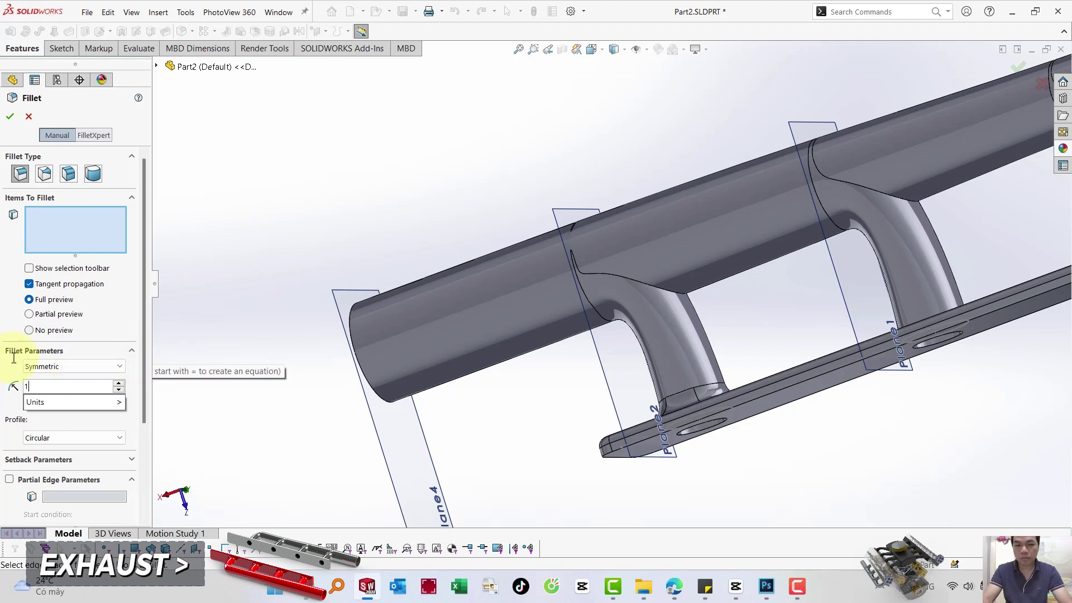
key(Return)
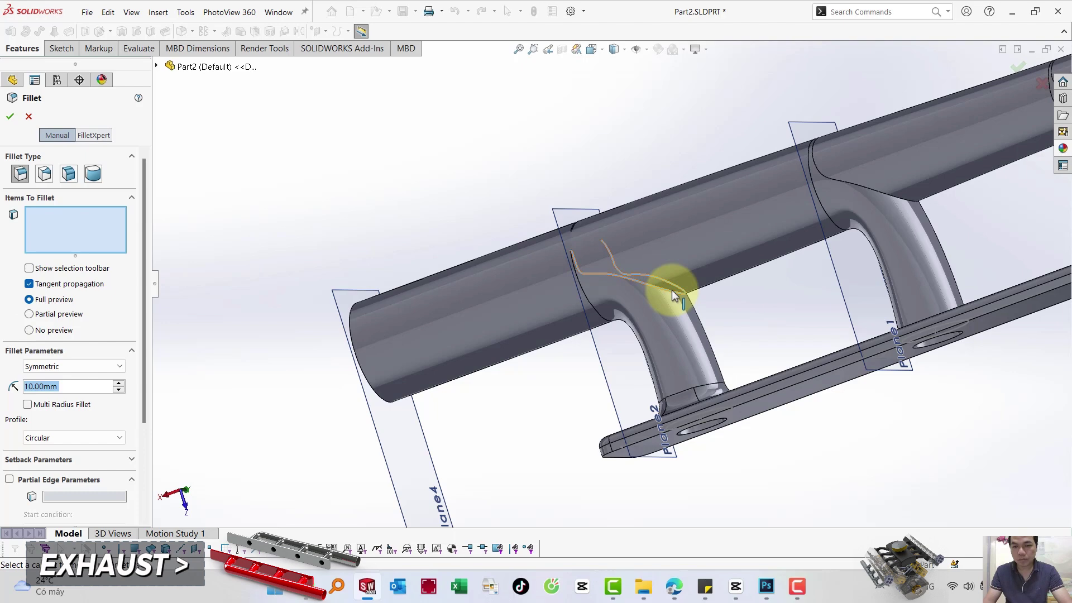
click(673, 296)
scroll(802, 232, up, 5)
scroll(811, 216, down, 5)
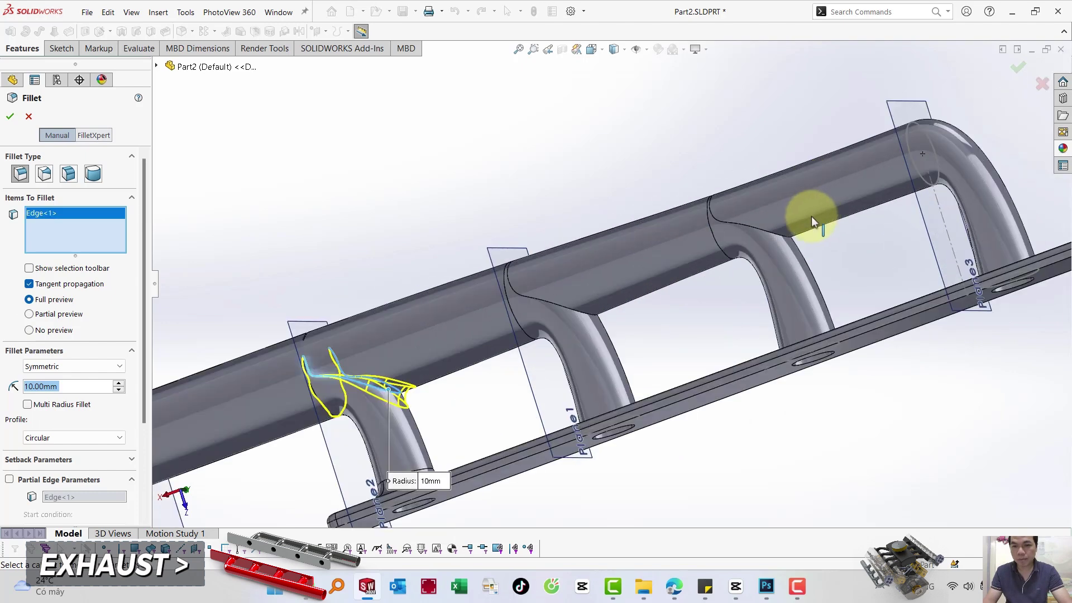
scroll(778, 239, down, 2)
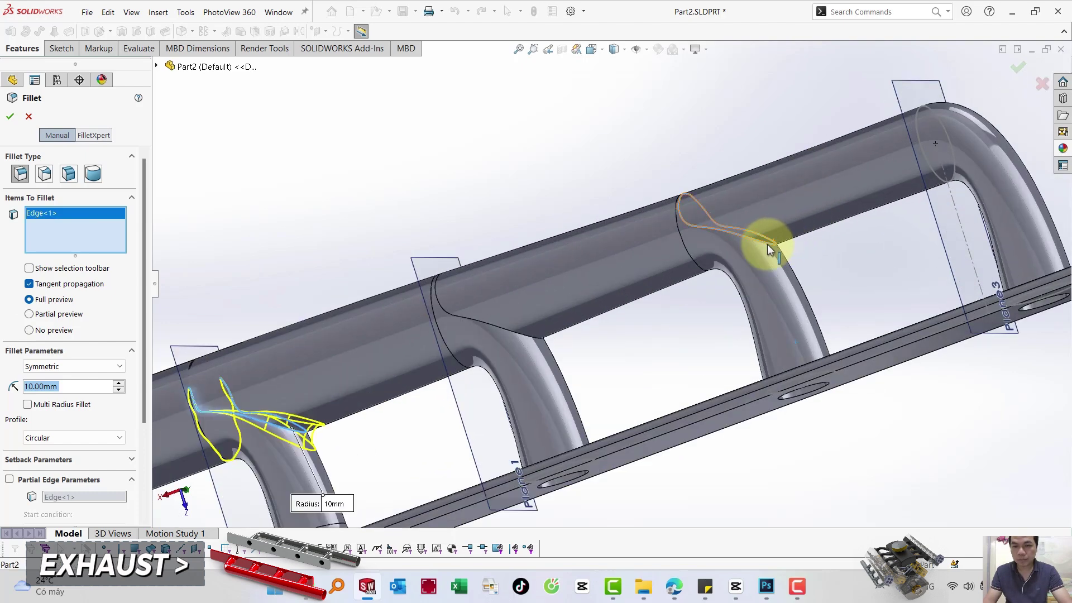
click(536, 345)
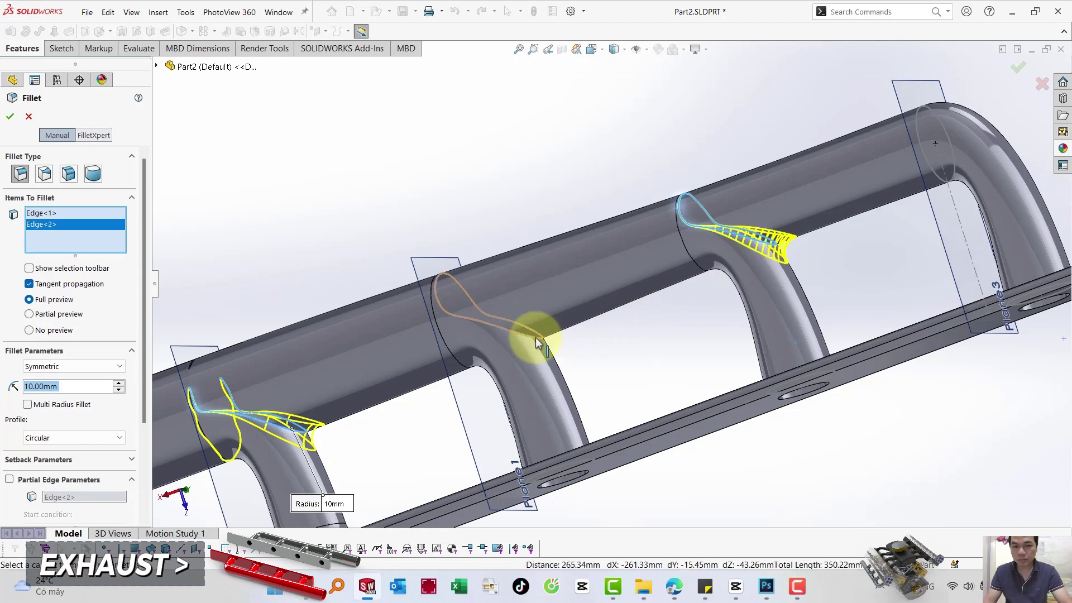
click(536, 345)
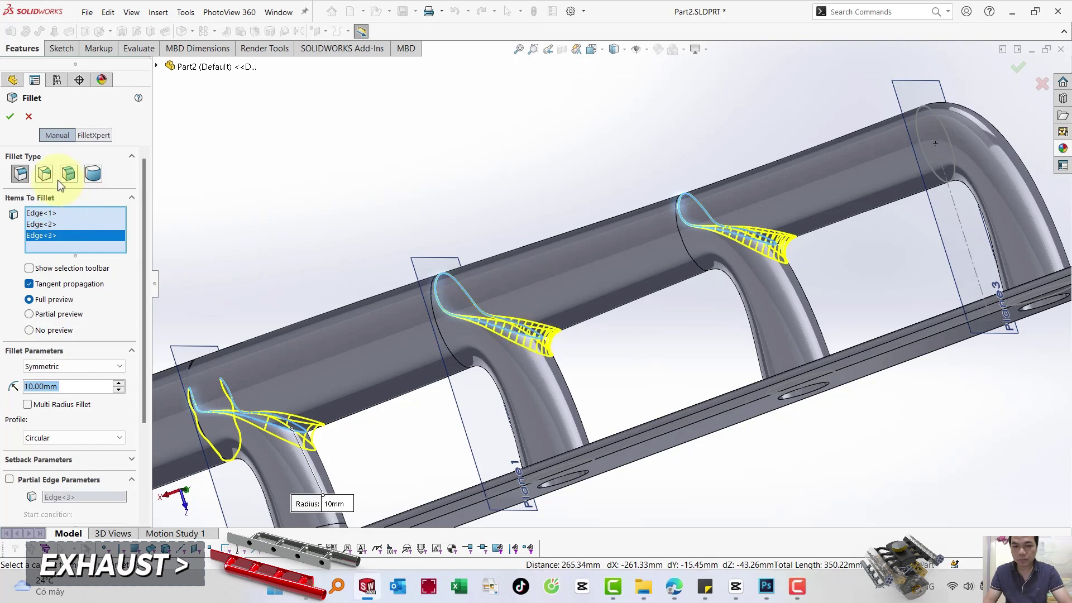
click(343, 208)
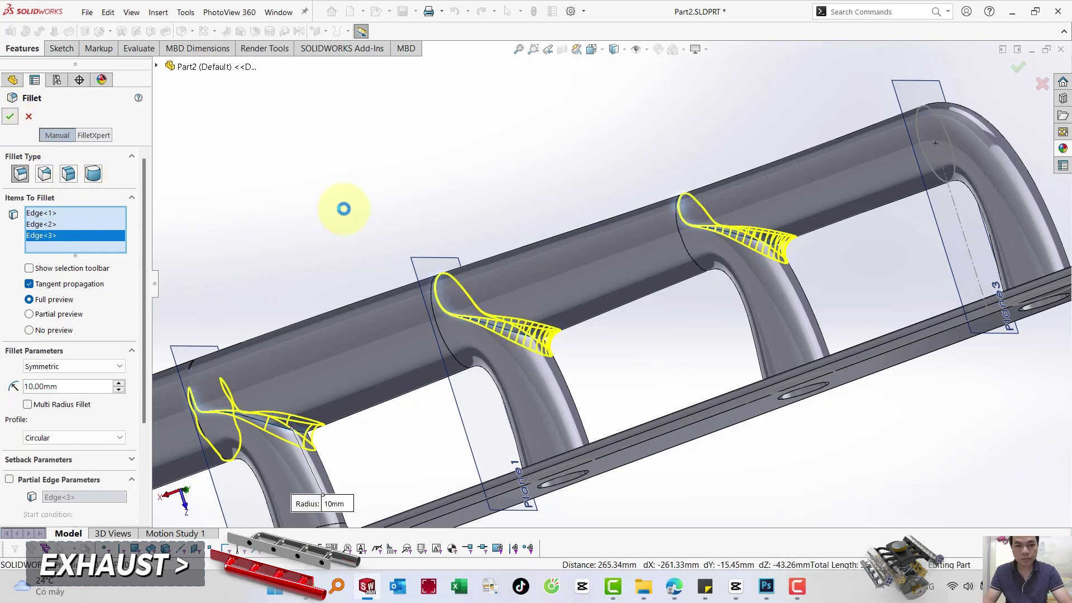
Apply the 10 mm junction fillet and hide Plane1 through Plane4 in isometric view.
click(592, 54)
click(647, 95)
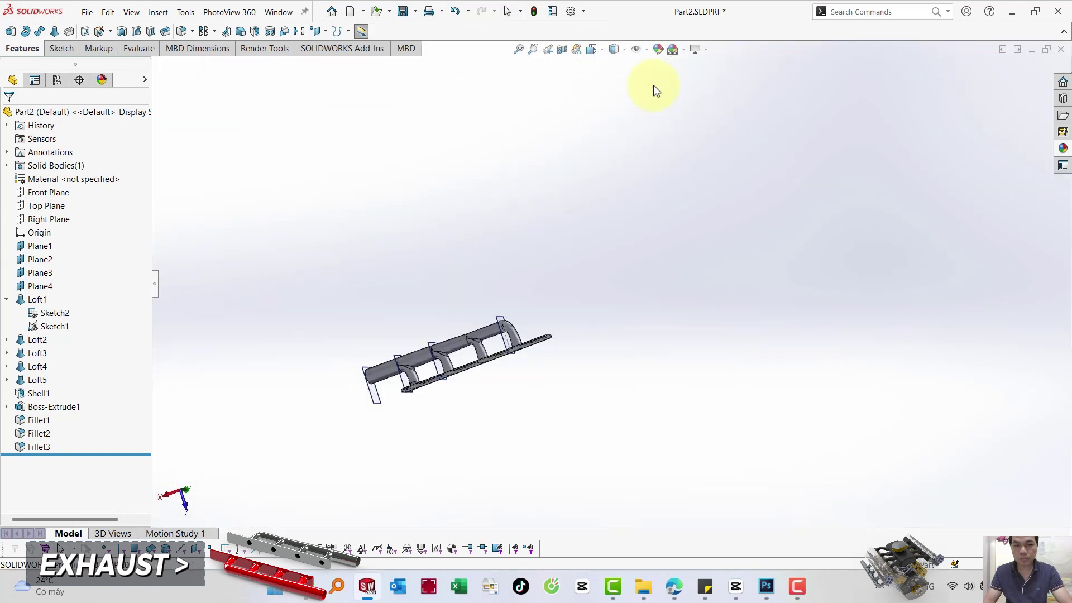
click(38, 245)
shift+click(45, 286)
click(54, 269)
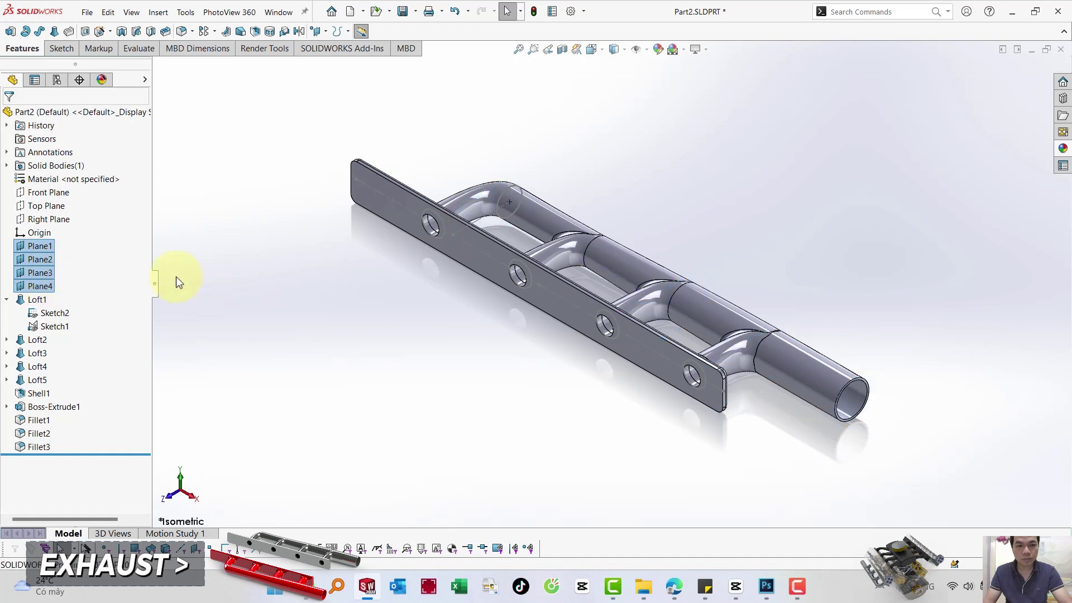
click(353, 303)
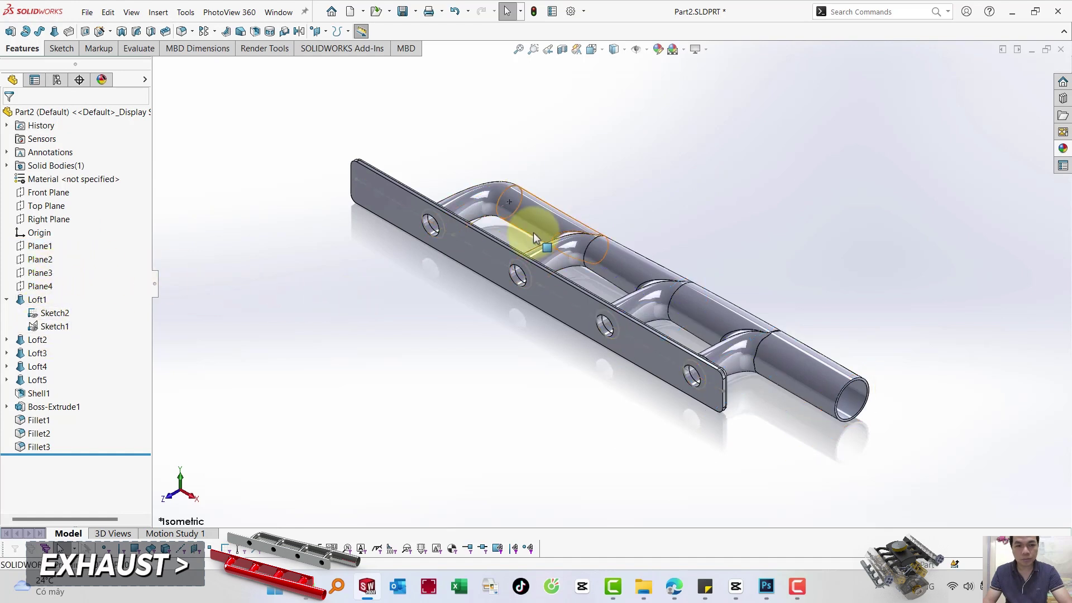
Hide the loft sketches Sketch2 and Sketch1 on the model.
click(519, 197)
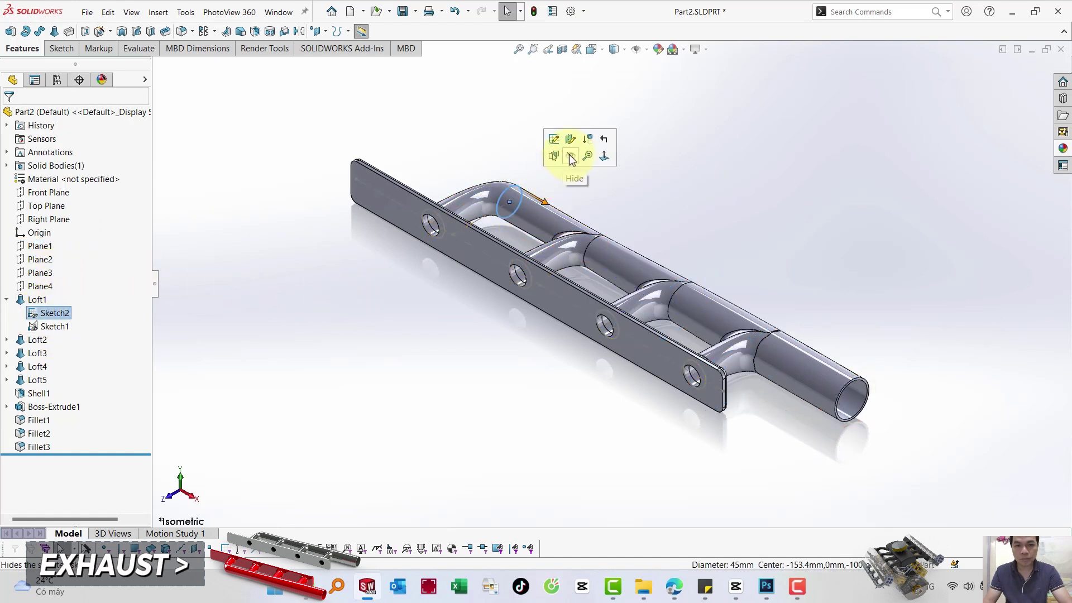
click(570, 156)
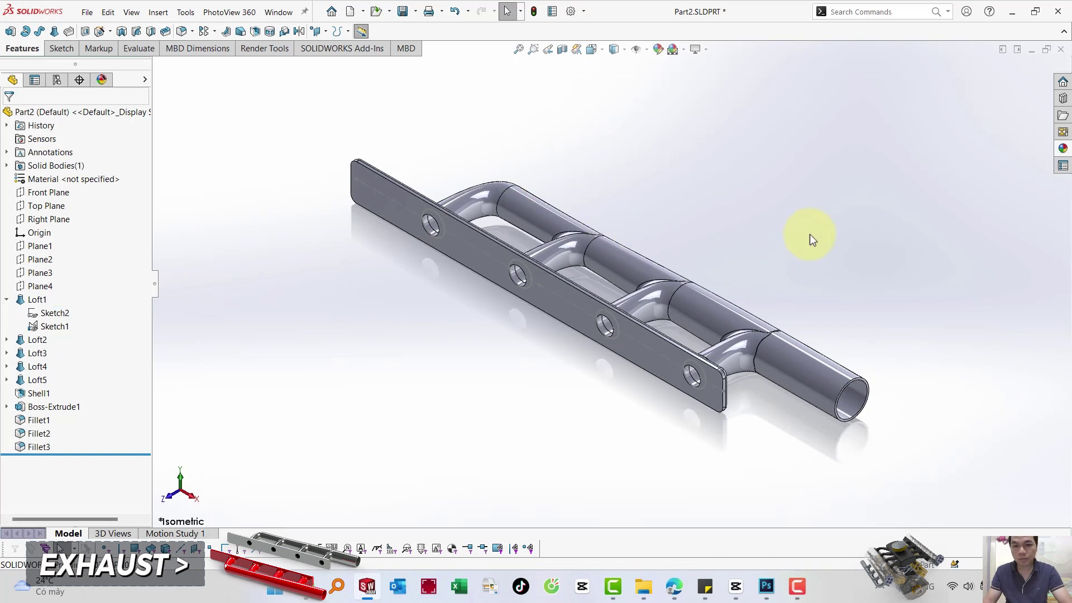
click(705, 371)
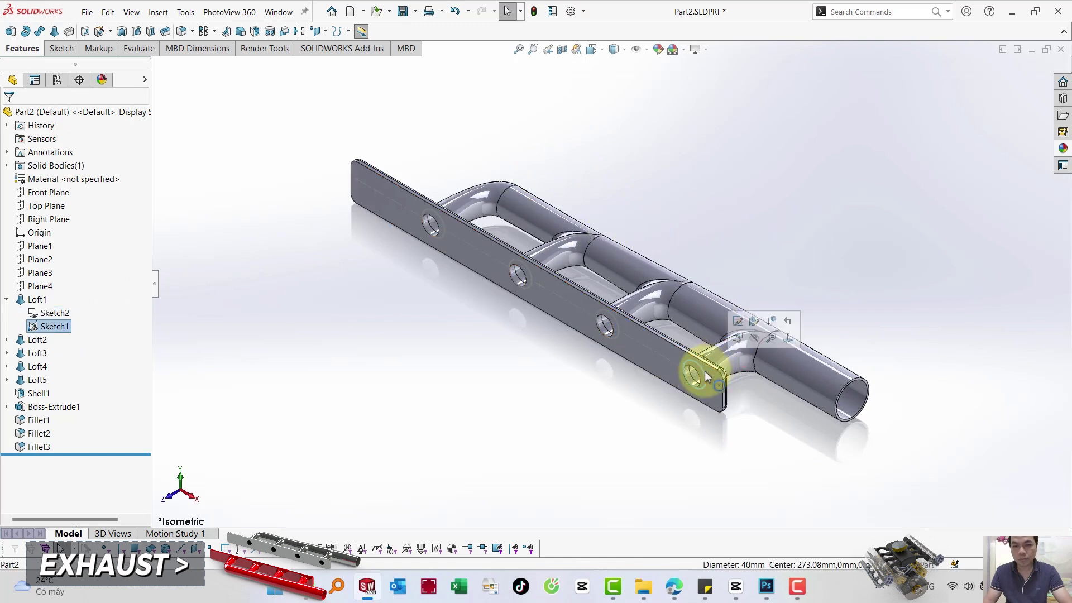
click(744, 339)
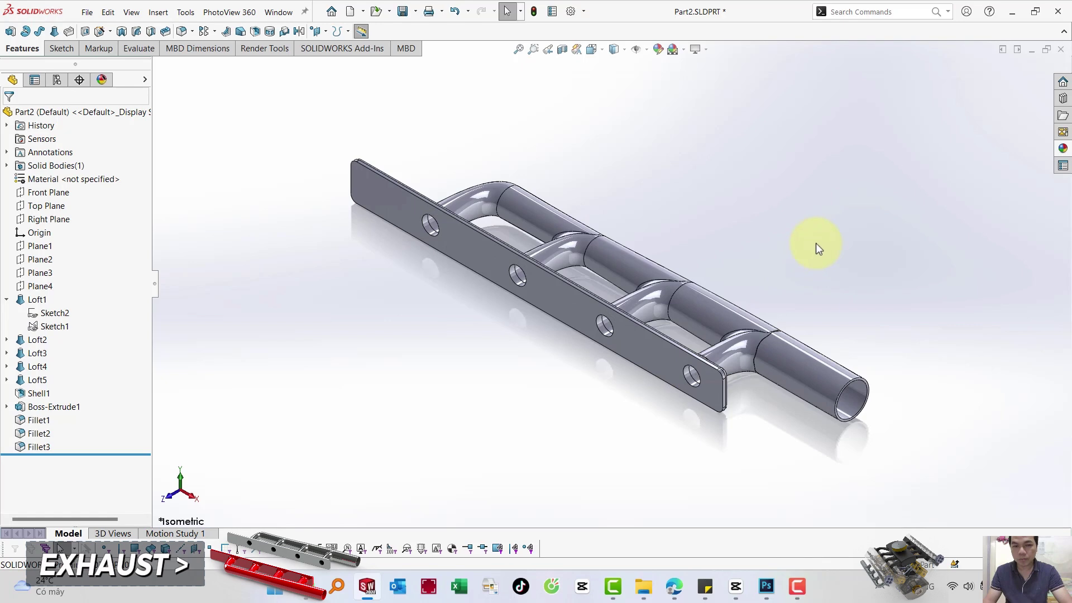
middle_drag(804, 245, 583, 184)
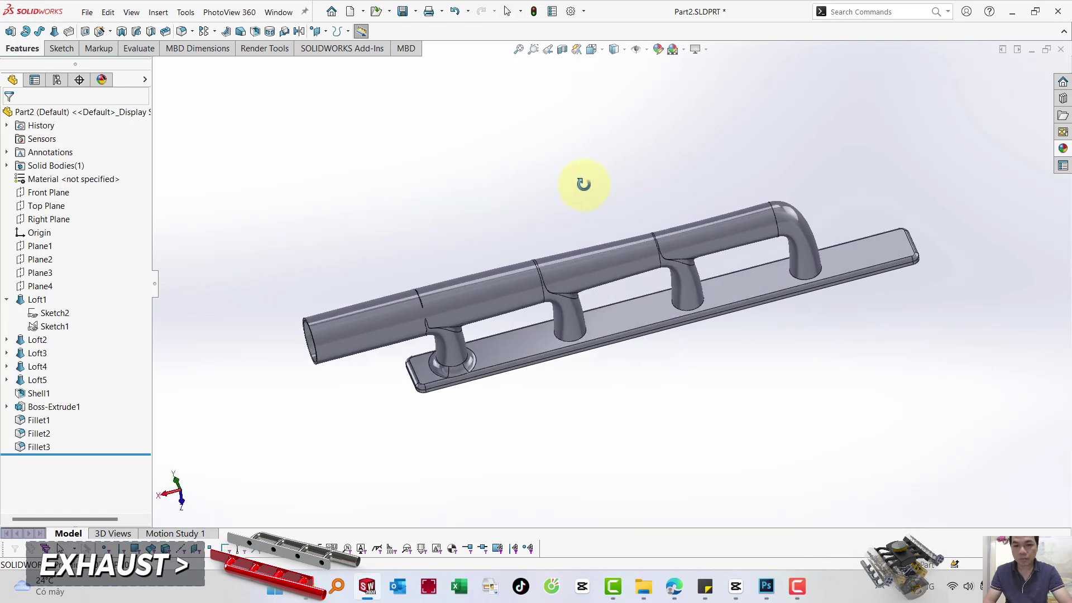
click(620, 50)
Switch to wireframe and start a 7 mm fillet on the first runner-to-plate edge.
click(611, 132)
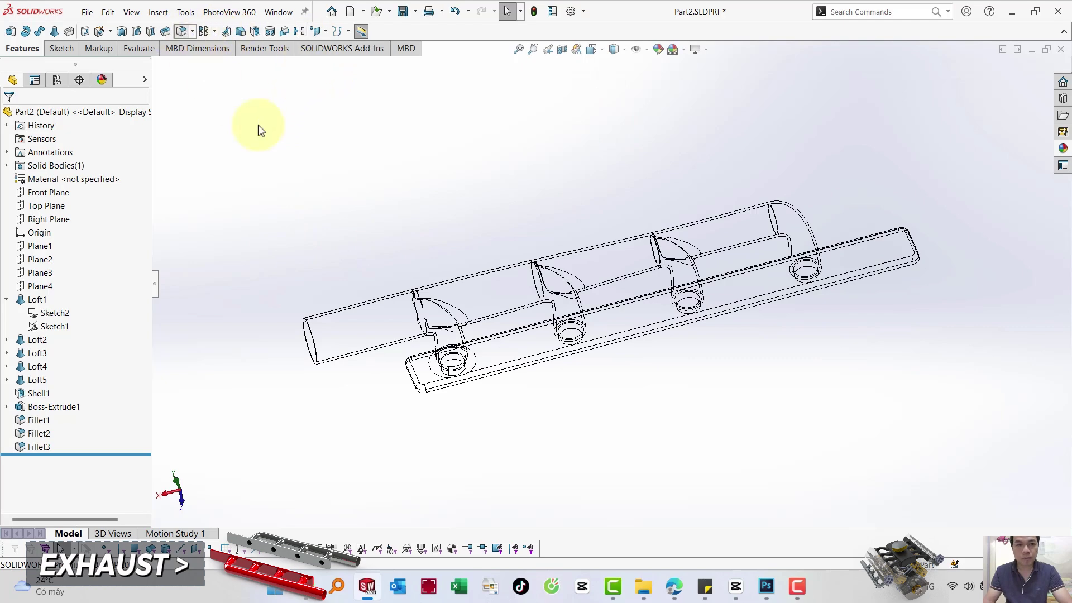
text(f)
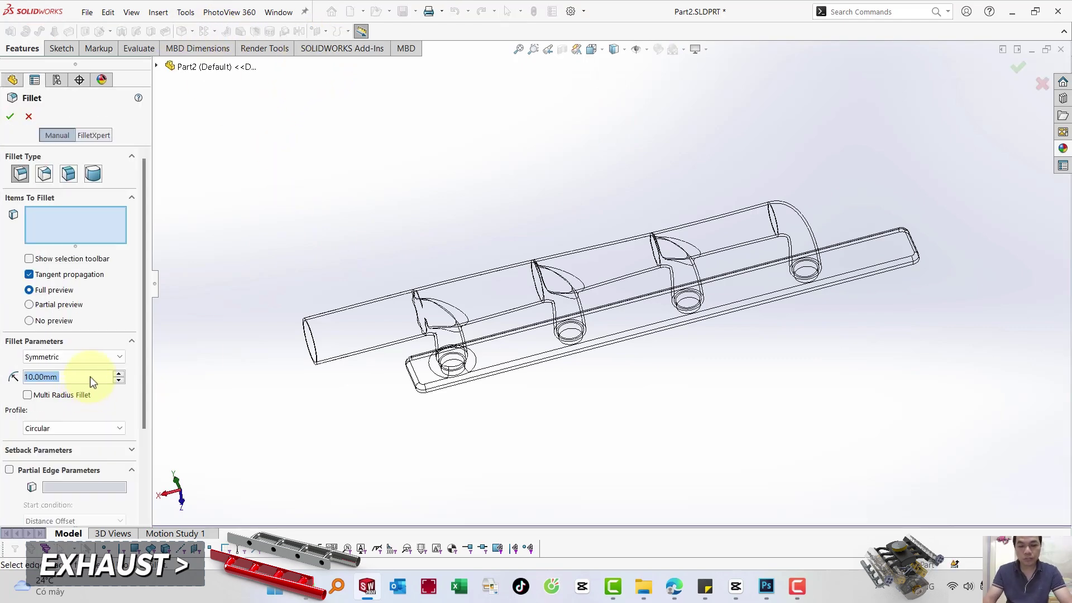
text(7)
key(Return)
scroll(468, 383, down, 5)
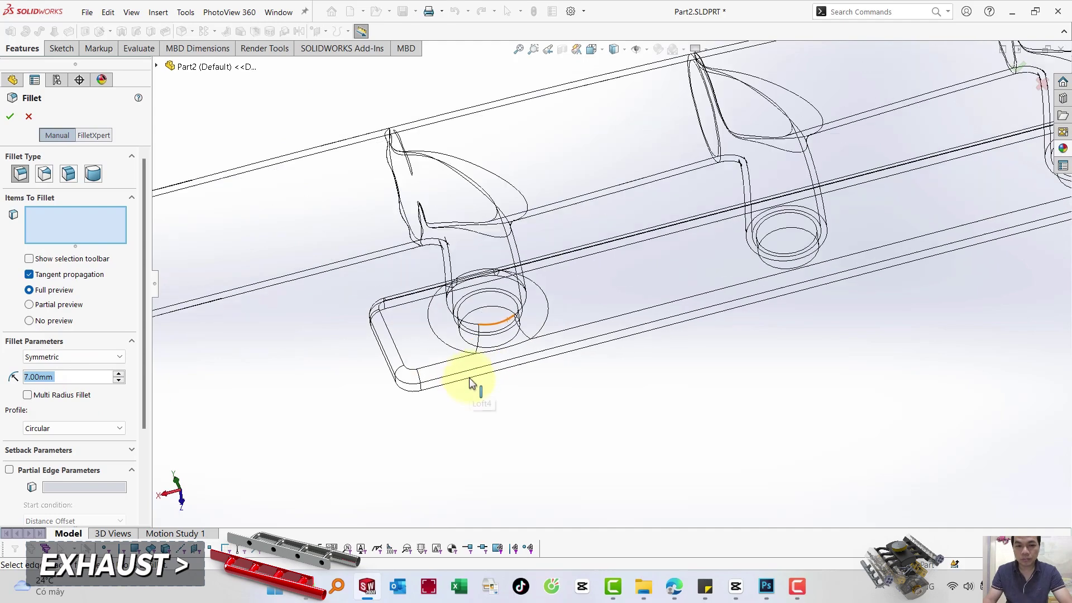
scroll(469, 382, down, 3)
mouse_move(502, 306)
middle_down()
mouse_move(510, 193)
mouse_move(472, 288)
middle_up()
click(478, 301)
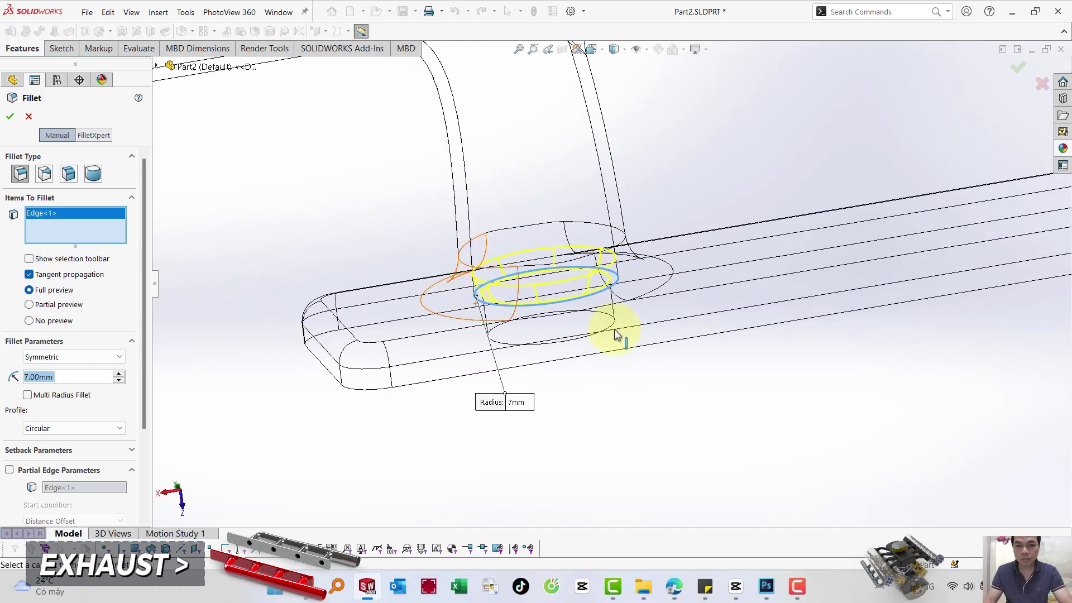
Add the other three runner-to-plate edges and apply the 7 mm fillet.
scroll(618, 335, up, 3)
scroll(885, 256, down, 2)
scroll(748, 243, down, 2)
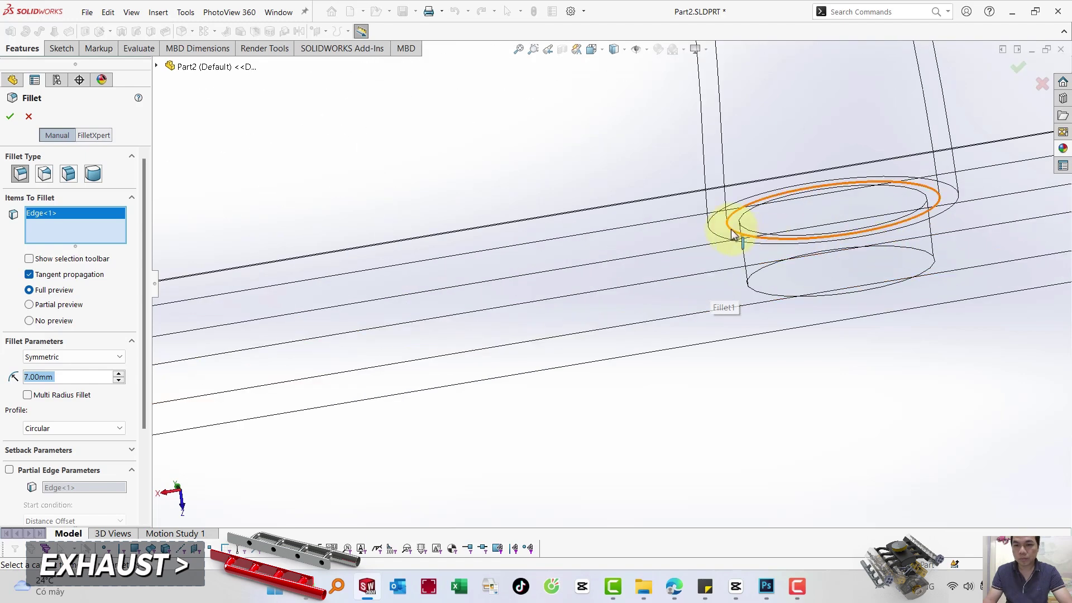
click(734, 234)
scroll(726, 262, up, 2)
scroll(725, 274, up, 2)
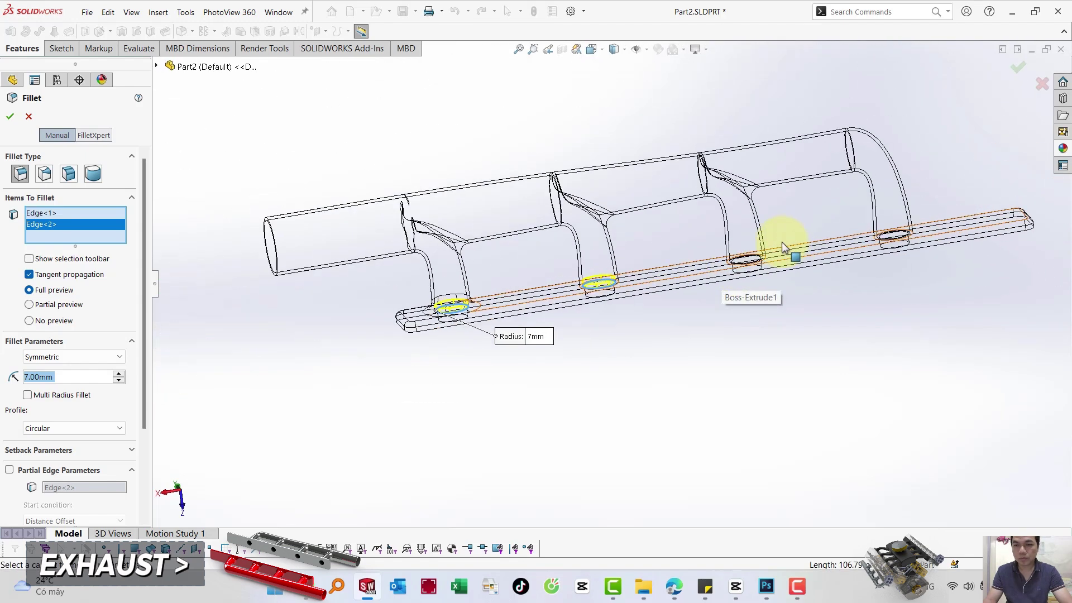
scroll(784, 239, down, 5)
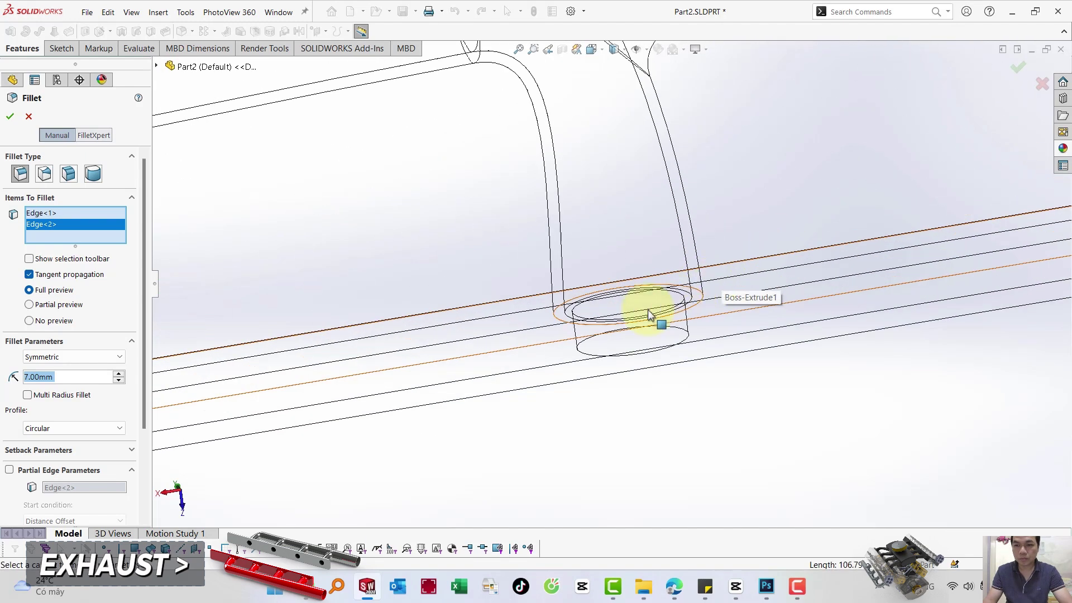
click(584, 312)
scroll(742, 294, up, 2)
scroll(877, 268, down, 2)
scroll(867, 252, down, 1)
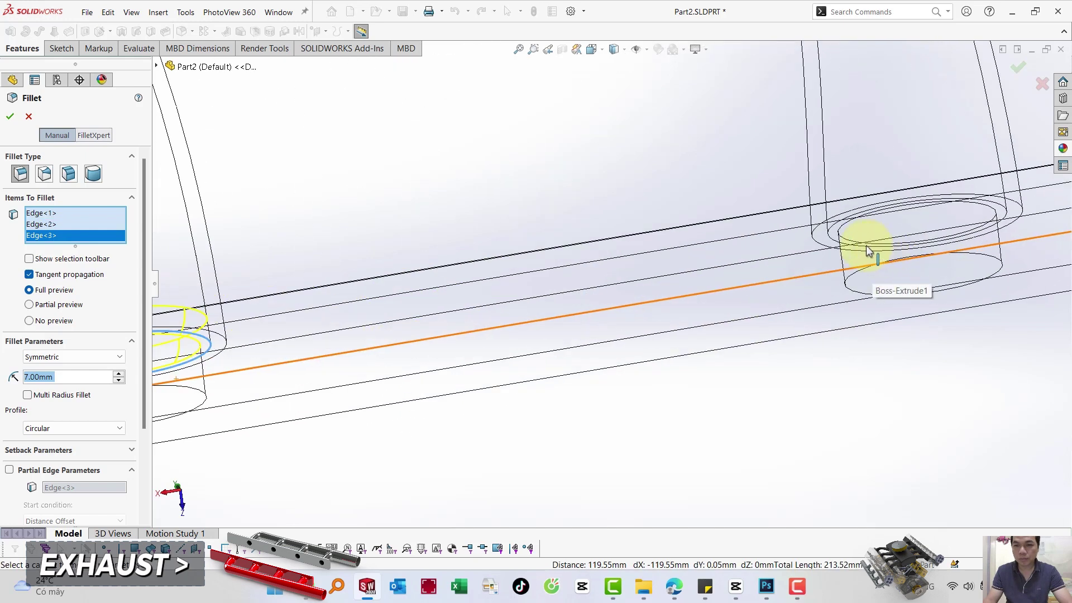
click(825, 232)
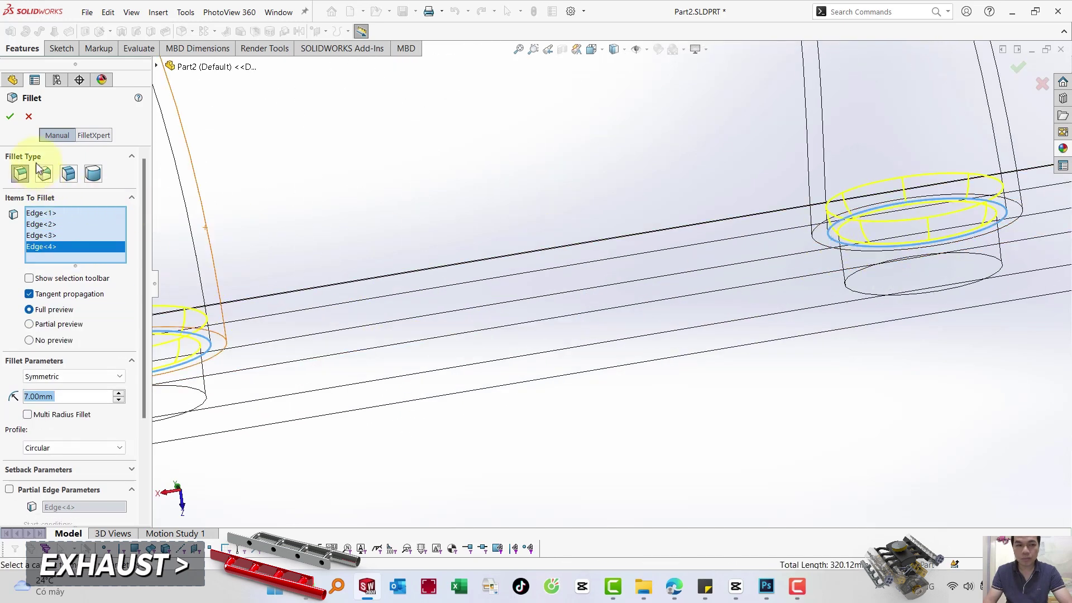
click(11, 118)
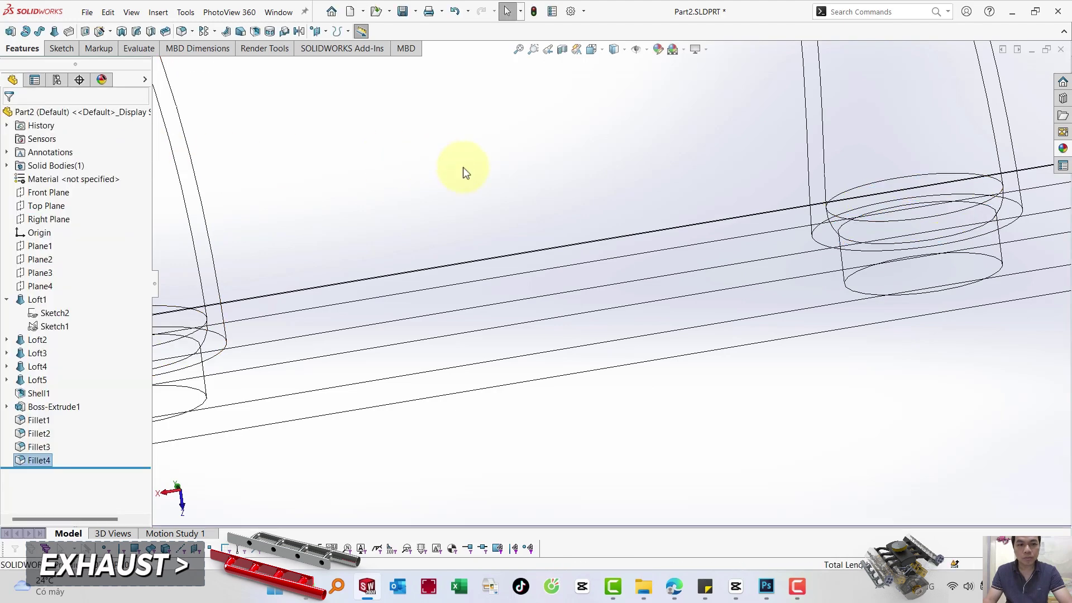
Show the manifold shaded again and orbit to a front-left view.
click(614, 60)
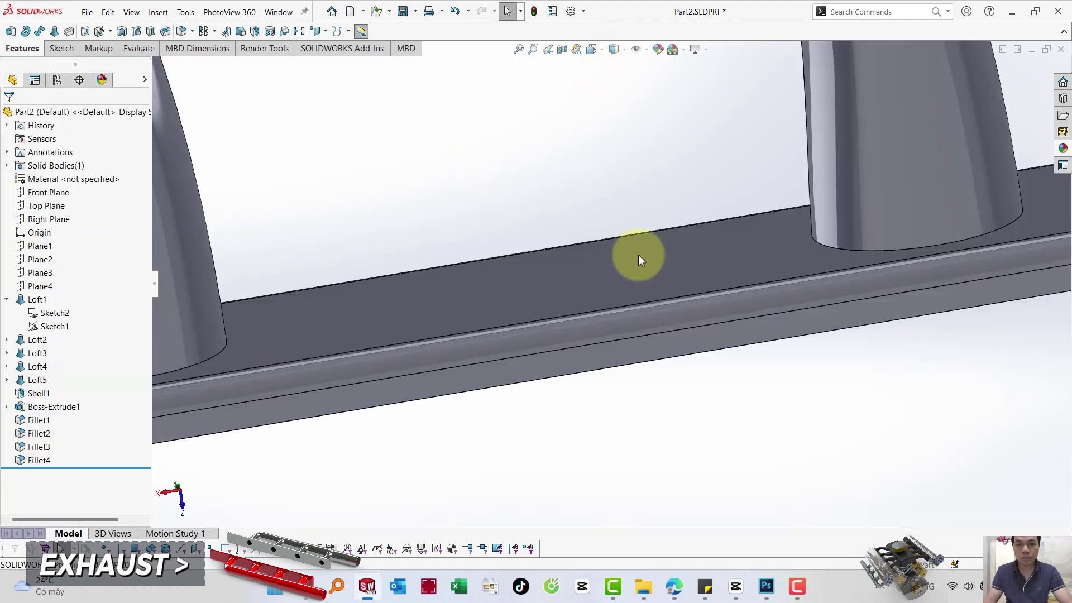
scroll(633, 263, up, 3)
scroll(635, 276, up, 2)
middle_drag(437, 326, 521, 326)
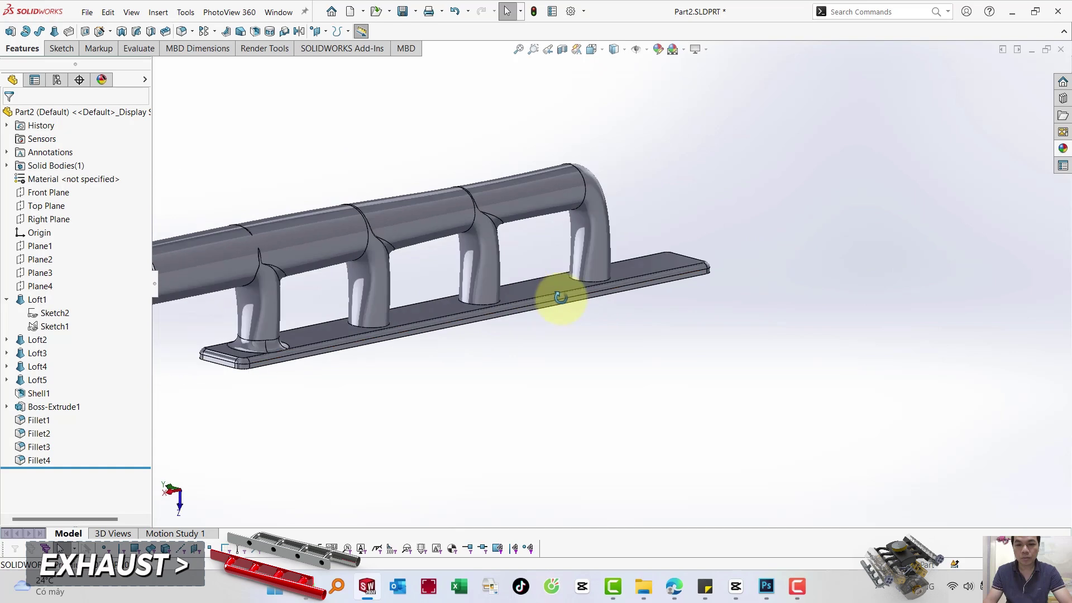
scroll(393, 332, down, 2)
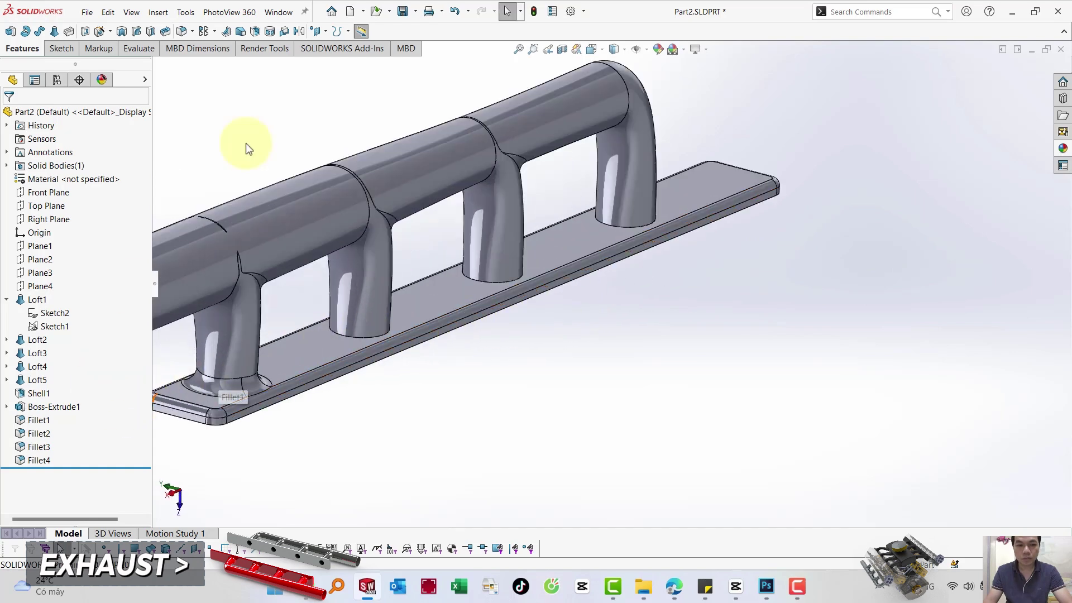
Apply a 10 mm fillet to the flange plate's top face around the runner bases.
click(183, 34)
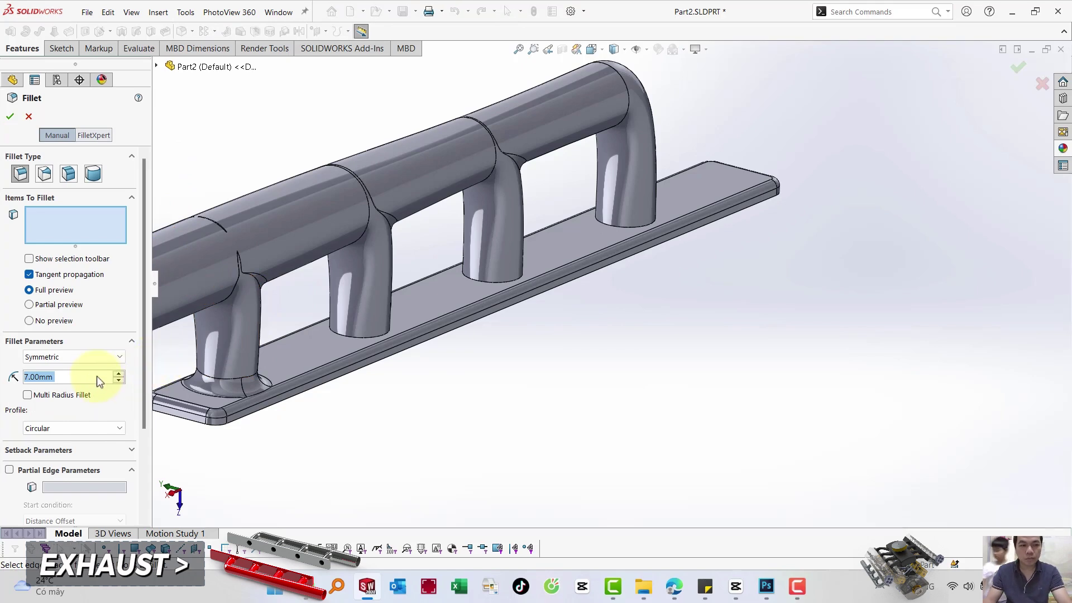
text(10)
key(Return)
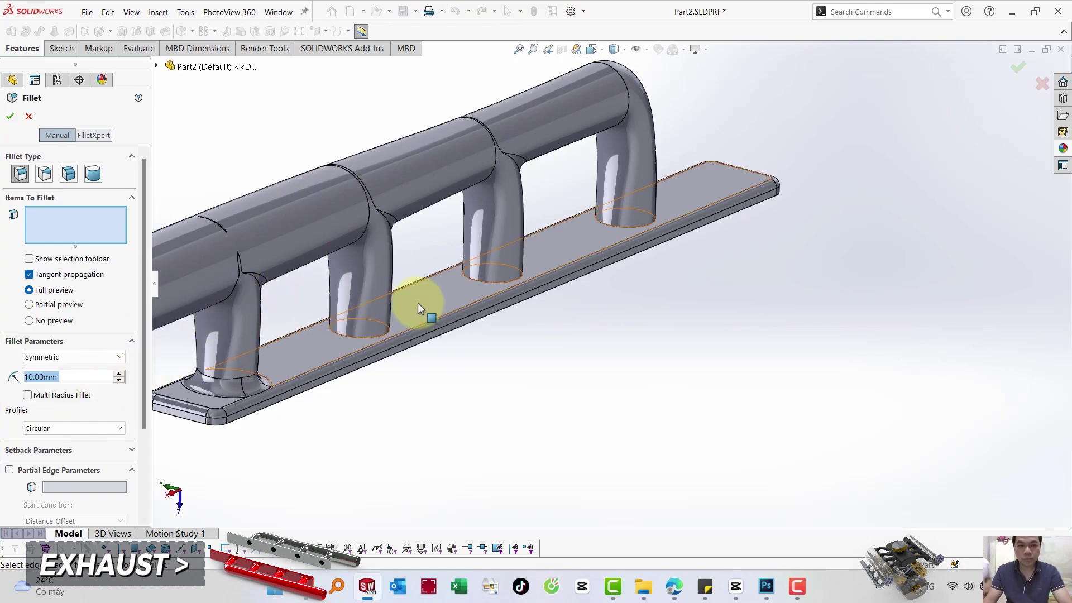
click(417, 302)
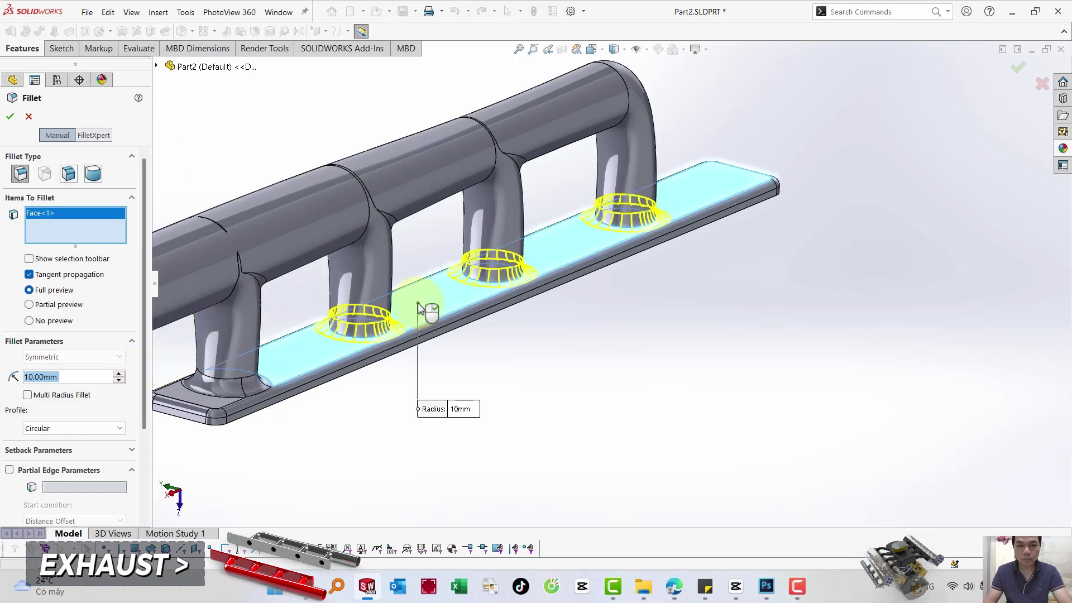
right_click(418, 302)
scroll(615, 307, up, 3)
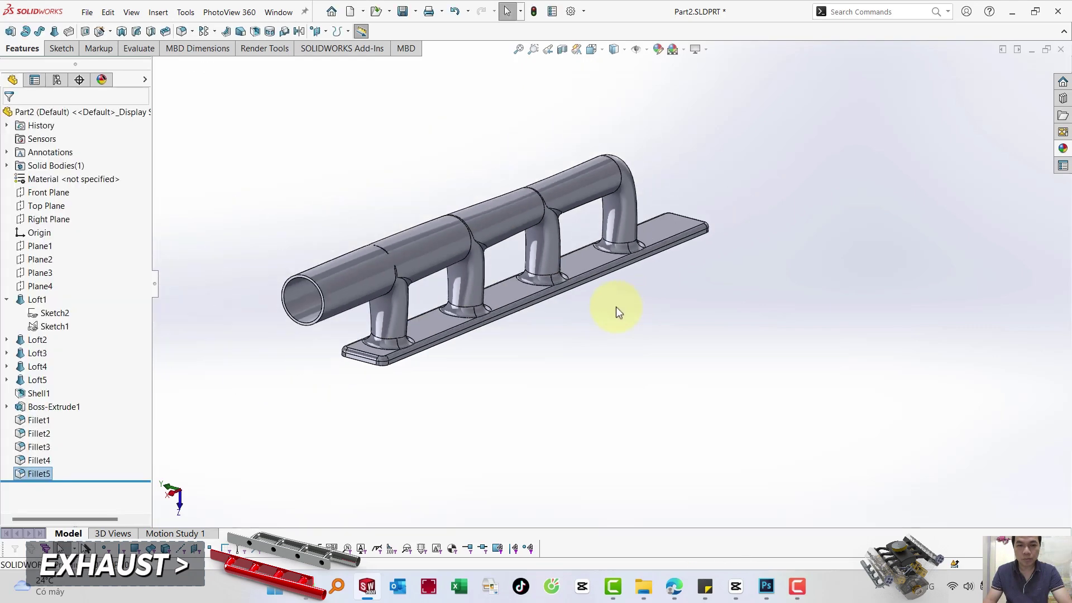
mouse_move(615, 307)
middle_down()
mouse_move(256, 393)
mouse_move(704, 196)
middle_up()
click(715, 168)
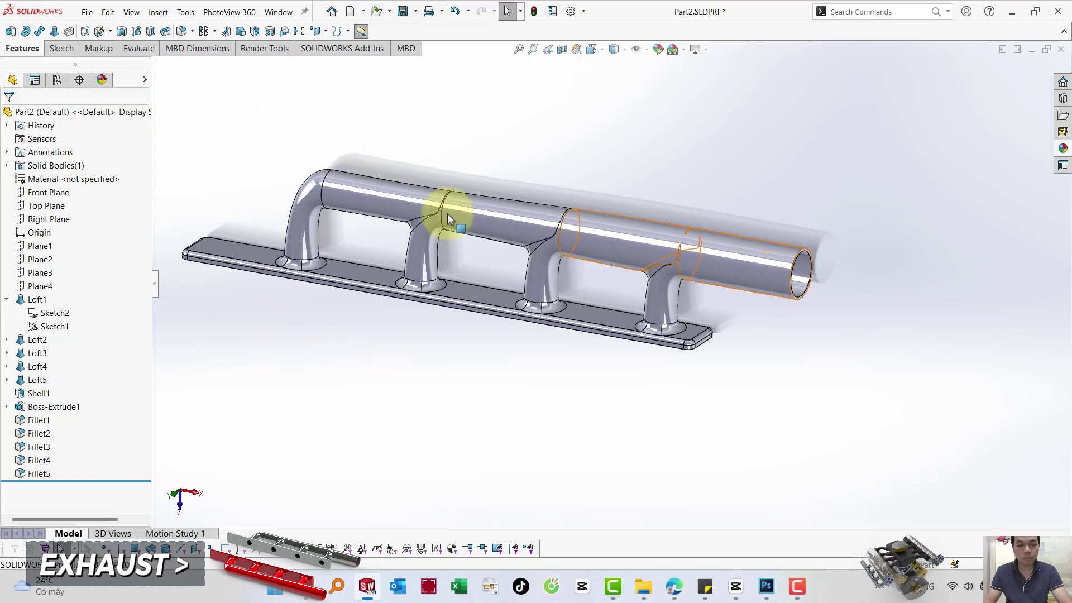
Assign Chrome Stainless Steel via Edit Material, then orbit to inspect the bolt holes.
right_click(42, 184)
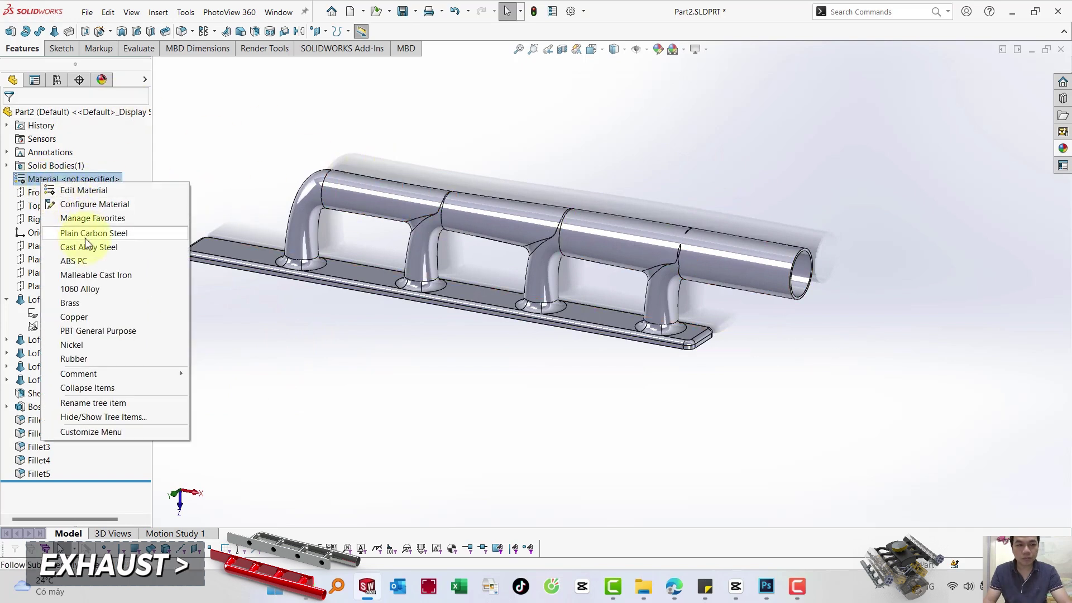
click(66, 192)
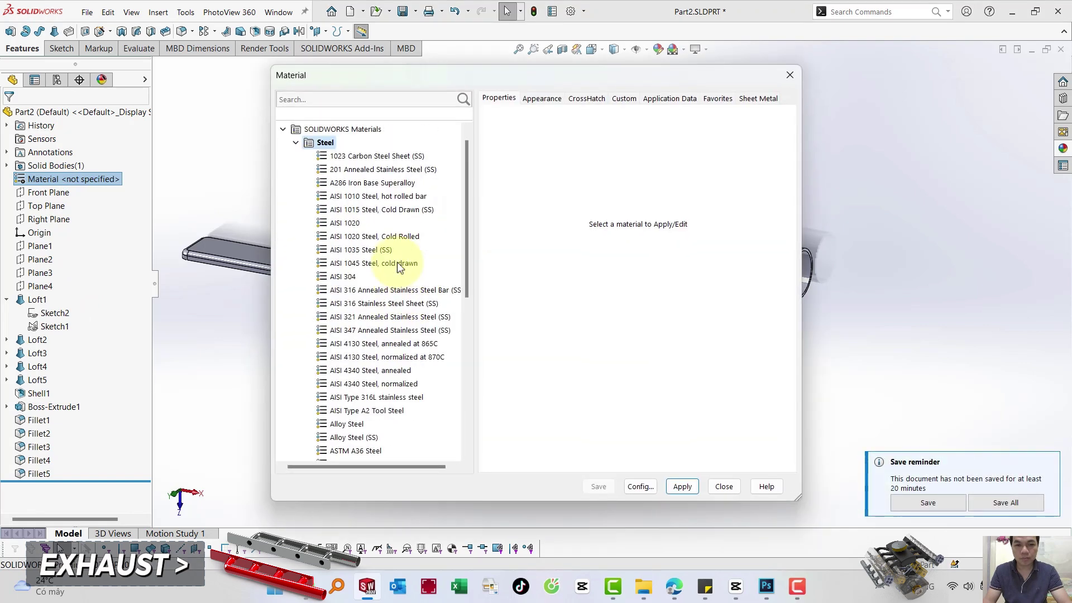
scroll(390, 290, down, 3)
click(368, 383)
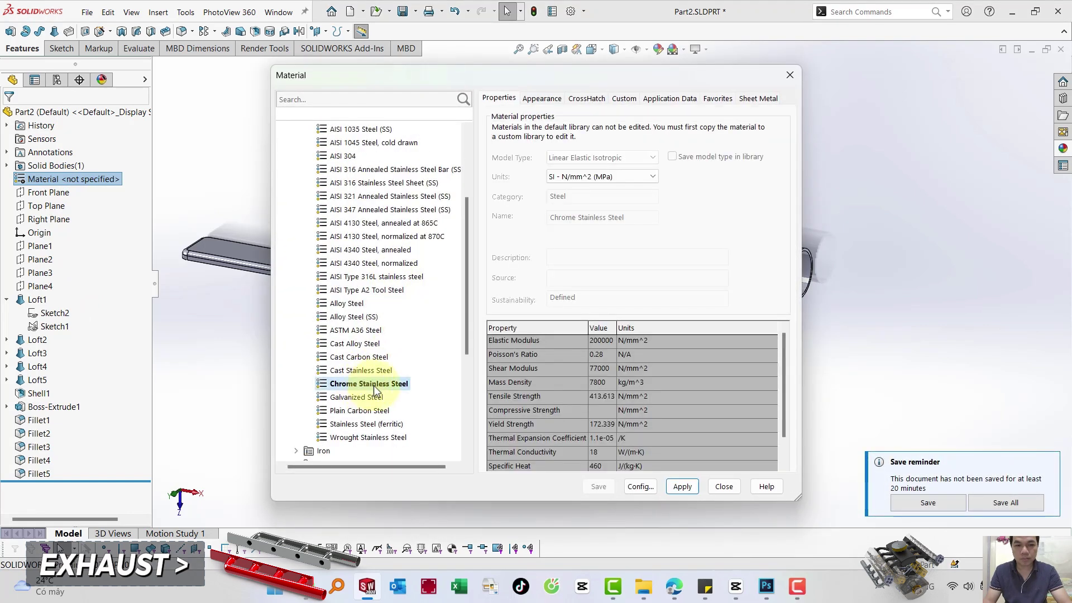
click(680, 486)
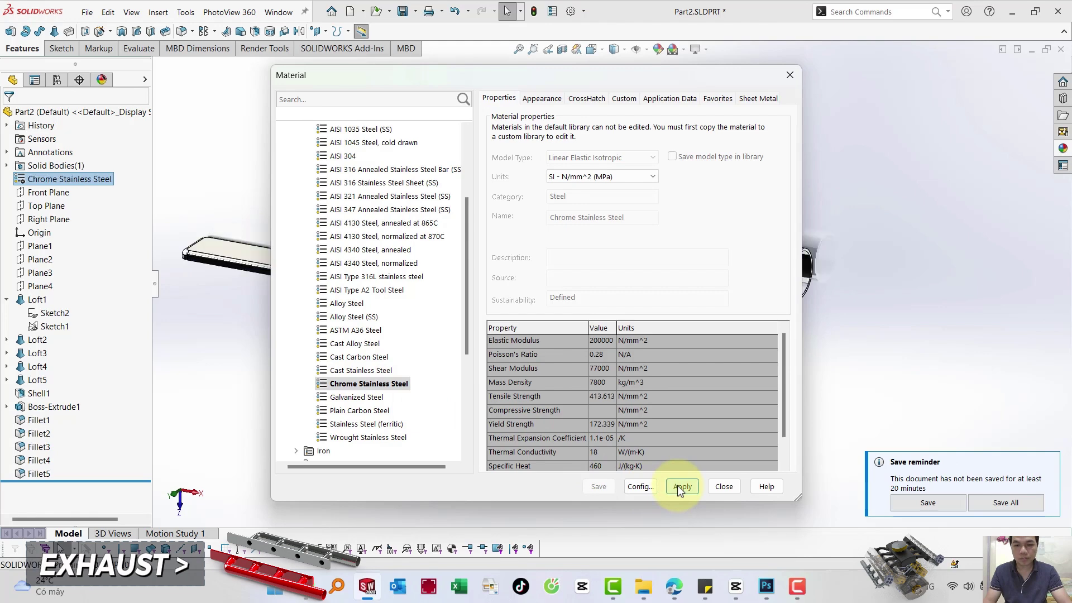
click(721, 485)
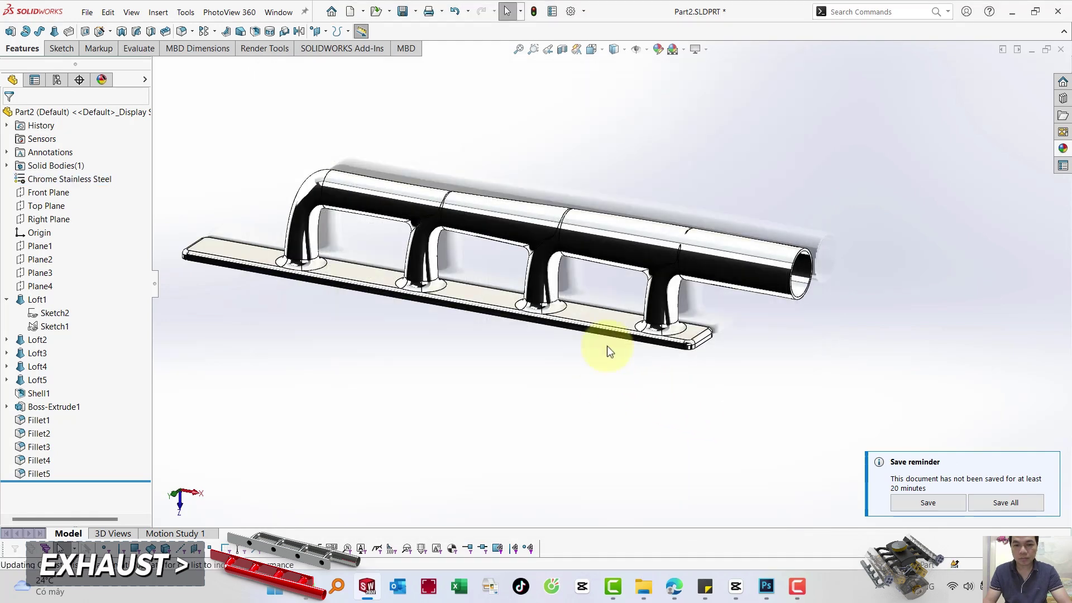
middle_drag(624, 235, 581, 275)
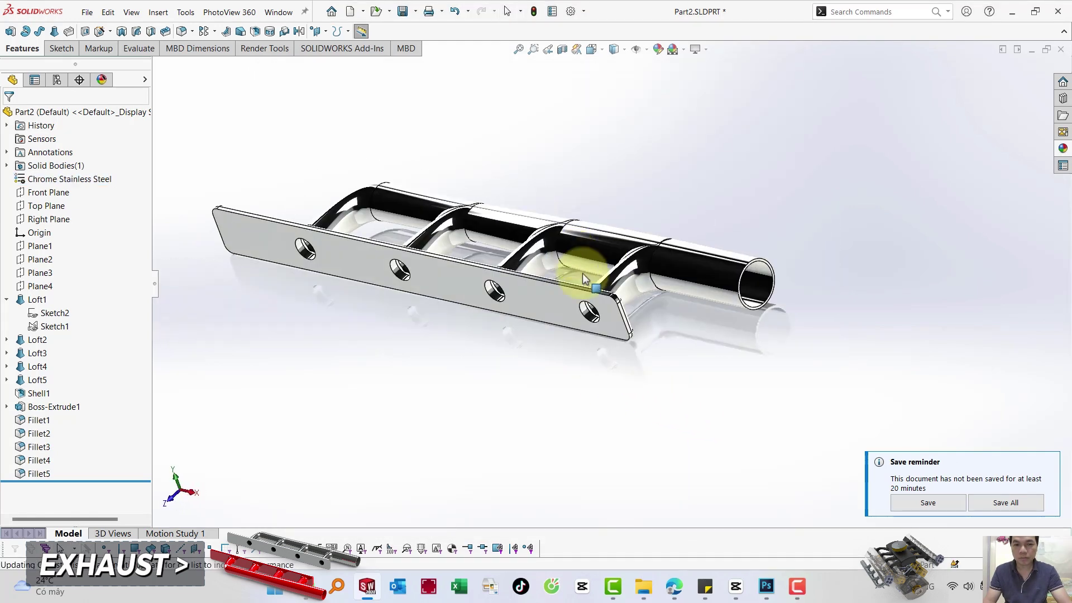
right_drag(480, 377, 518, 326)
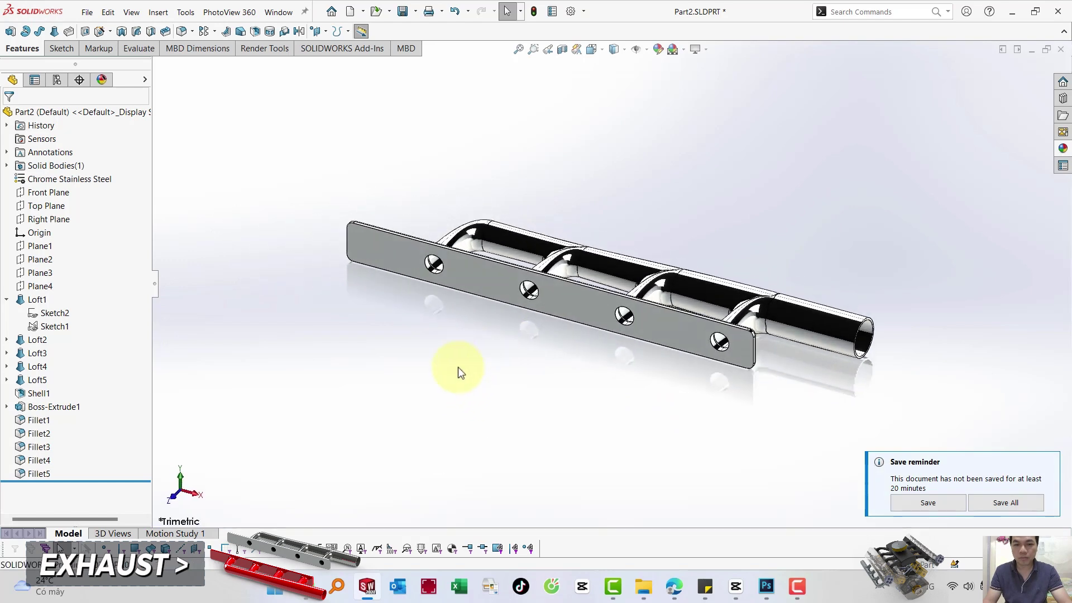
From the ConfigurationManager, start a new configuration and begin typing its name, starting with 'c'.
click(57, 80)
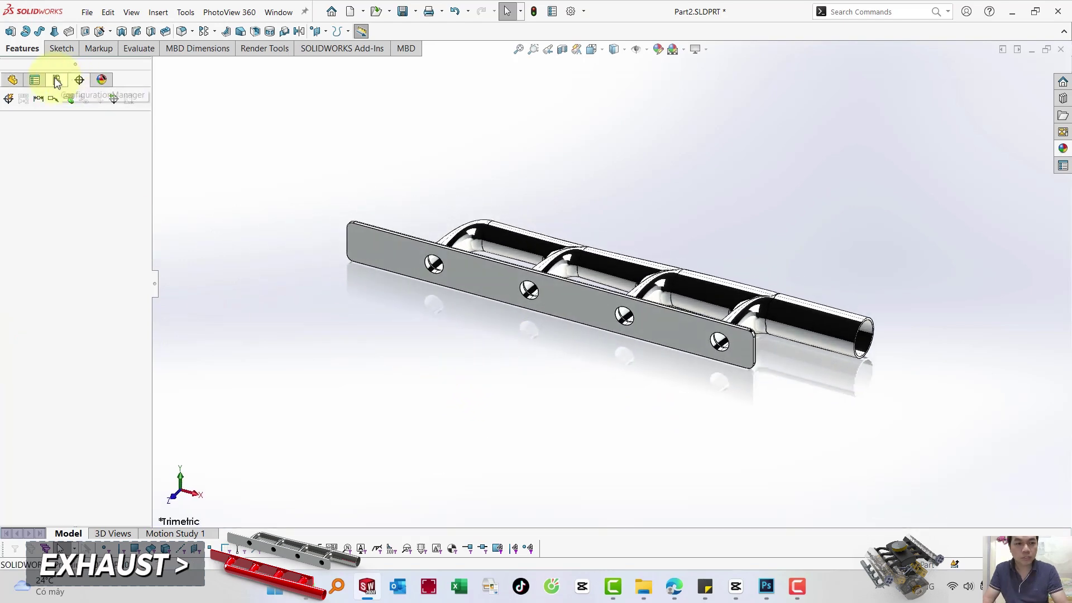
right_click(54, 119)
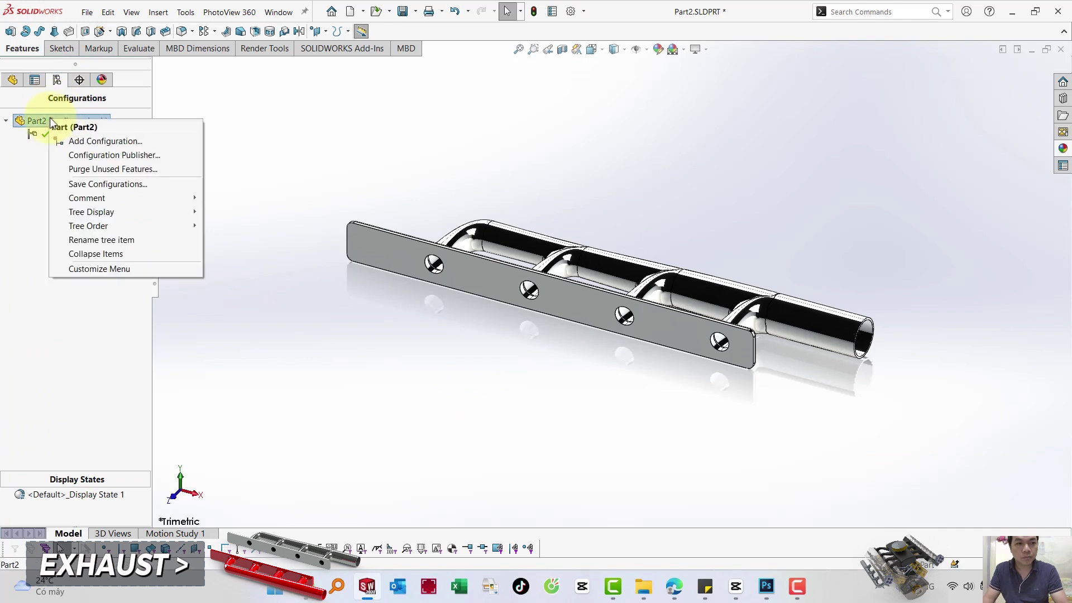
click(90, 138)
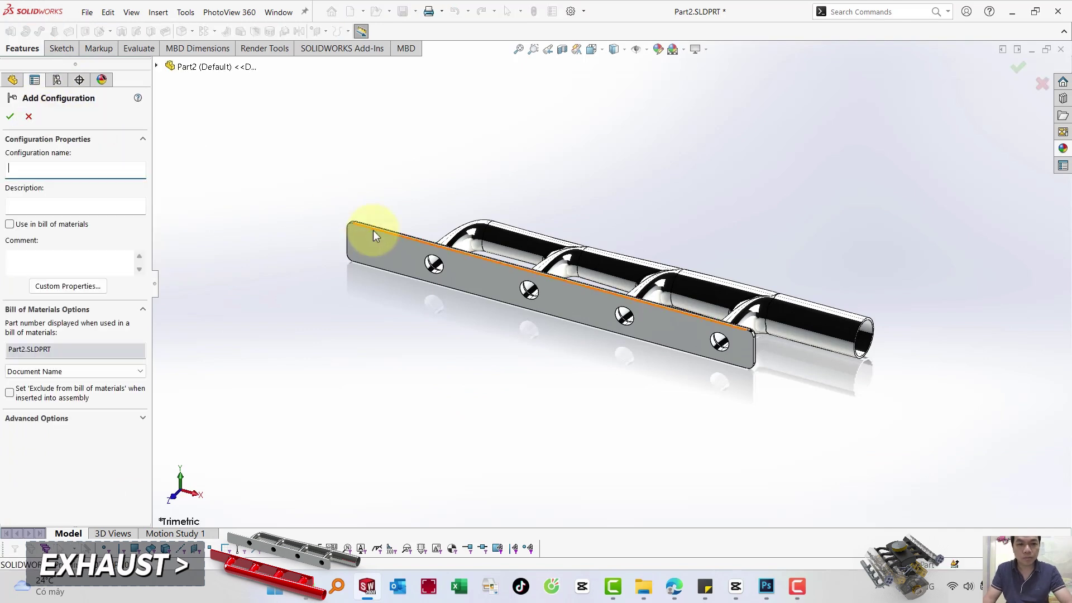
text(cÔNIG)
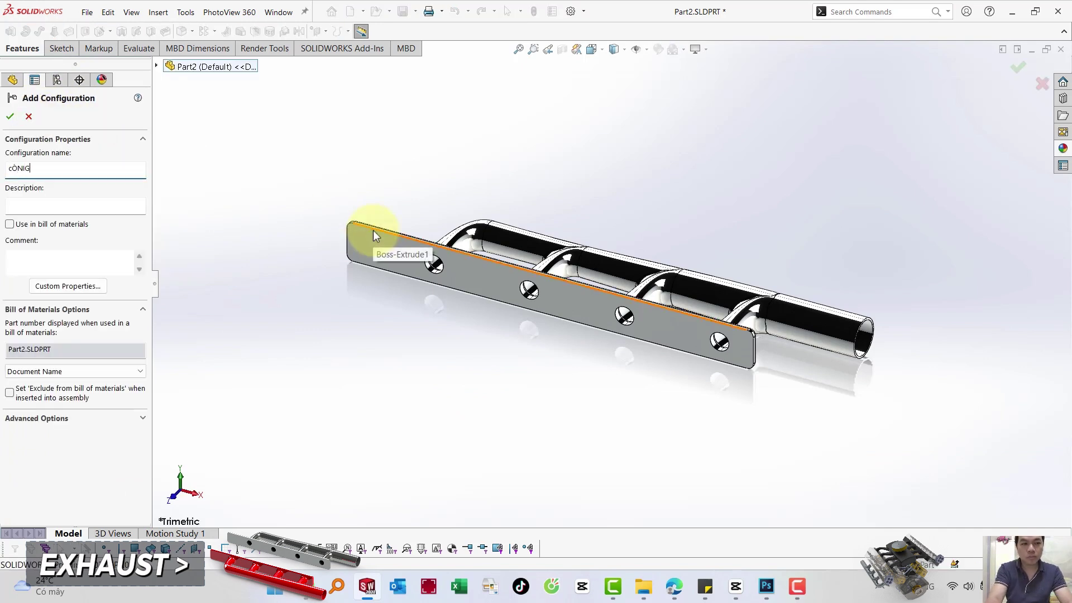
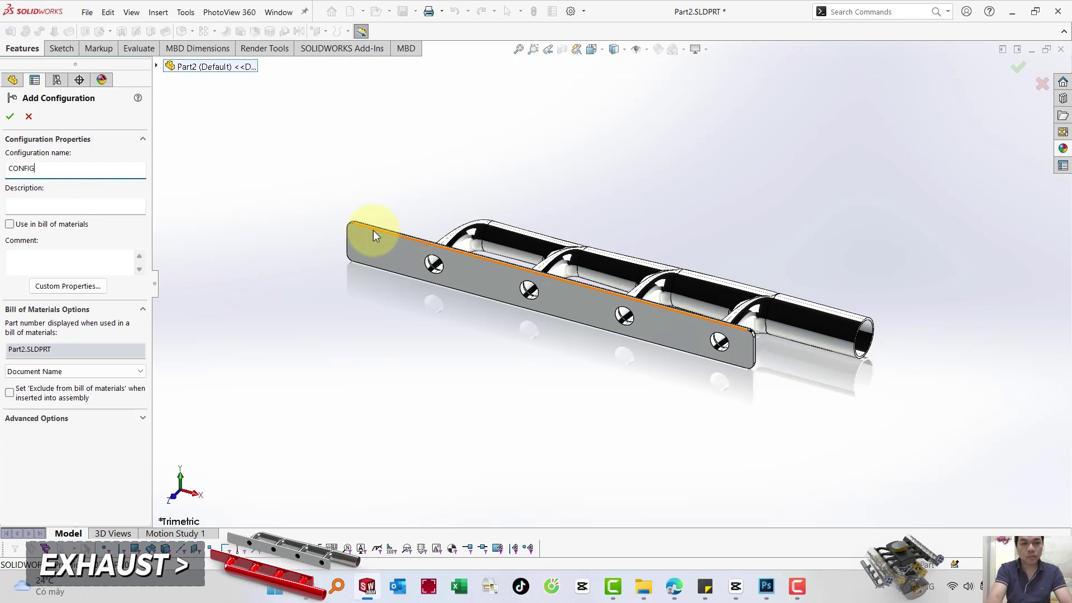
Confirm CONFIG 1, add a second configuration named CONFIG 2, then reactivate CONFIG 1.
text( 1)
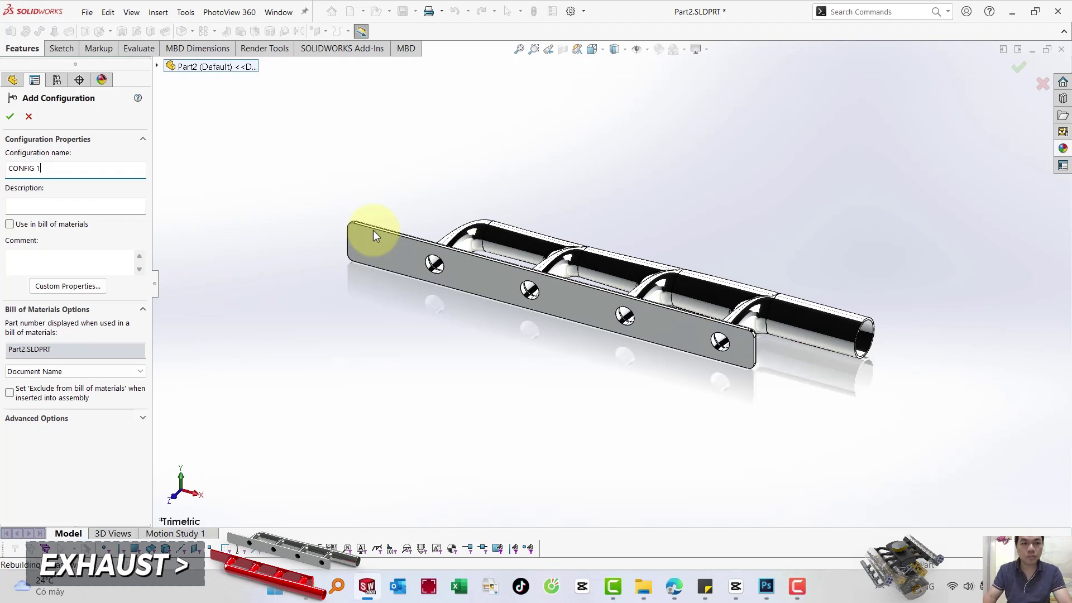
click(9, 116)
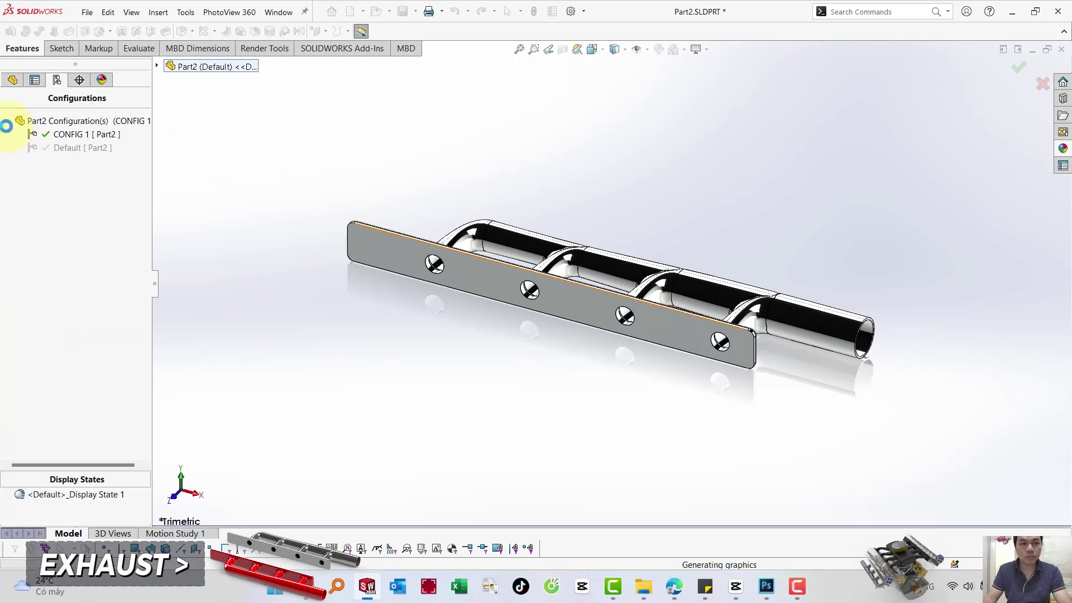
right_click(61, 124)
click(109, 141)
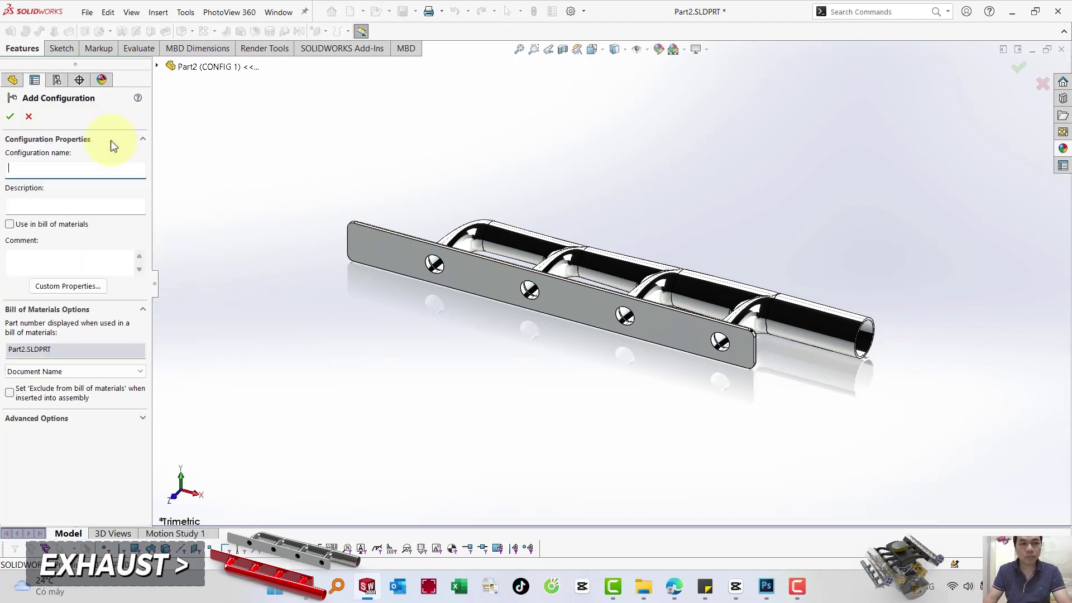
text(CONFIG)
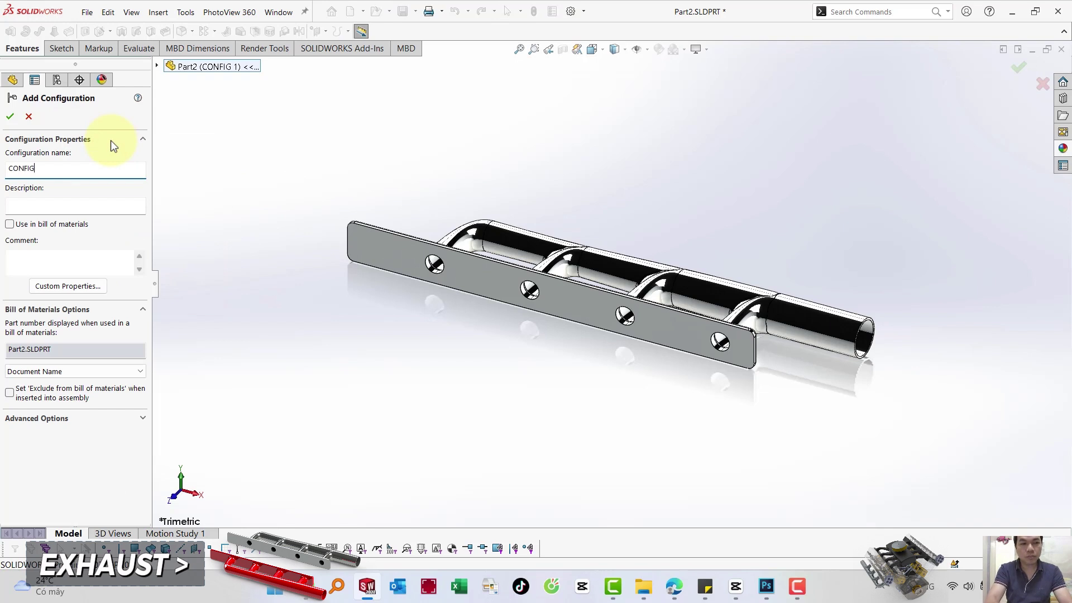
text( 2)
click(10, 116)
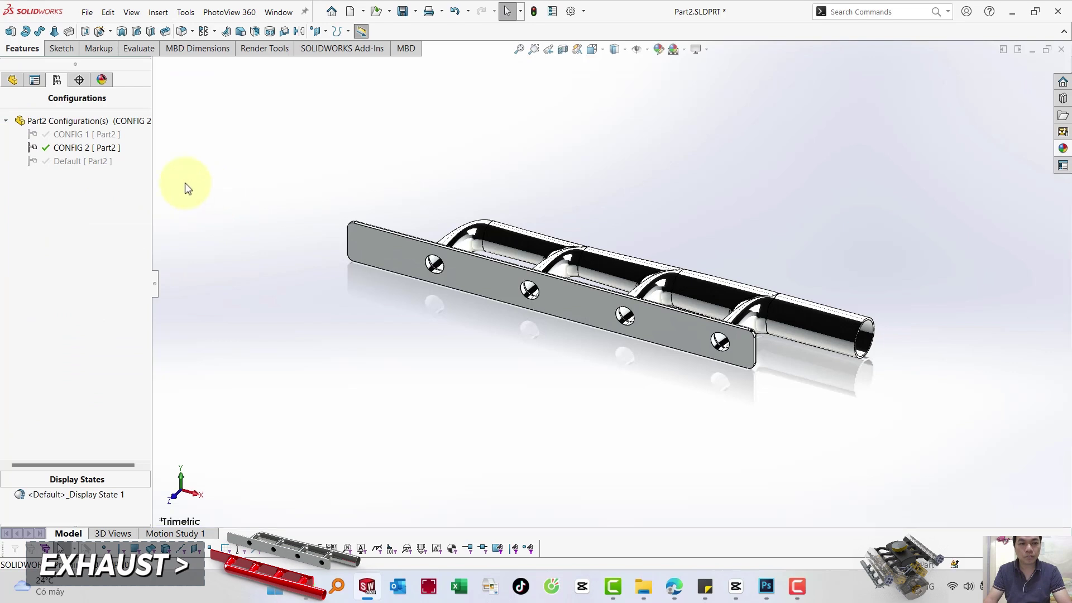
click(73, 134)
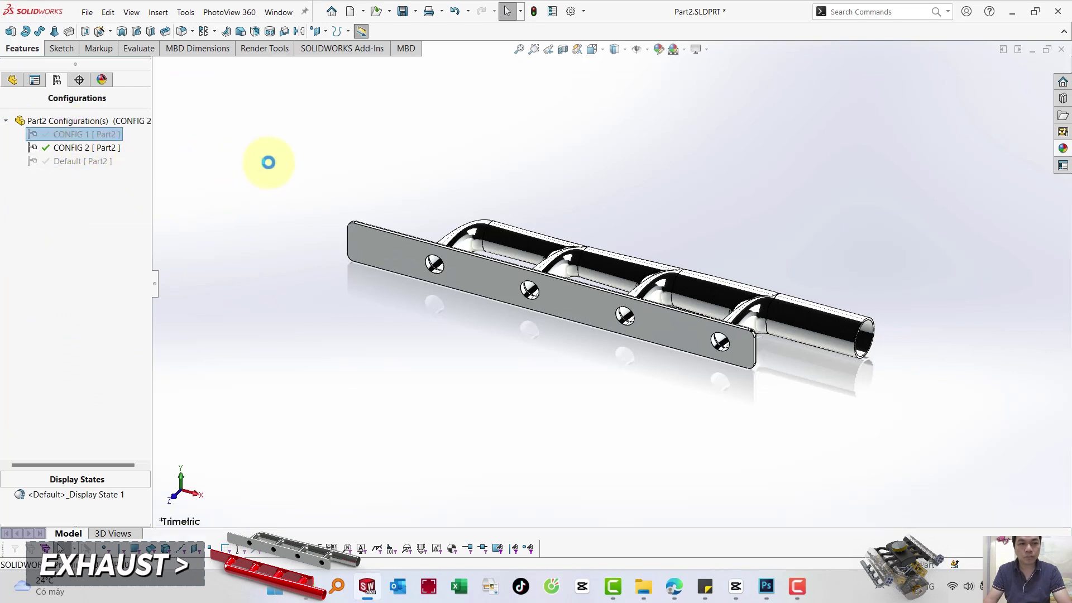
Check the Fillet5 feature in the feature history, then return to the configuration list.
click(13, 80)
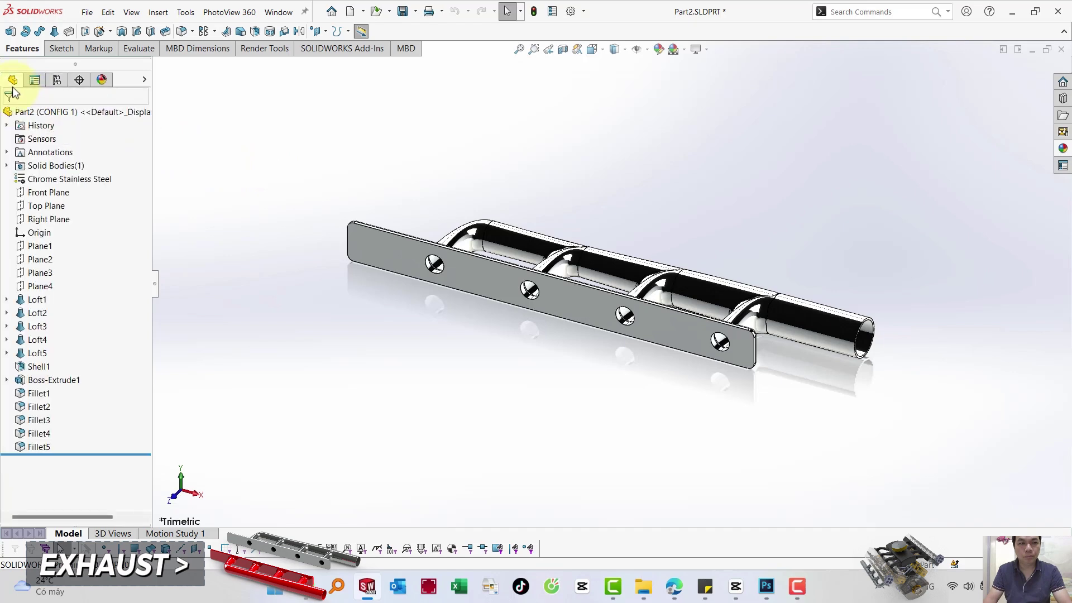
click(37, 445)
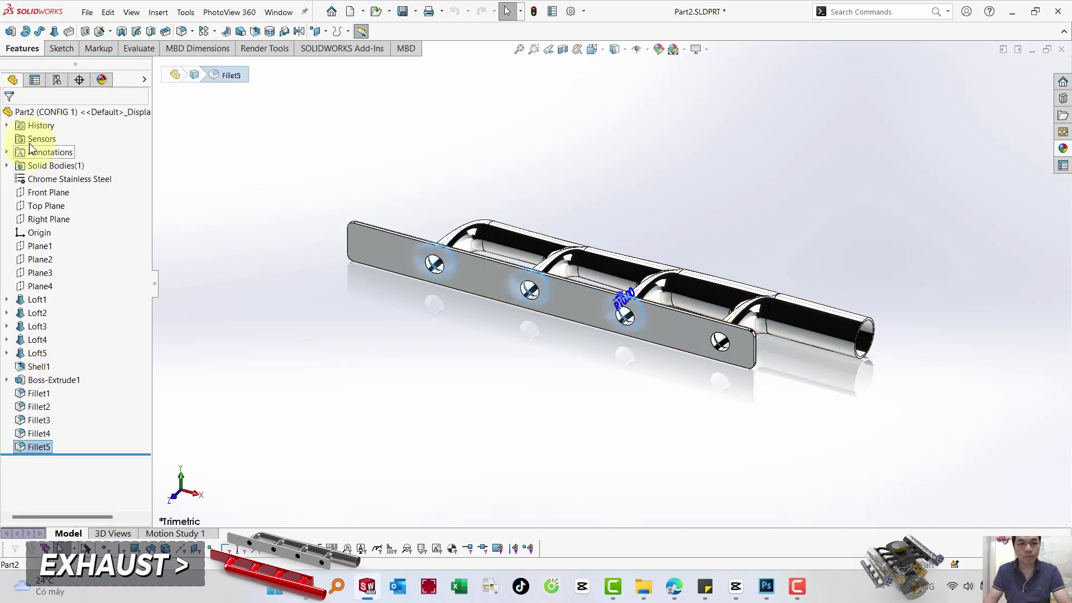
click(57, 80)
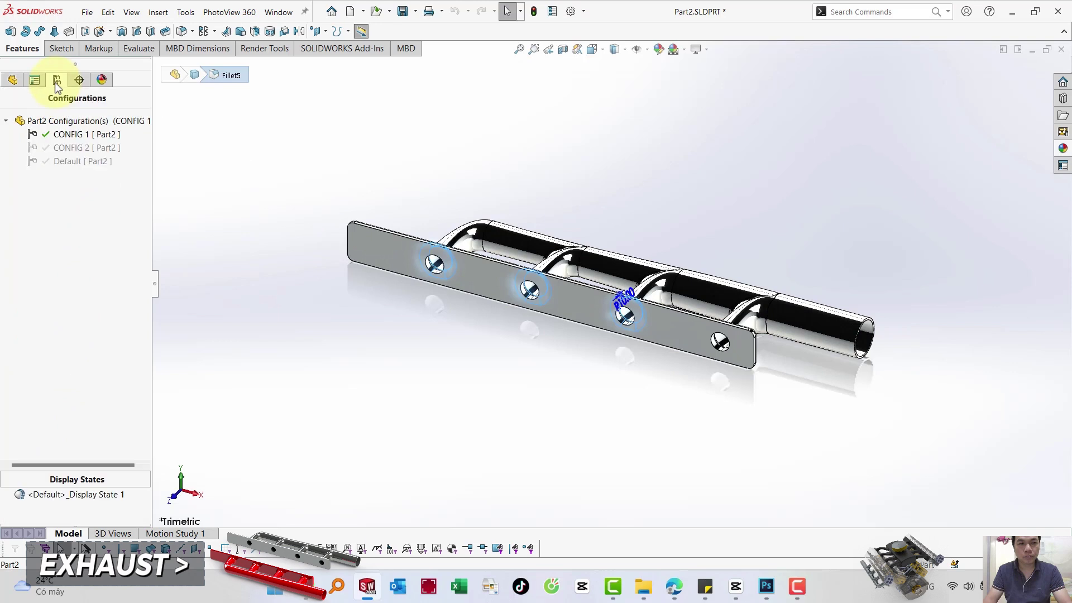
Save only CONFIG 1 as a separate part file named '11. Exhaust'.
right_click(44, 133)
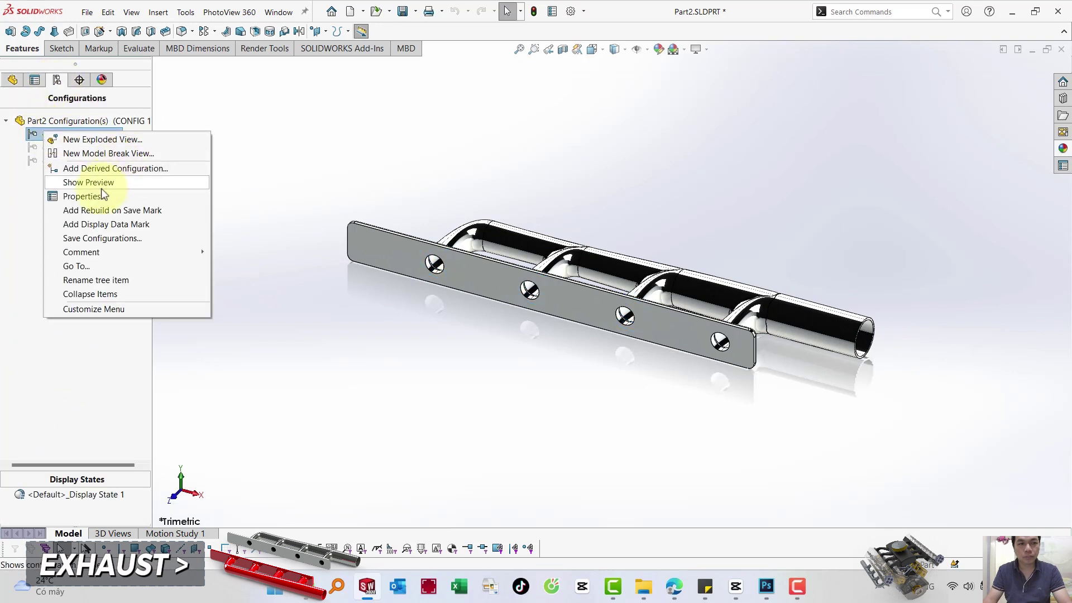
click(122, 239)
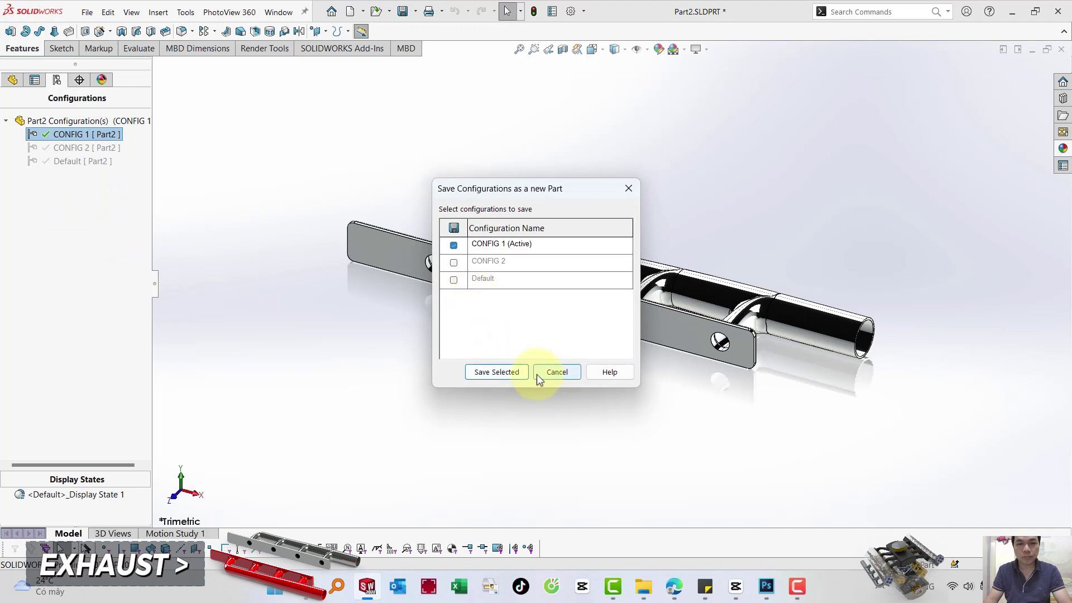
click(511, 373)
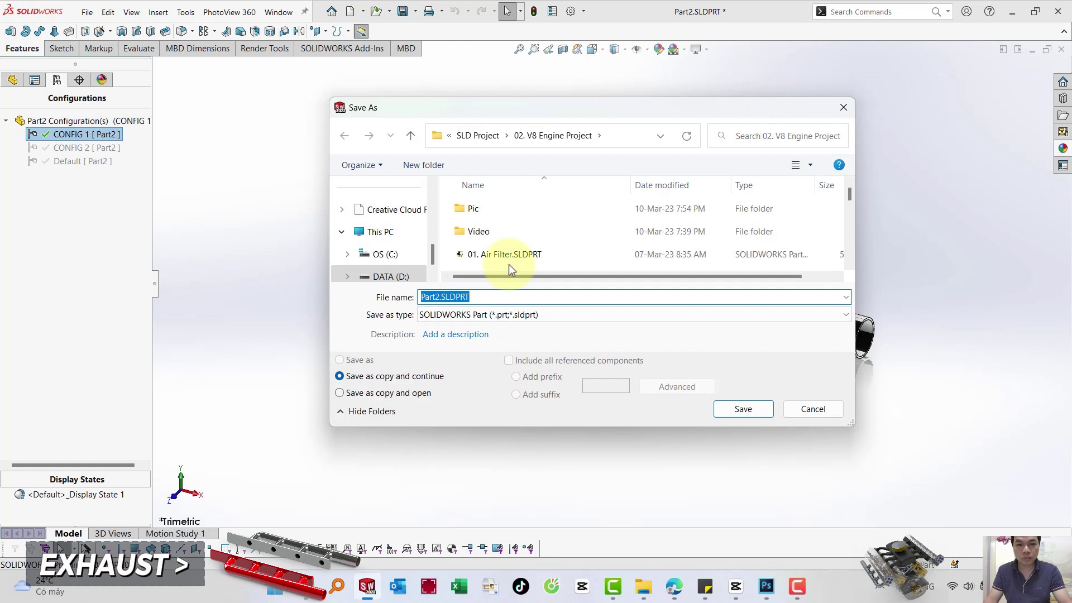
text(11. )
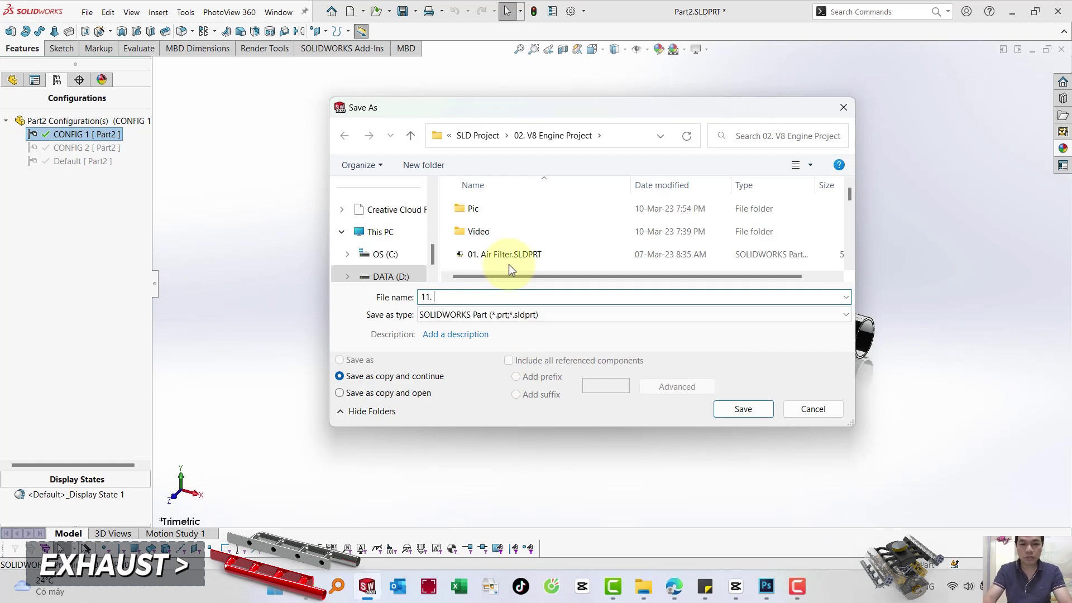
text(Exhaus)
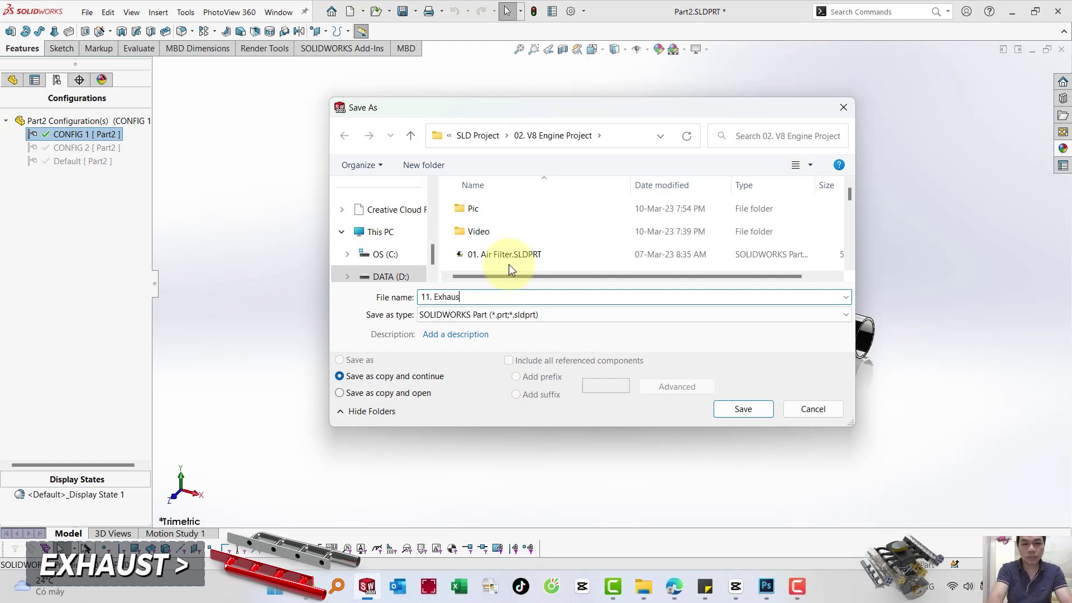
text(t)
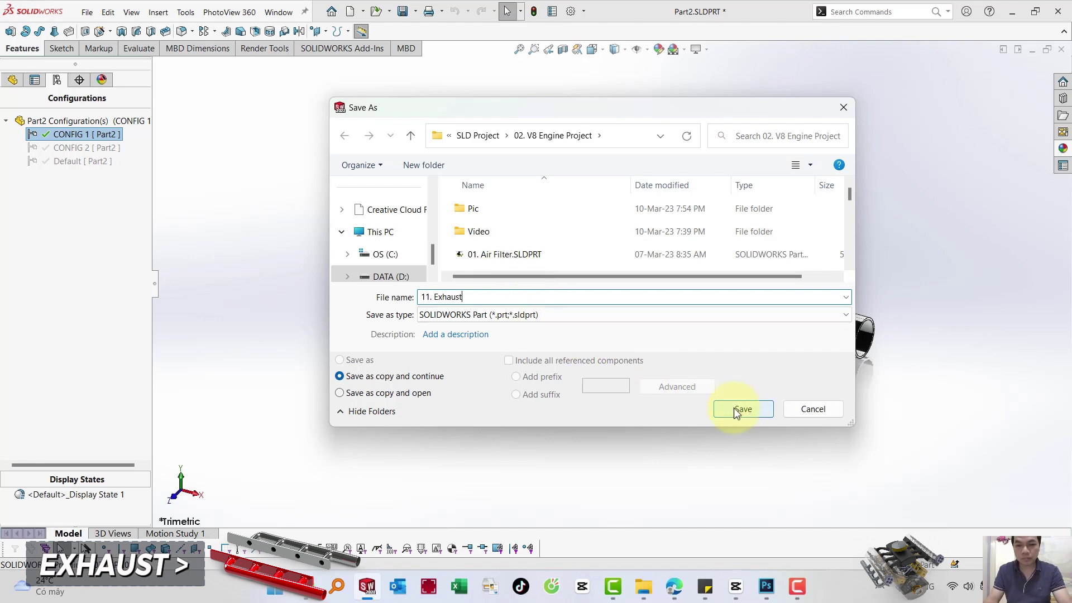
click(734, 408)
click(516, 372)
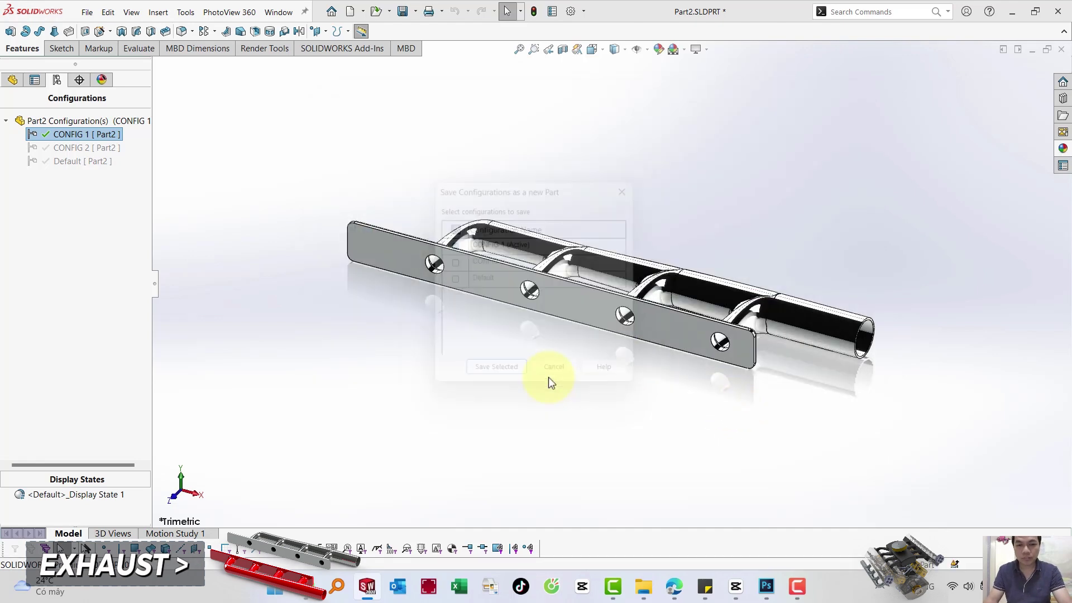
Select the flange plate Boss-Extrude1; try Move/Copy Body but cancel without adding a feature.
click(235, 149)
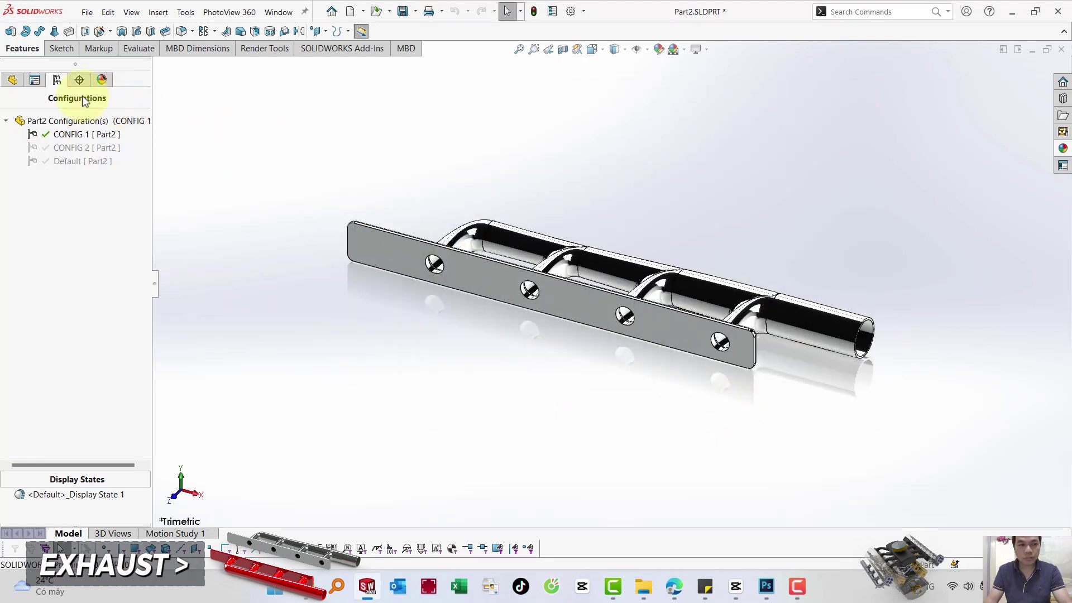
click(12, 81)
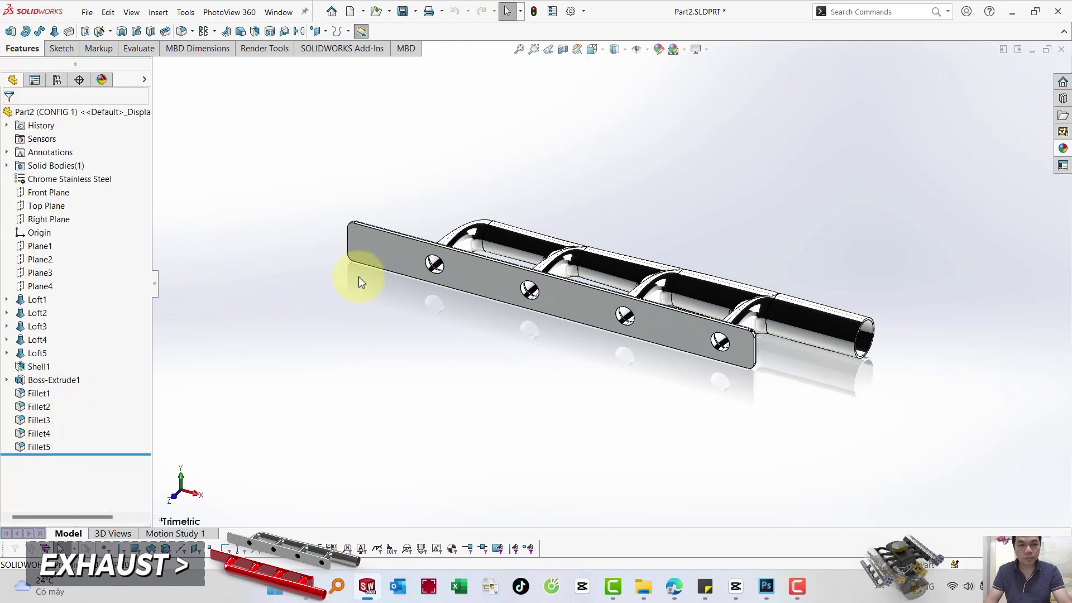
click(399, 240)
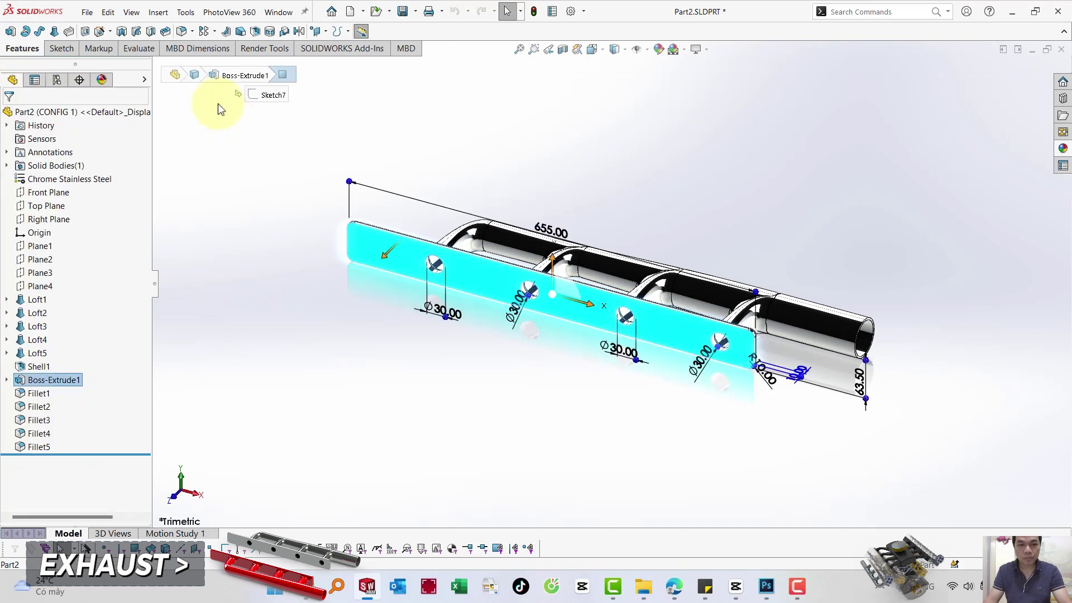
click(159, 13)
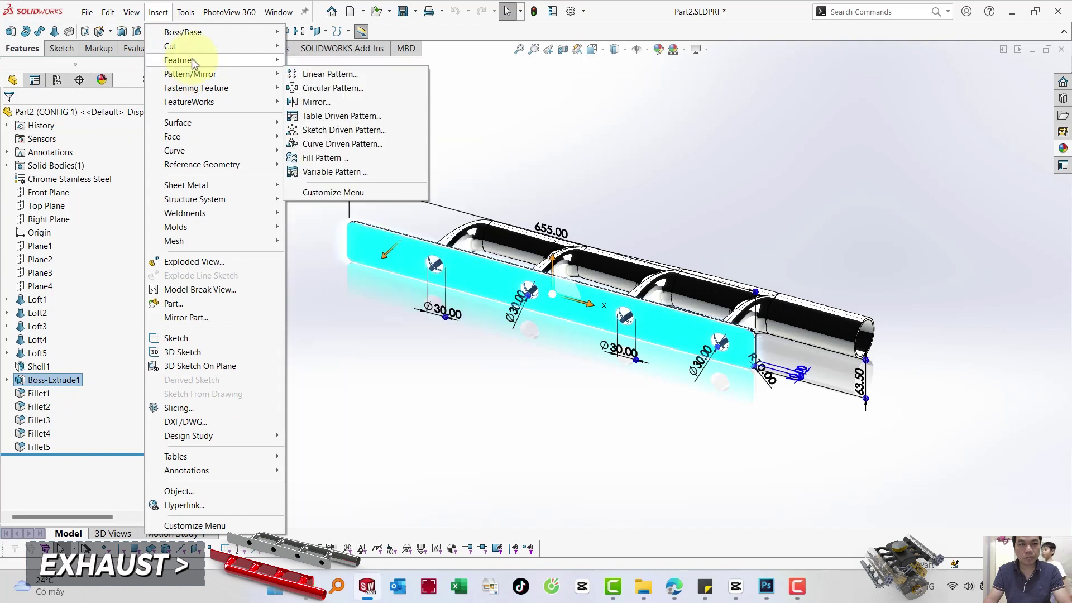
mouse_move(179, 60)
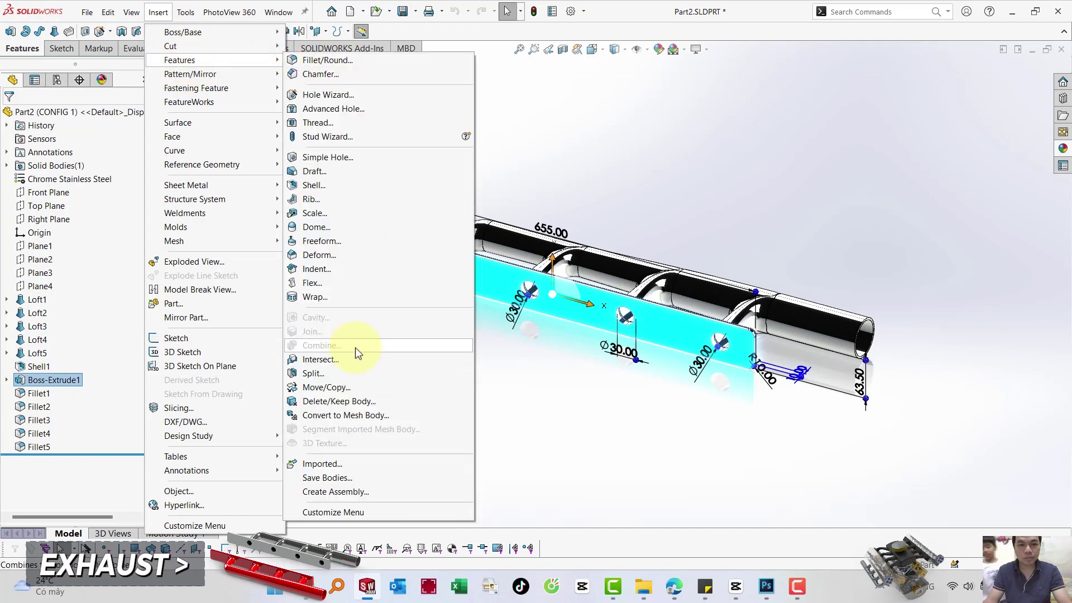
click(343, 388)
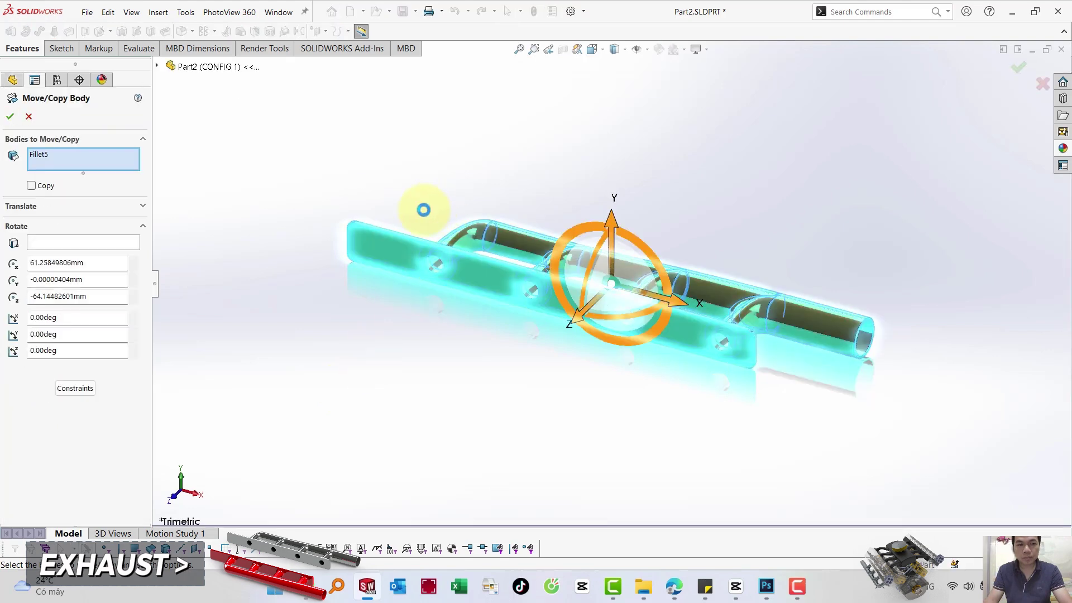
key(Escape)
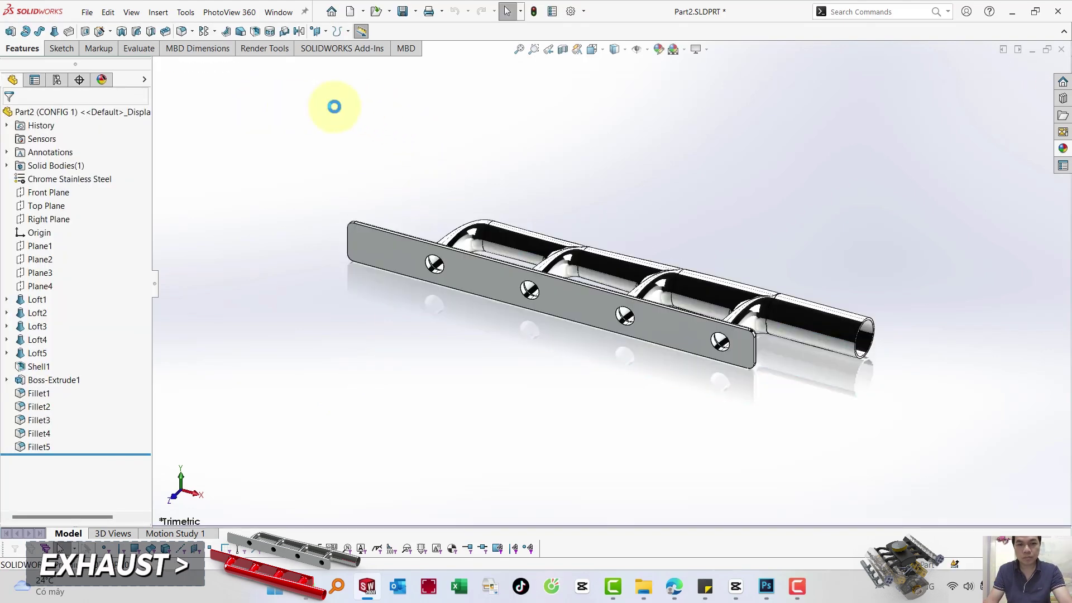
Mirror the whole manifold body across the flange face, creating a second body.
click(301, 32)
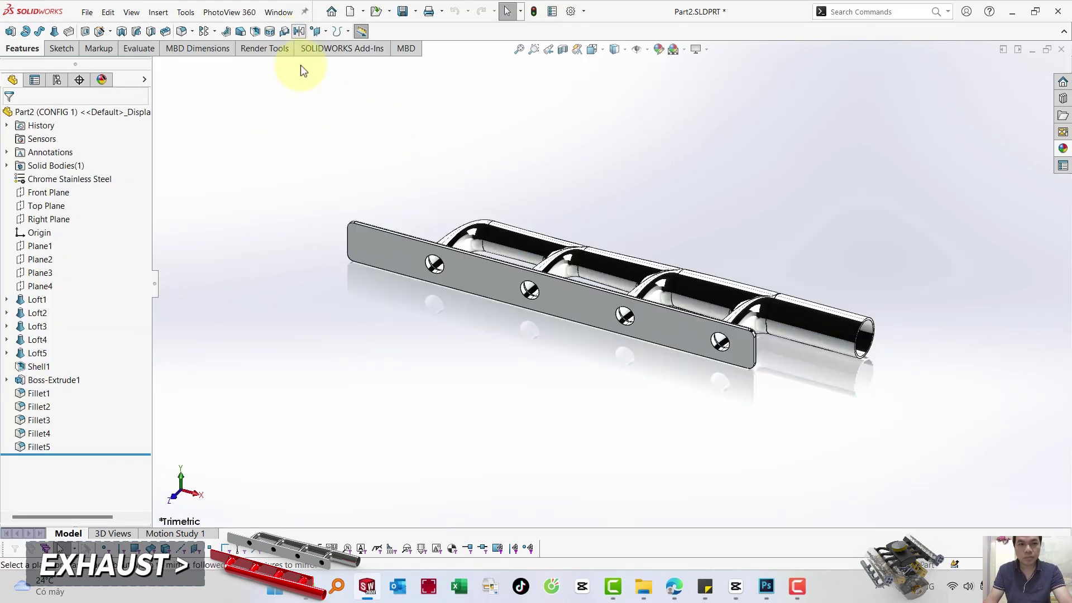
click(368, 250)
click(56, 290)
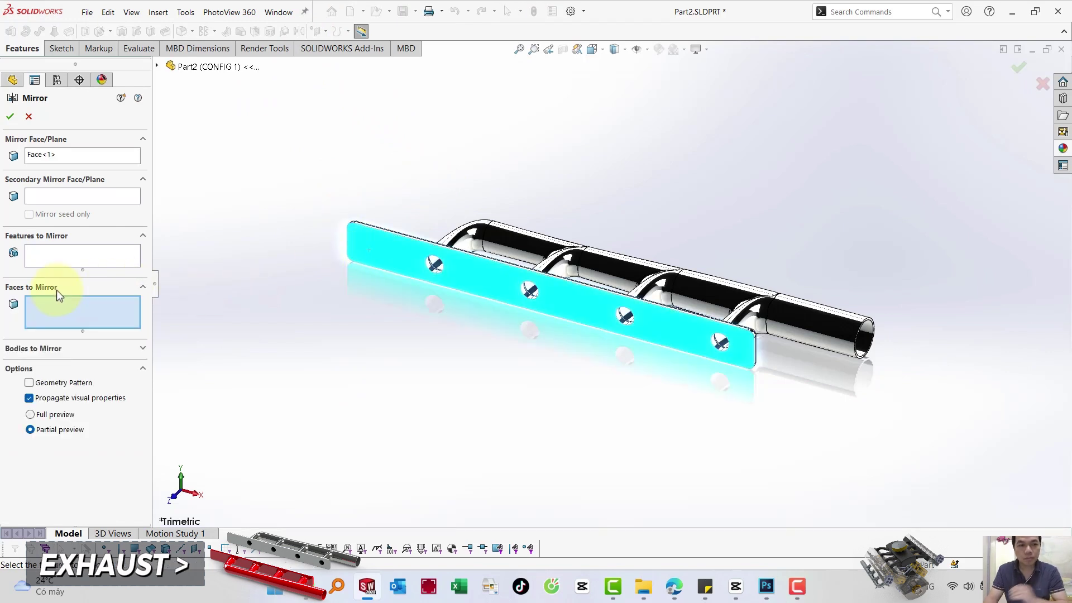
click(51, 307)
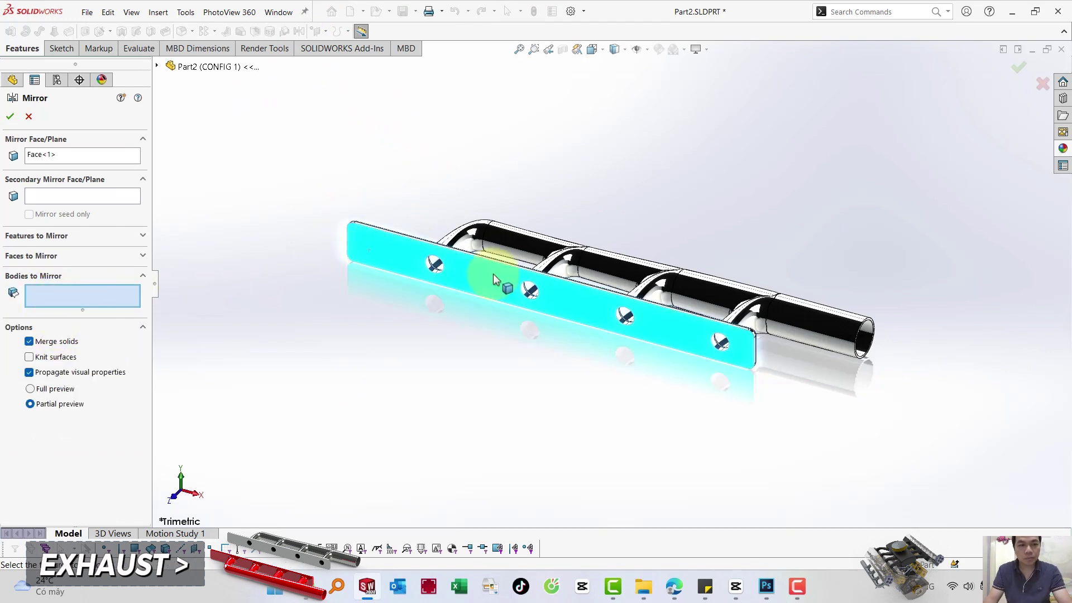
click(556, 290)
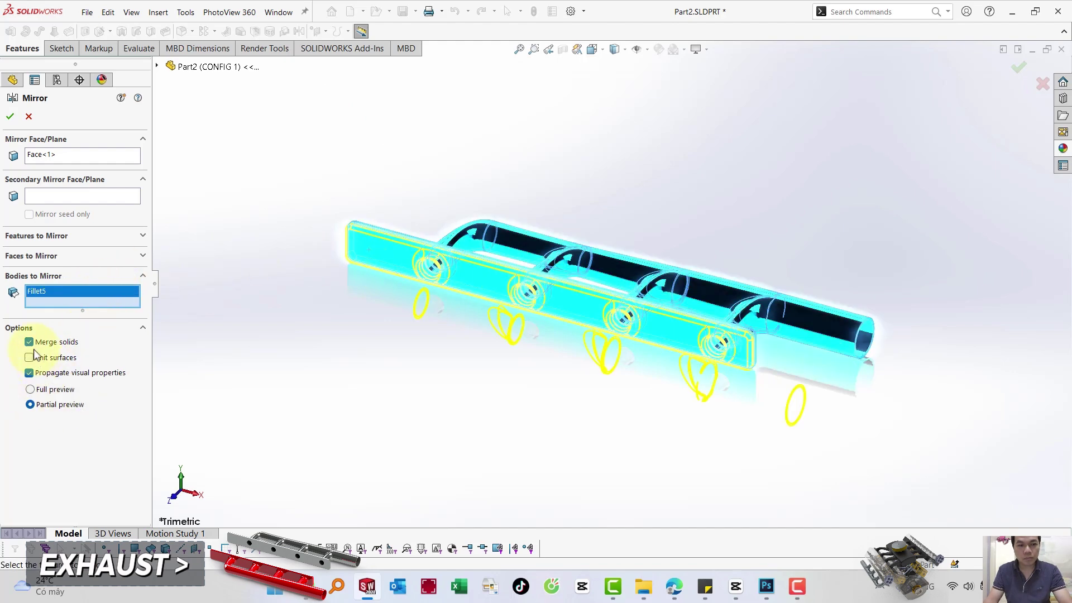
click(10, 118)
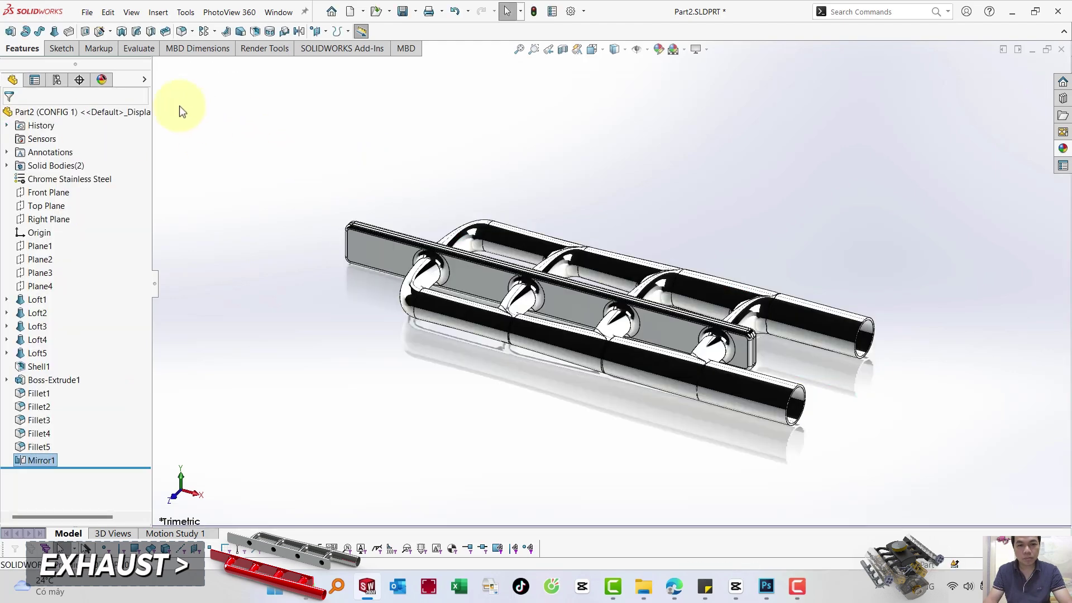
click(180, 110)
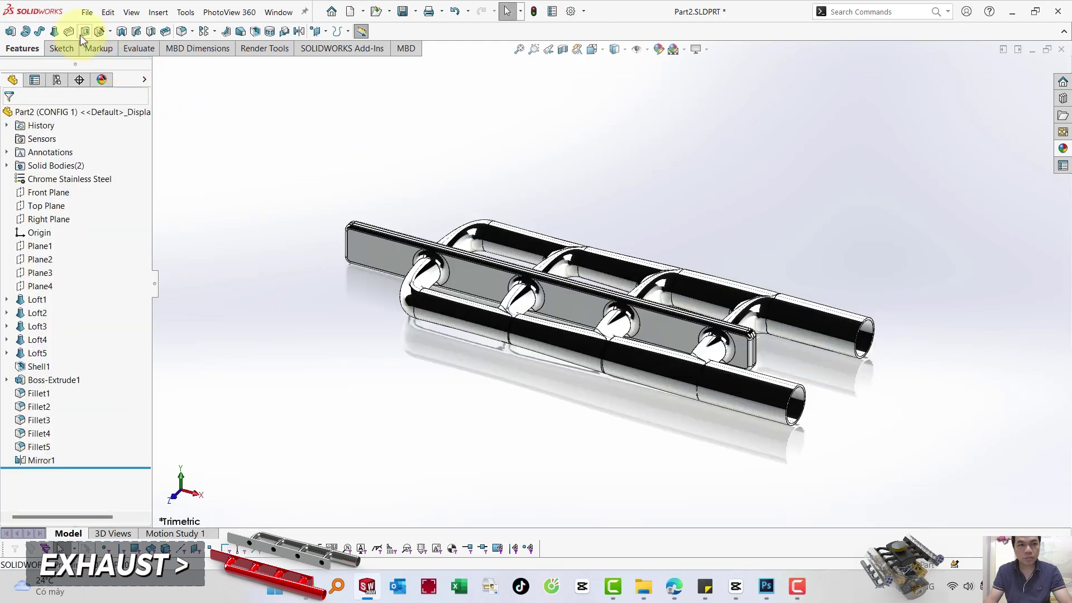
Delete the original upper body with Delete/Keep Body, leaving only the mirrored one.
click(159, 12)
mouse_move(179, 60)
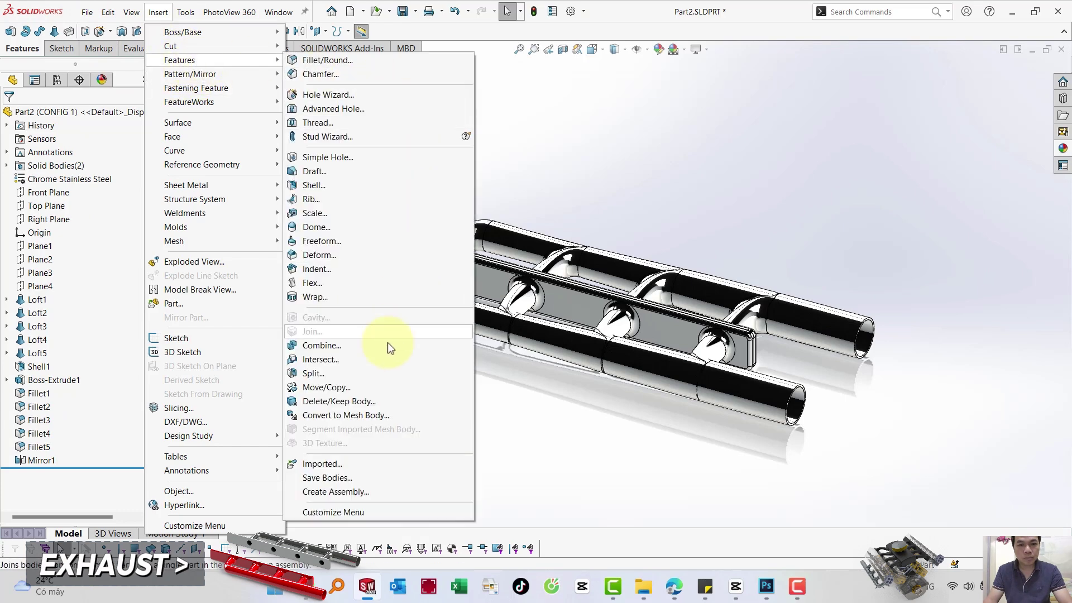
click(339, 401)
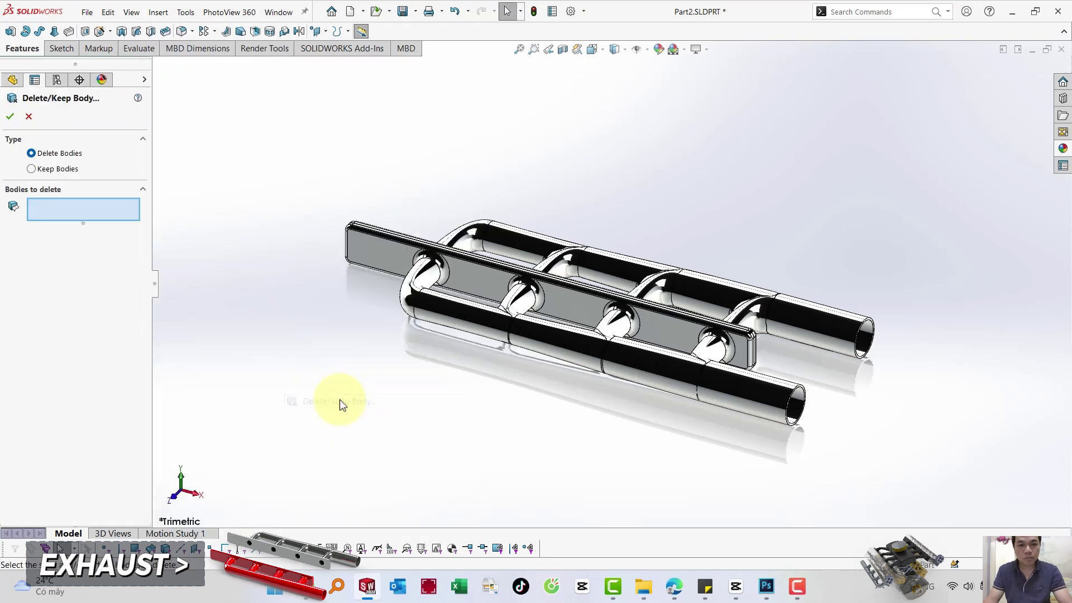
click(587, 259)
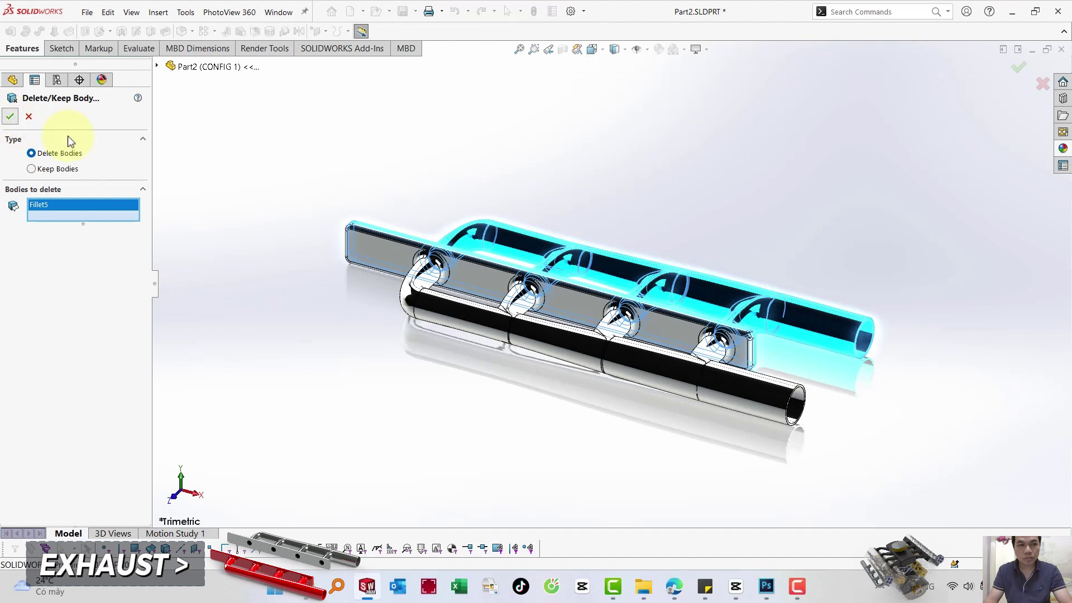
right_click(340, 144)
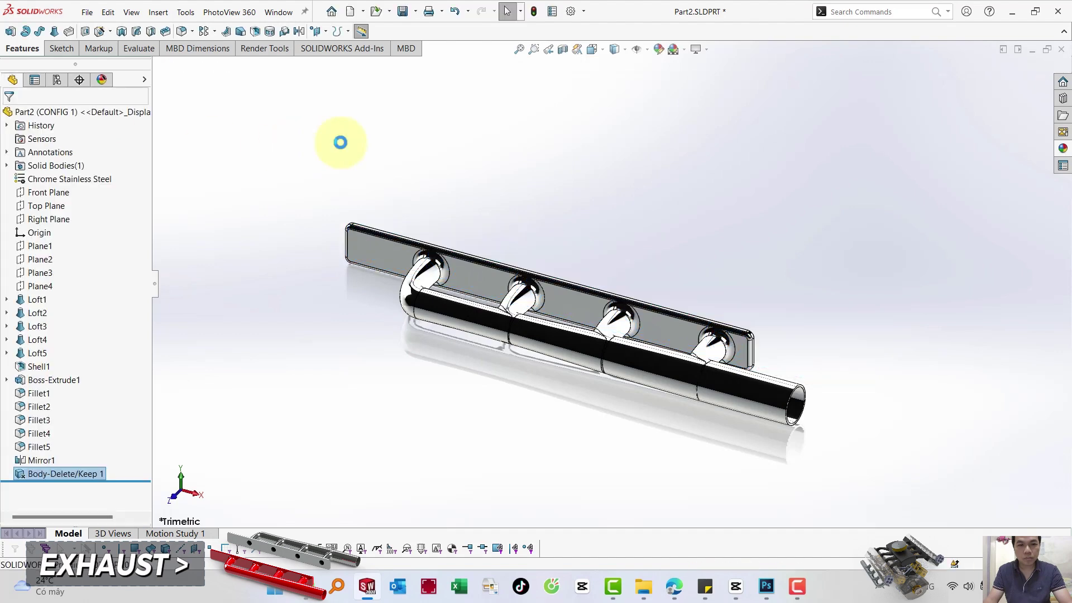
click(57, 80)
Open Save Configurations for CONFIG 2, then cancel without saving.
right_click(58, 148)
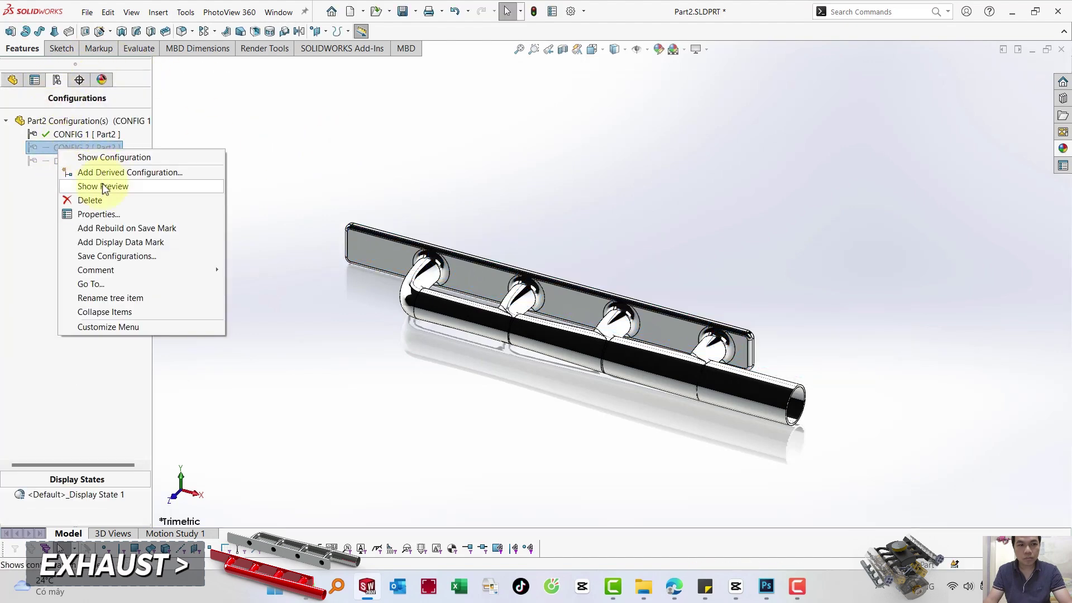
click(96, 256)
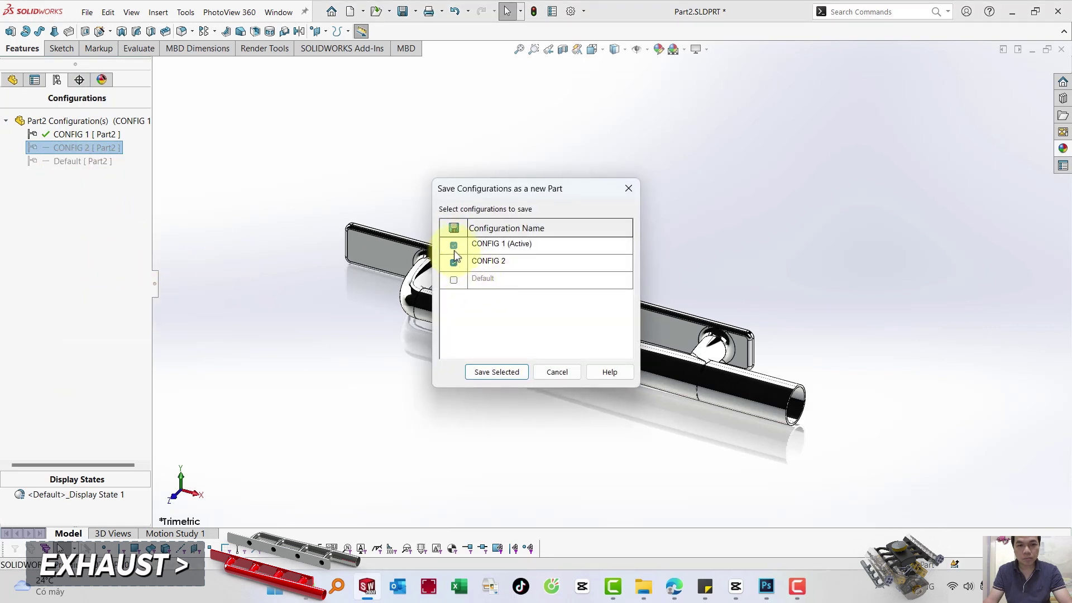
click(560, 372)
Switch between CONFIG 1 and CONFIG 2 to compare, ending on CONFIG 2, and orbit the model.
double_click(72, 147)
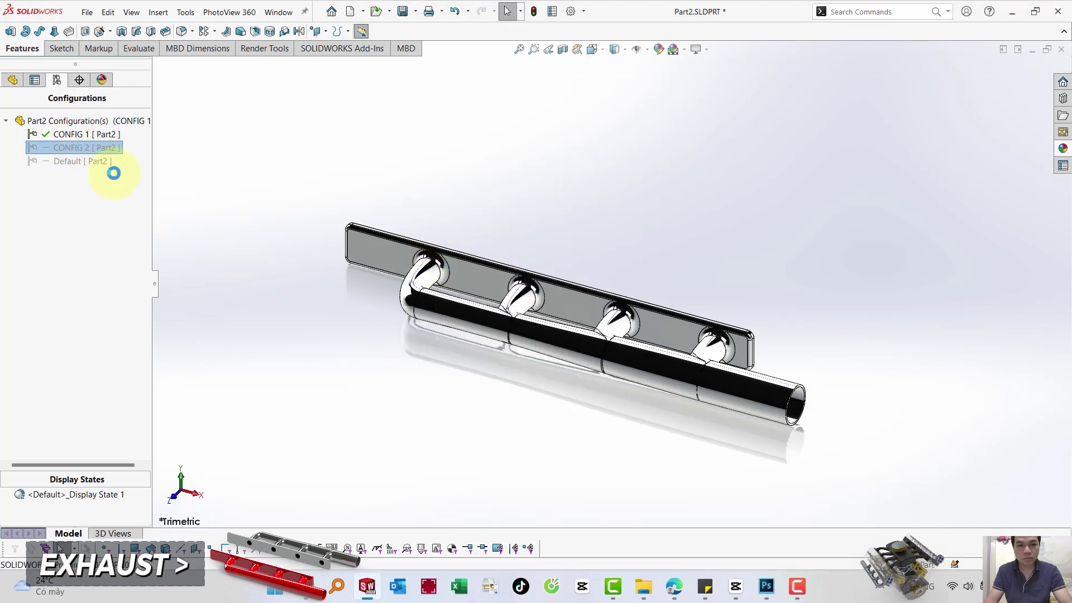
double_click(70, 148)
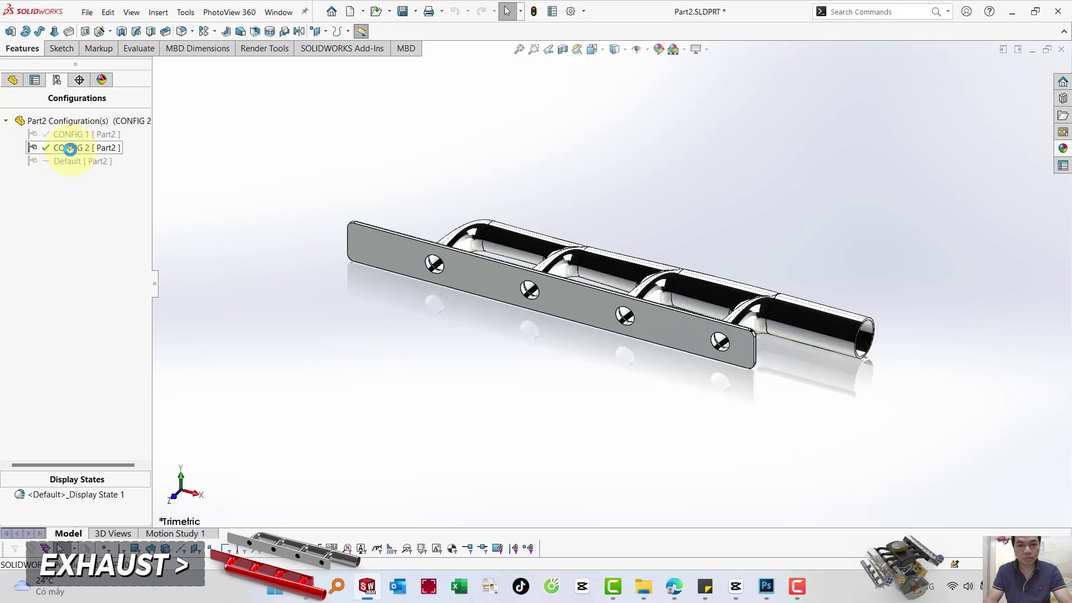
click(13, 79)
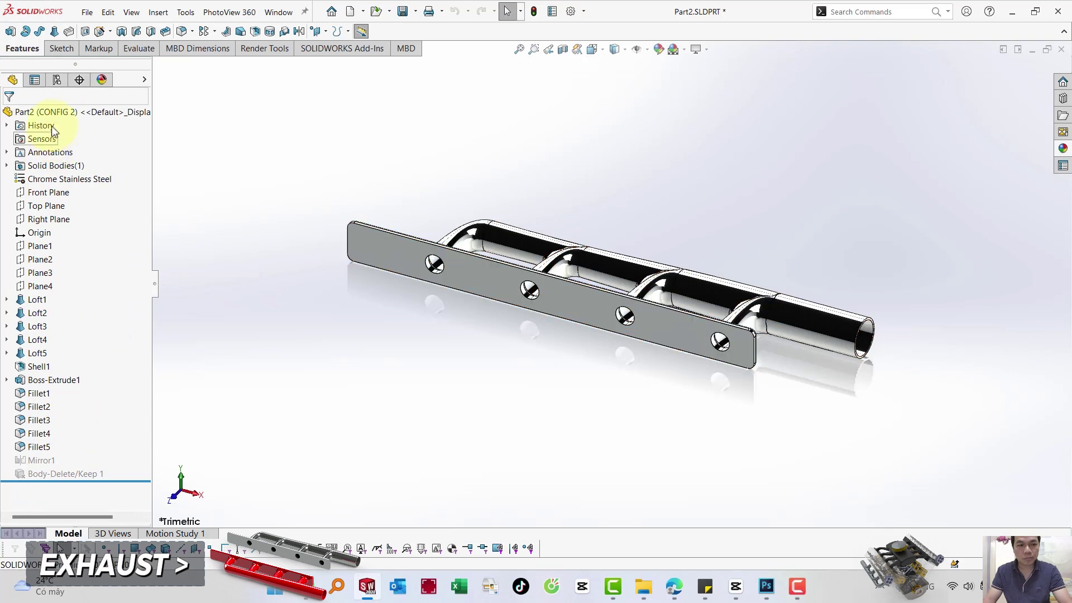
click(56, 80)
double_click(42, 136)
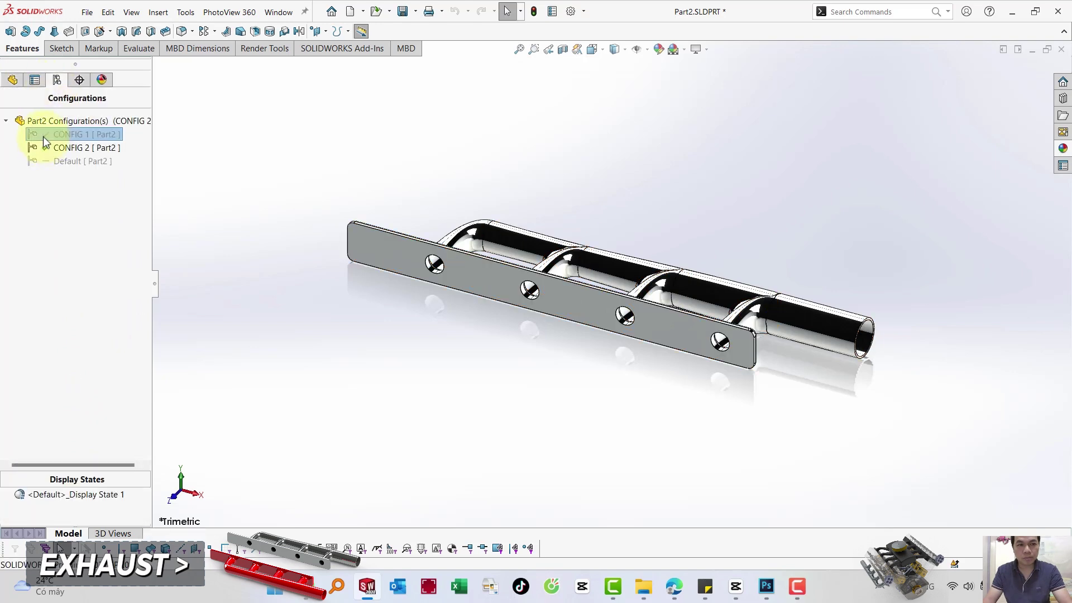
click(43, 147)
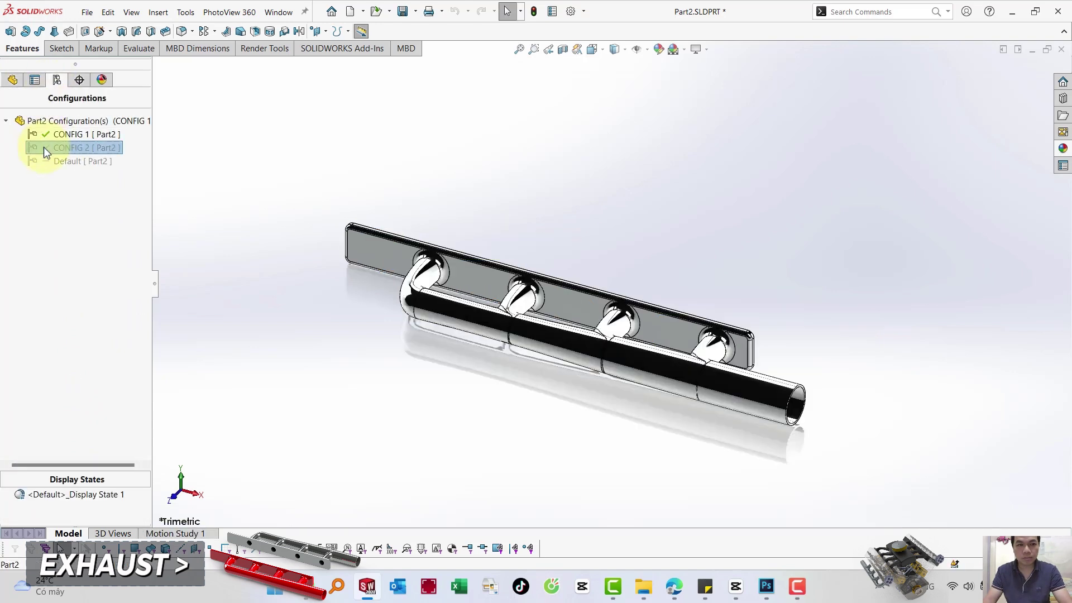
double_click(43, 146)
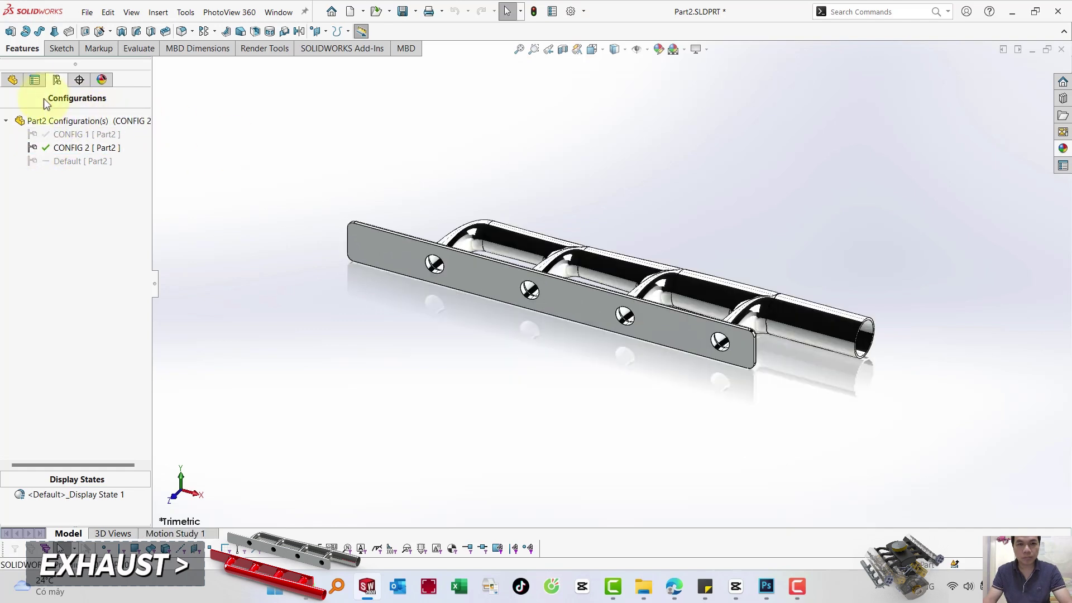
click(14, 81)
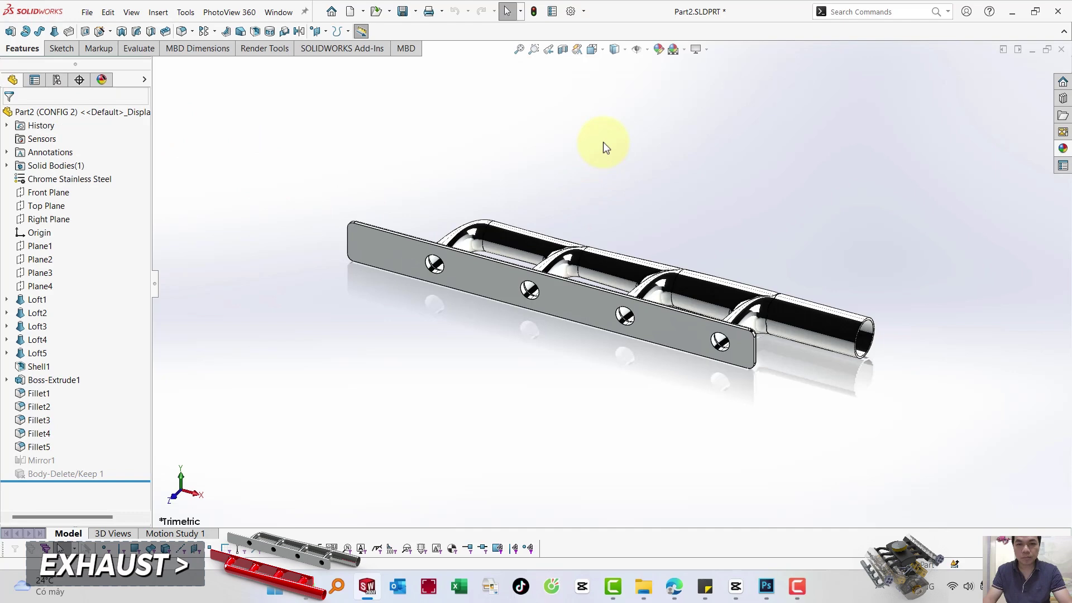
mouse_move(813, 232)
middle_down()
mouse_move(600, 212)
mouse_move(488, 217)
mouse_move(610, 206)
mouse_move(790, 229)
mouse_move(804, 311)
mouse_move(763, 251)
mouse_move(605, 246)
mouse_move(593, 137)
mouse_move(591, 158)
mouse_move(758, 151)
mouse_move(785, 308)
mouse_move(788, 198)
mouse_move(665, 186)
mouse_move(737, 84)
middle_up()
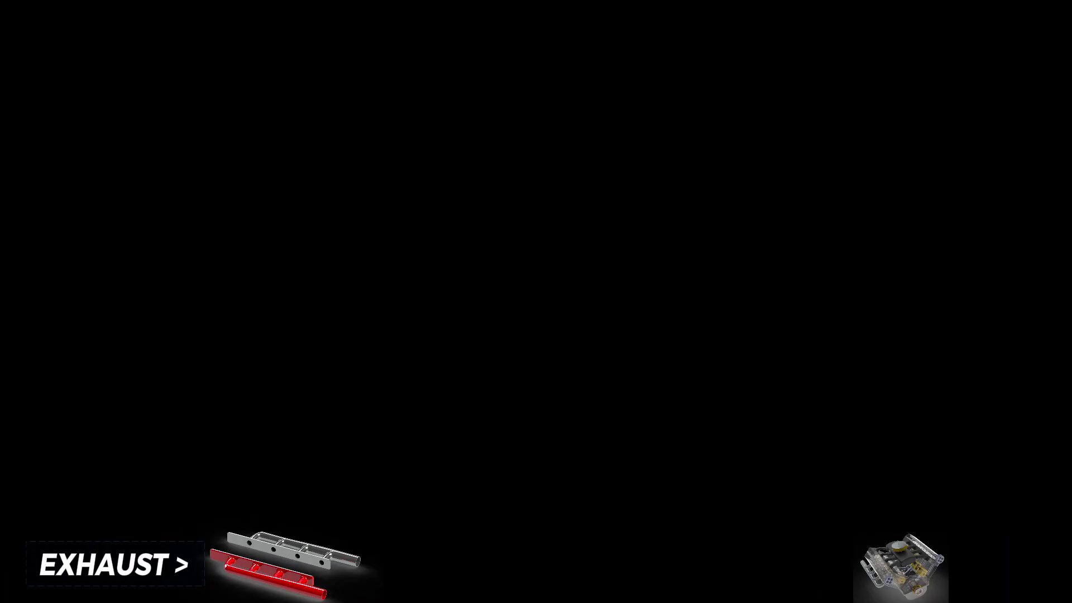